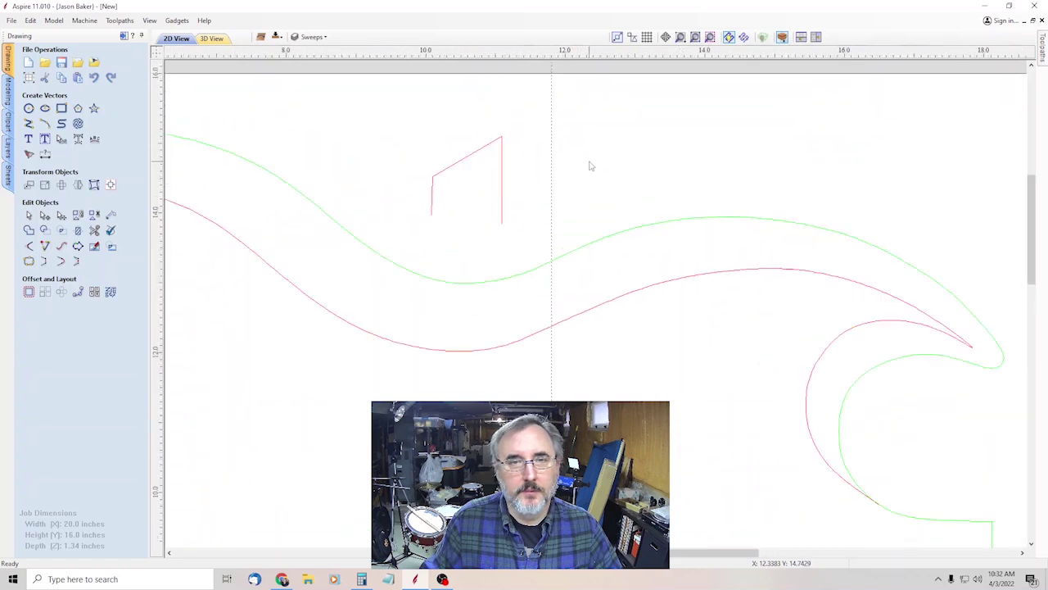
# Step: Sketch a narrow inverted-V polyline about 1.3 inches tall above the body outline, and delete it
pyautogui.click(45, 123)
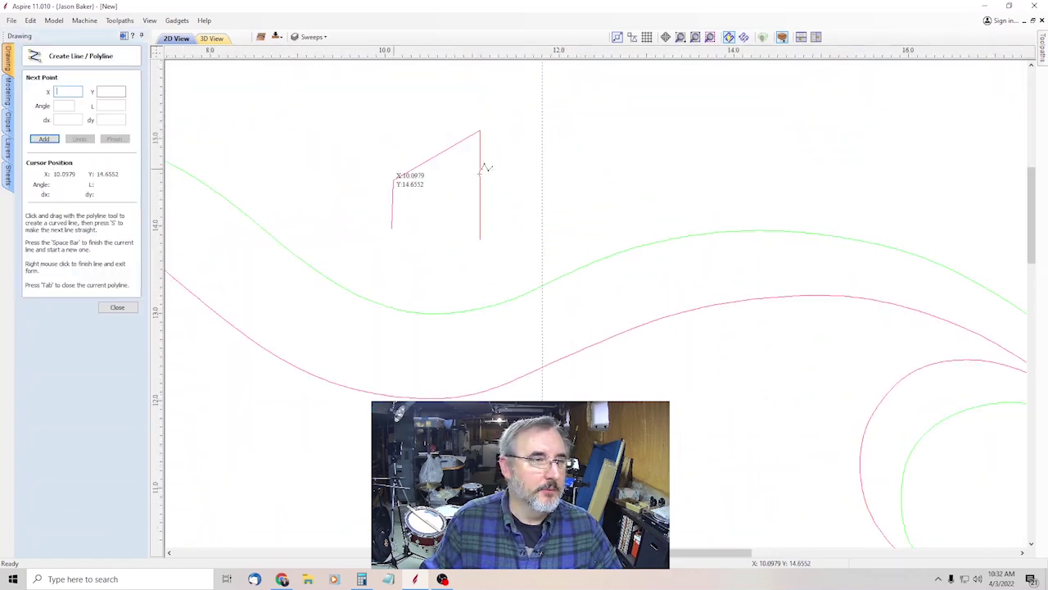
pyautogui.click(623, 220)
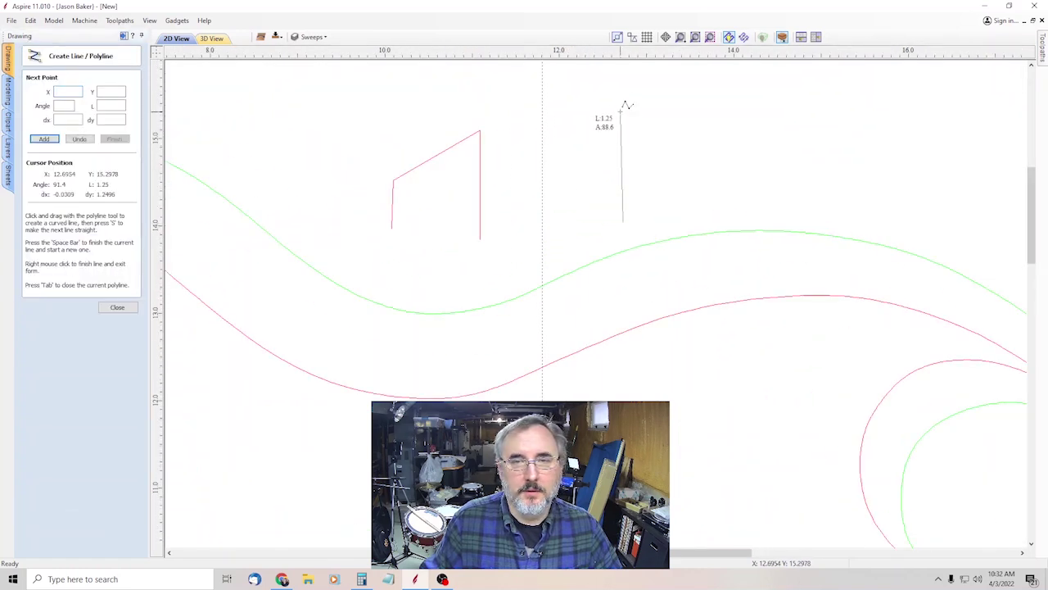
pyautogui.click(619, 117)
pyautogui.click(618, 220)
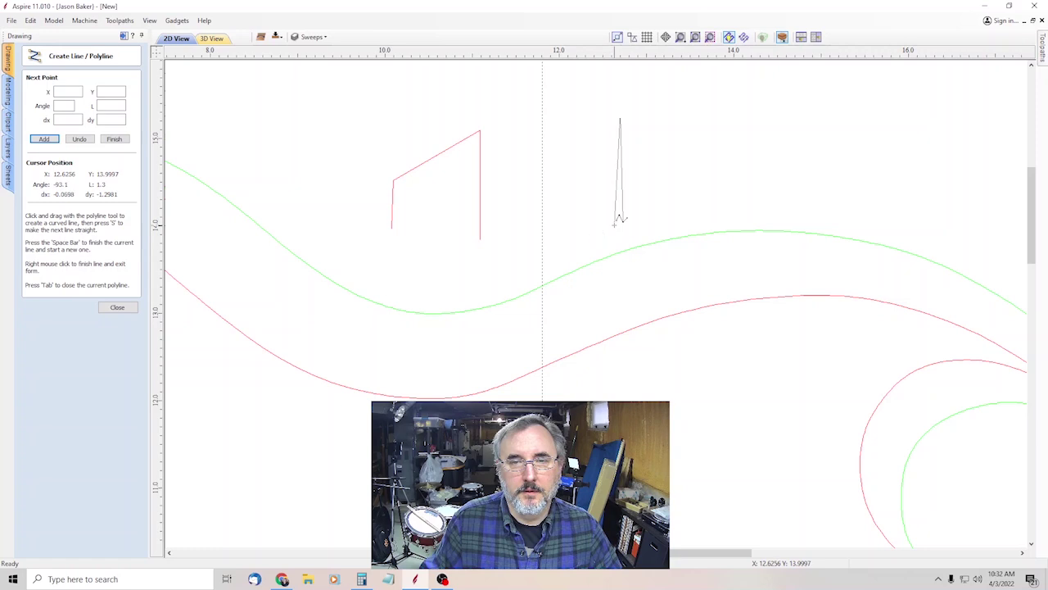
pyautogui.rightClick(721, 288)
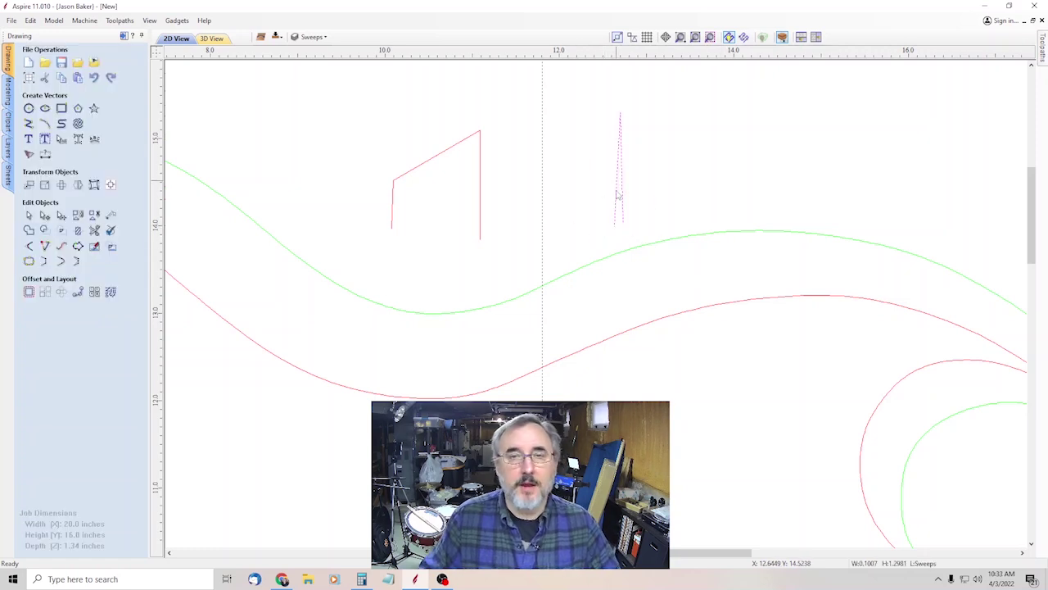
pyautogui.press('Delete')
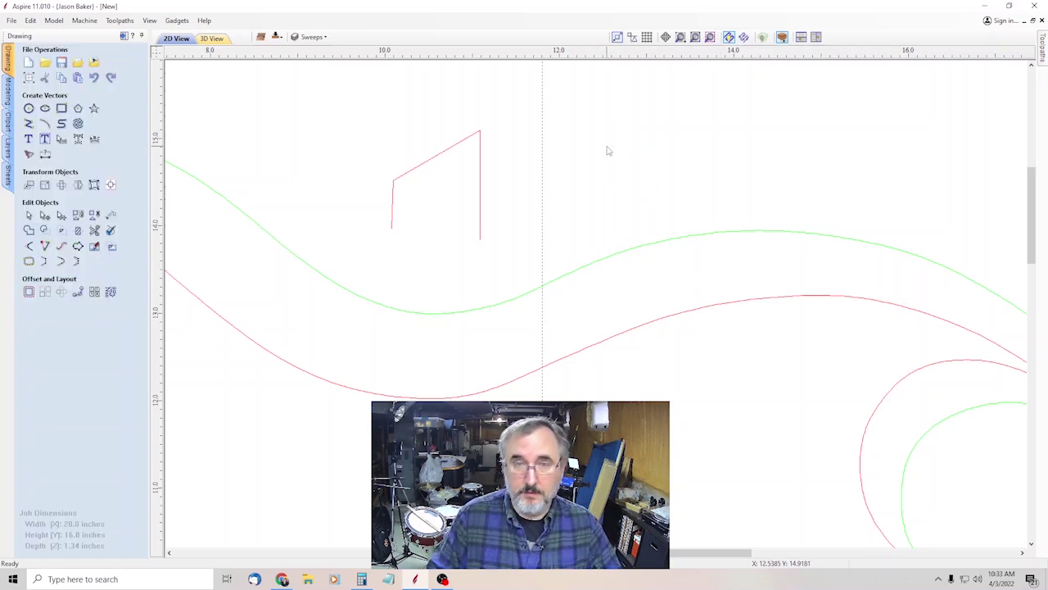
# Step: Examine how the sweep curves follow the body outline around the upper horn, the cutaway and the neck end
pyautogui.scroll(-4, 431, 291)
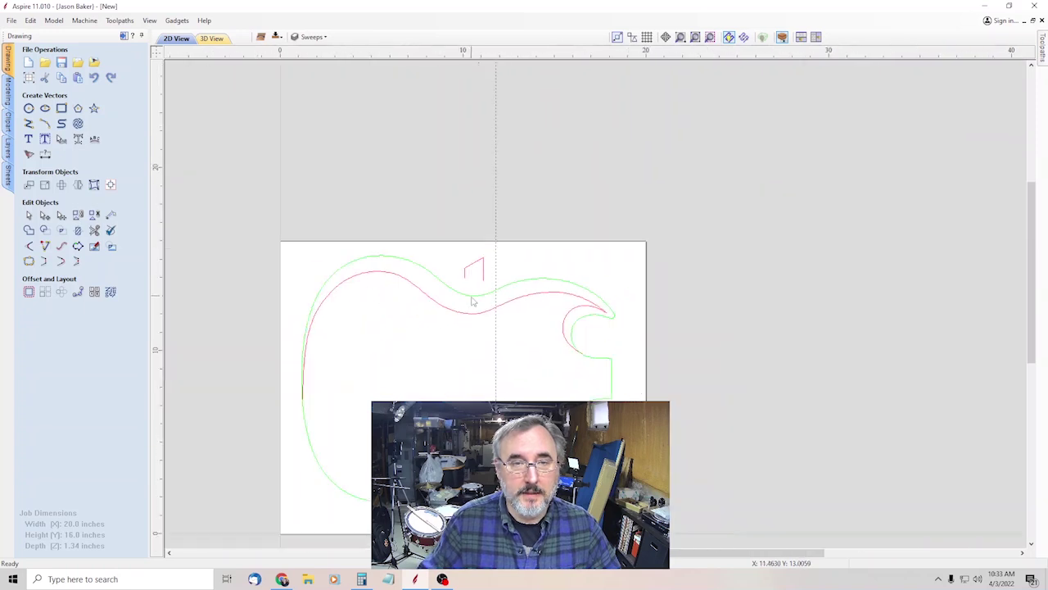
pyautogui.scroll(2, 573, 307)
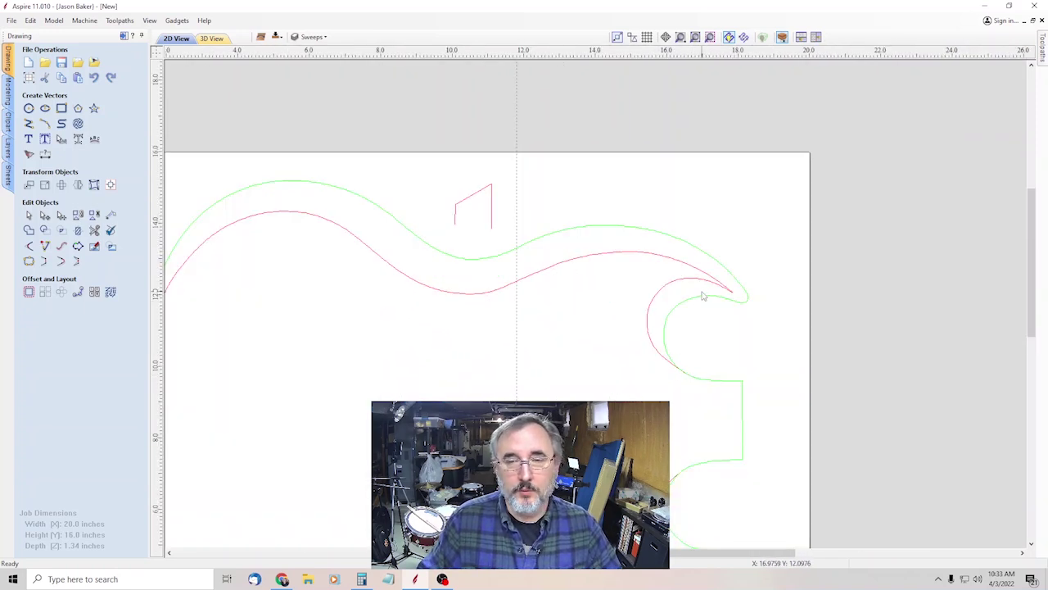
pyautogui.scroll(1, 664, 301)
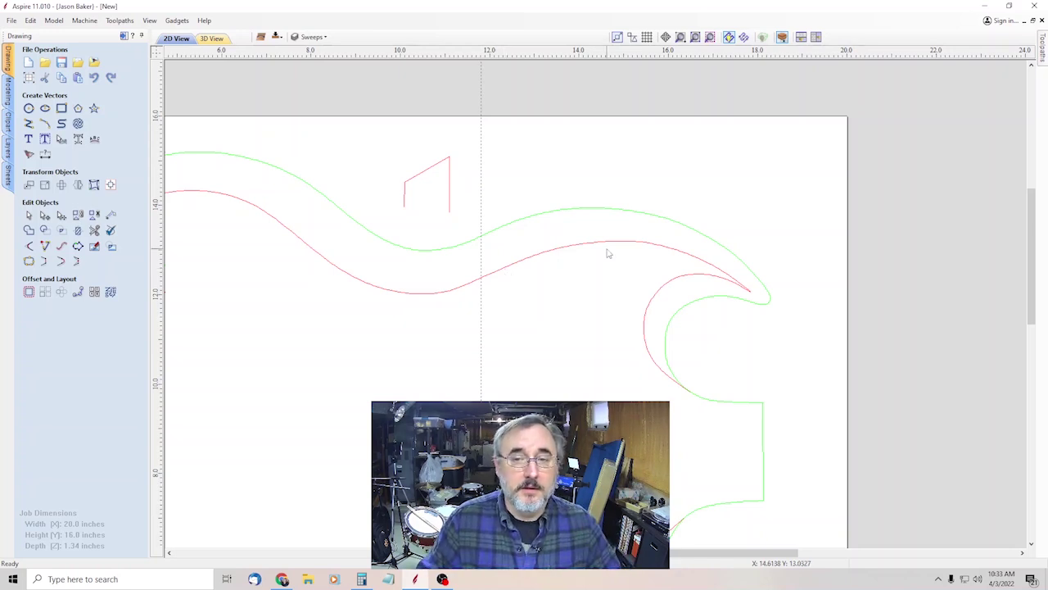
pyautogui.scroll(-2, 608, 251)
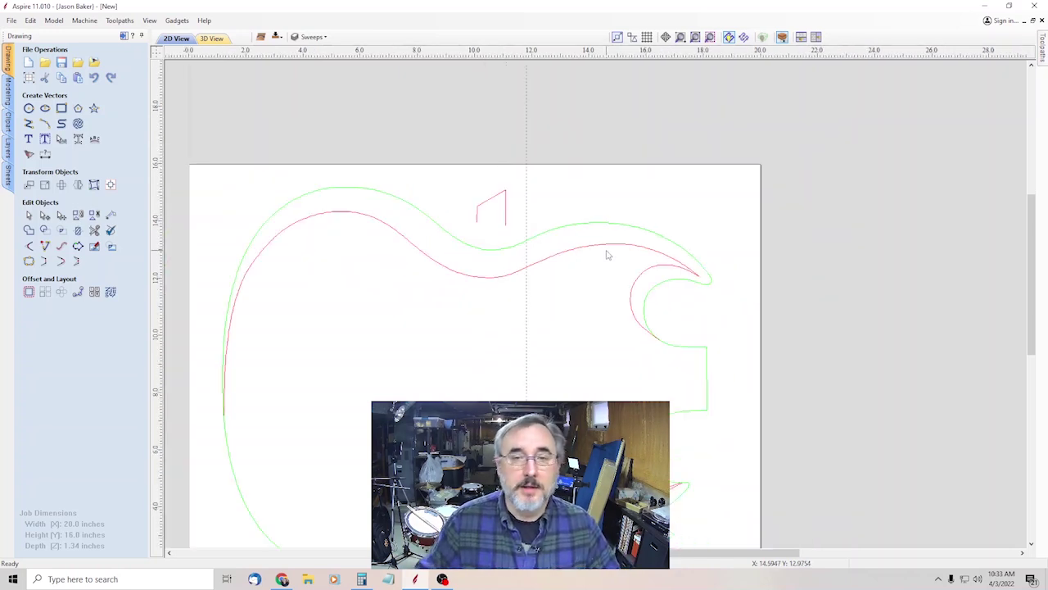
pyautogui.scroll(2, 606, 255)
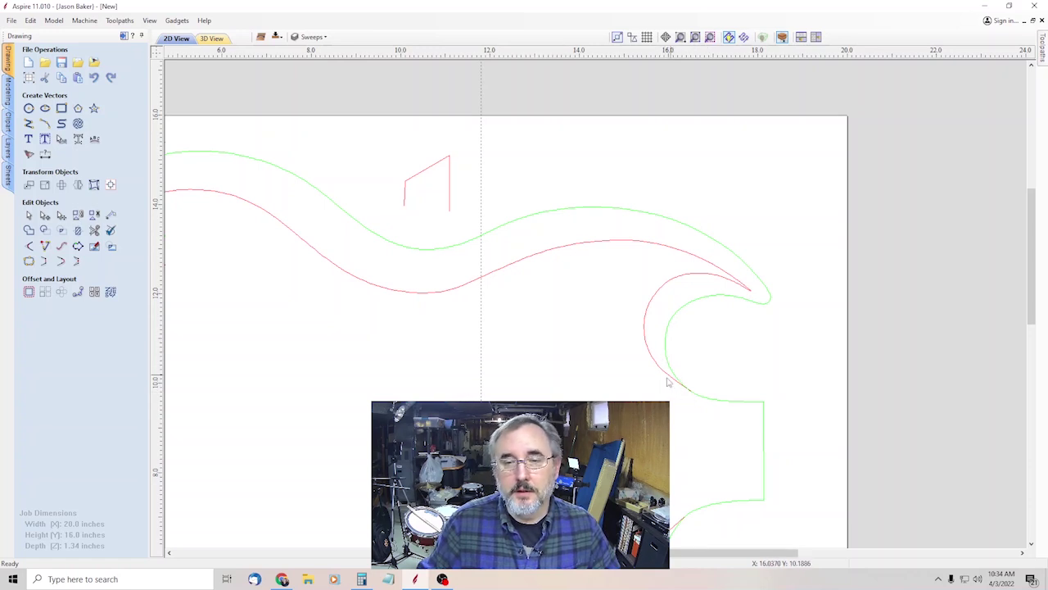
pyautogui.scroll(1, 761, 355)
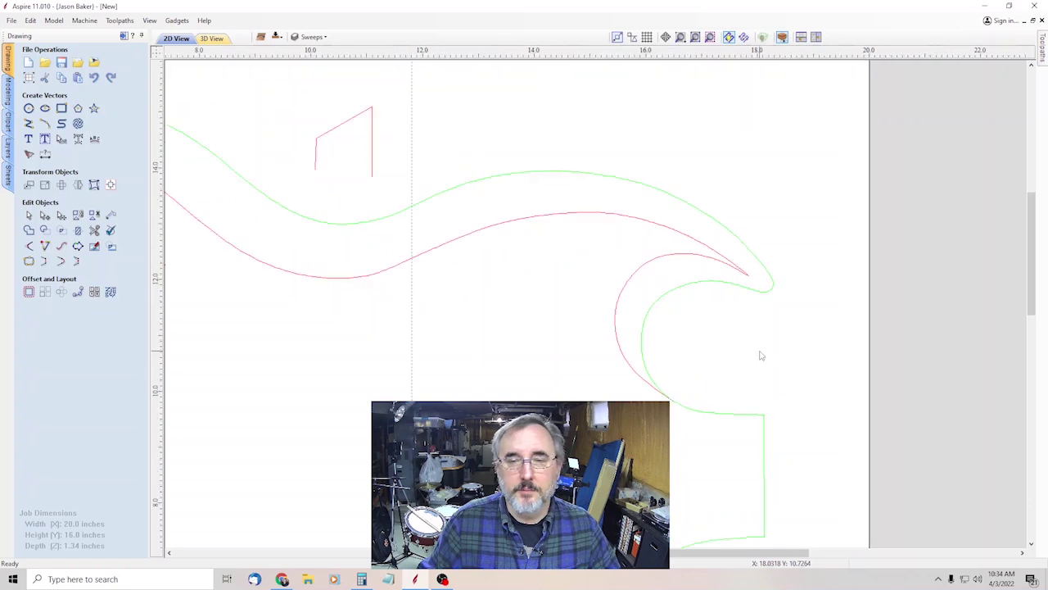
pyautogui.scroll(1, 694, 399)
pyautogui.scroll(-2, 700, 399)
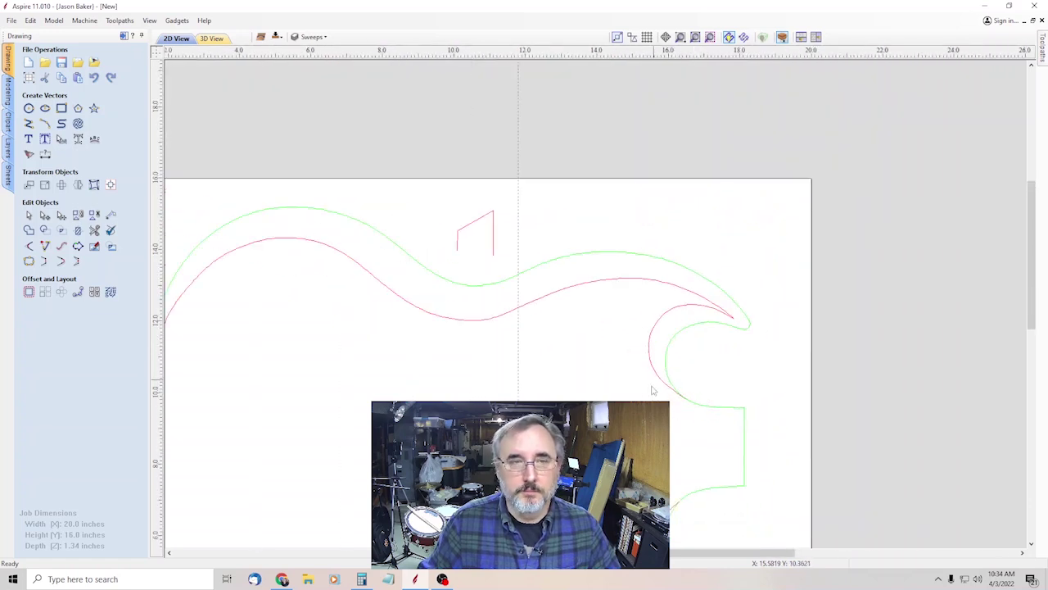
pyautogui.scroll(3, 655, 391)
pyautogui.scroll(-2, 677, 392)
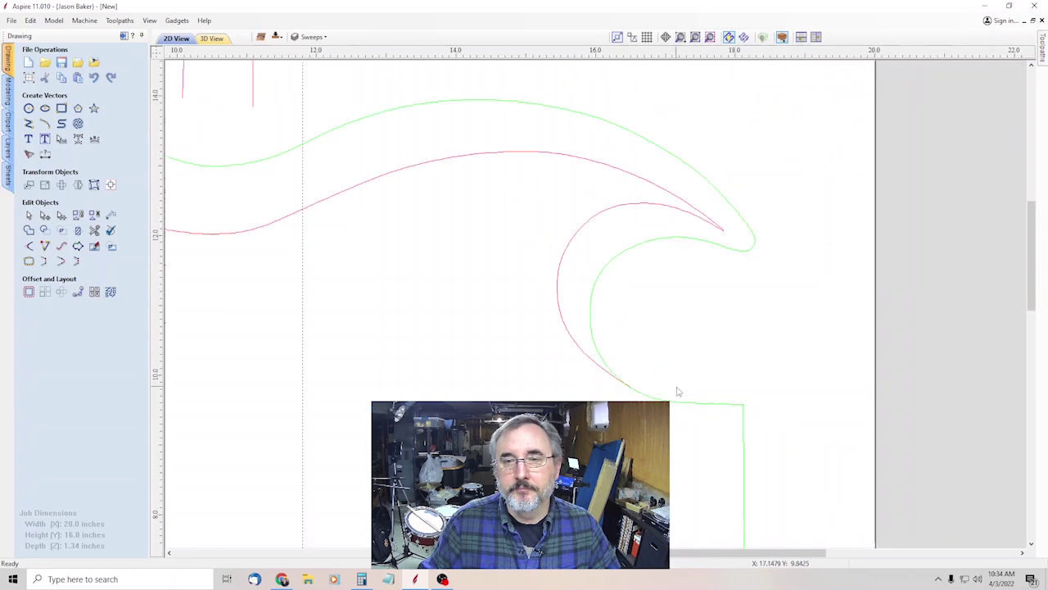
pyautogui.scroll(-5, 677, 391)
pyautogui.scroll(3, 717, 361)
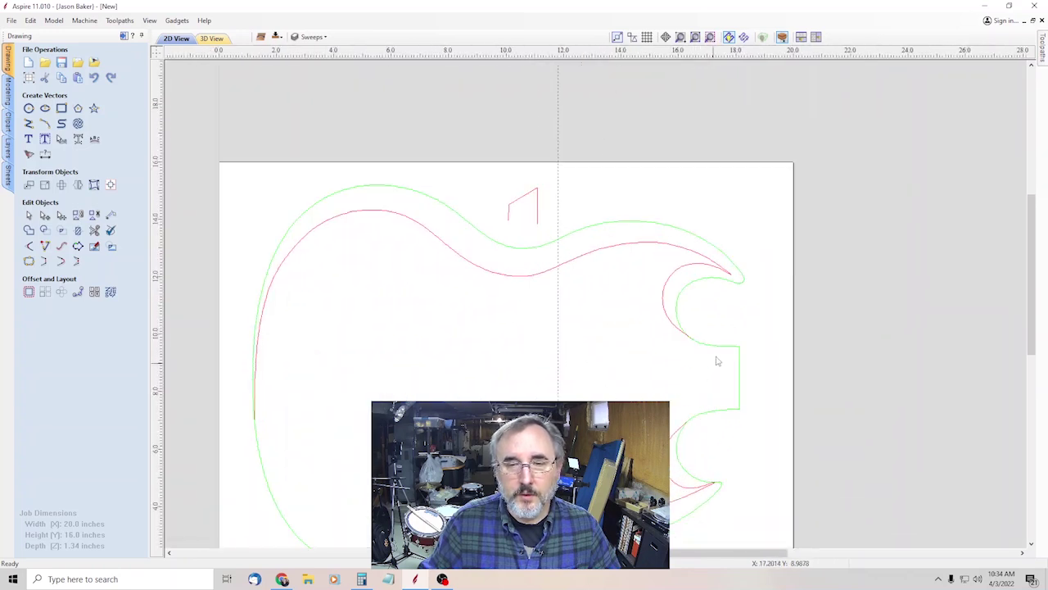
# Step: Hide the Outline layer, leaving the Sweeps layer visible
pyautogui.click(696, 254)
pyautogui.scroll(2, 722, 359)
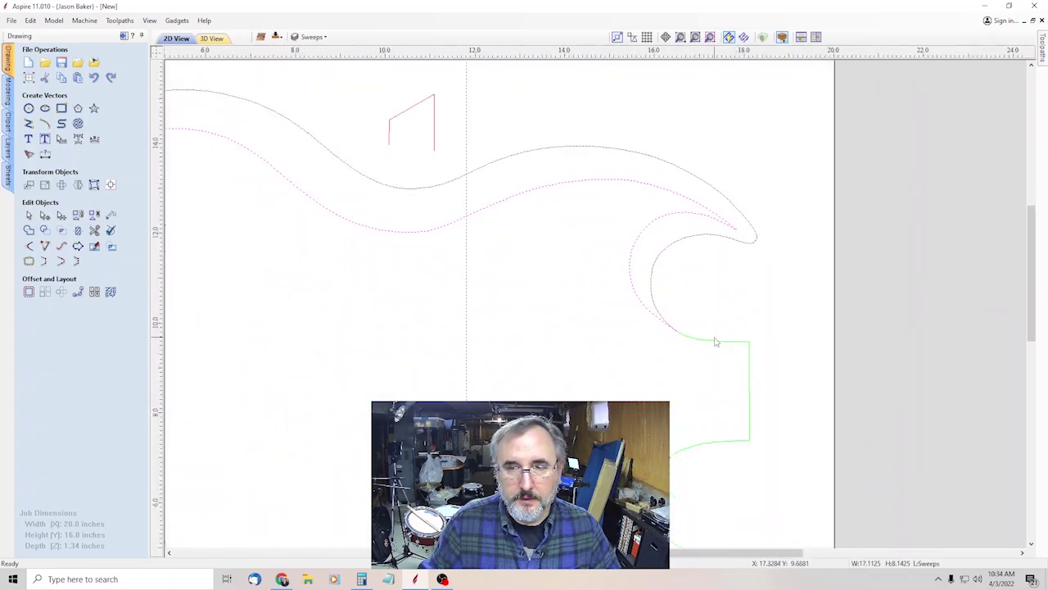
pyautogui.click(310, 37)
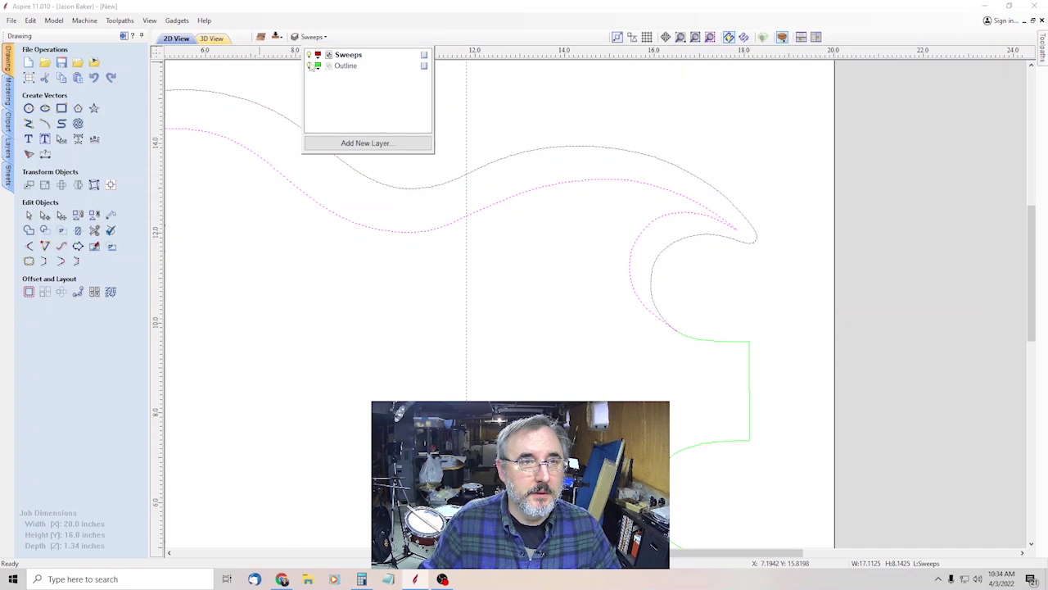
pyautogui.click(309, 65)
# Step: Inspect the upper pair of sweep rails from the body's tail end to the horn and cutaway
pyautogui.scroll(-2, 834, 368)
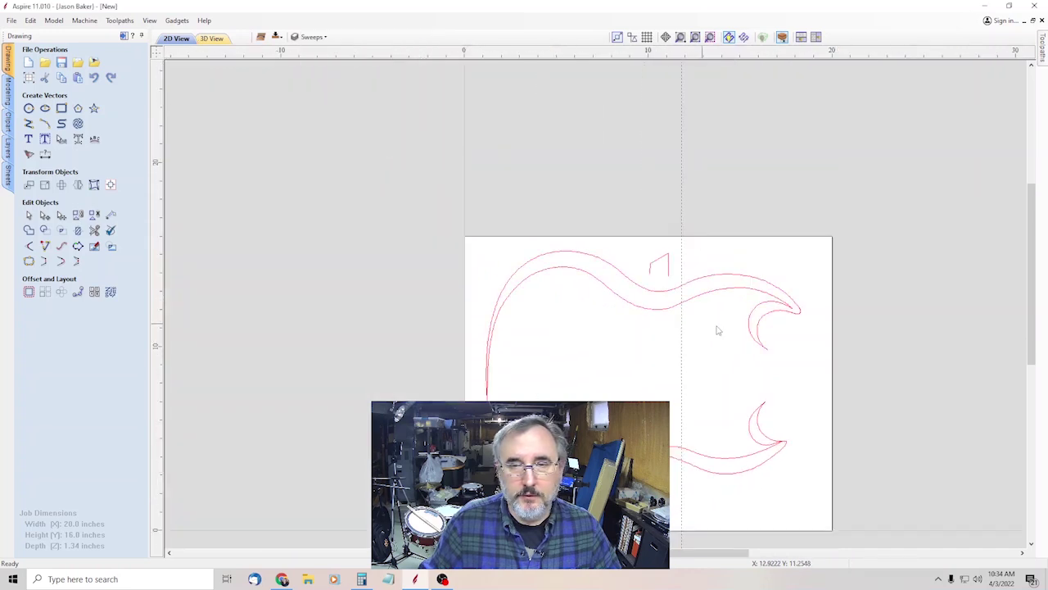
pyautogui.scroll(1, 638, 309)
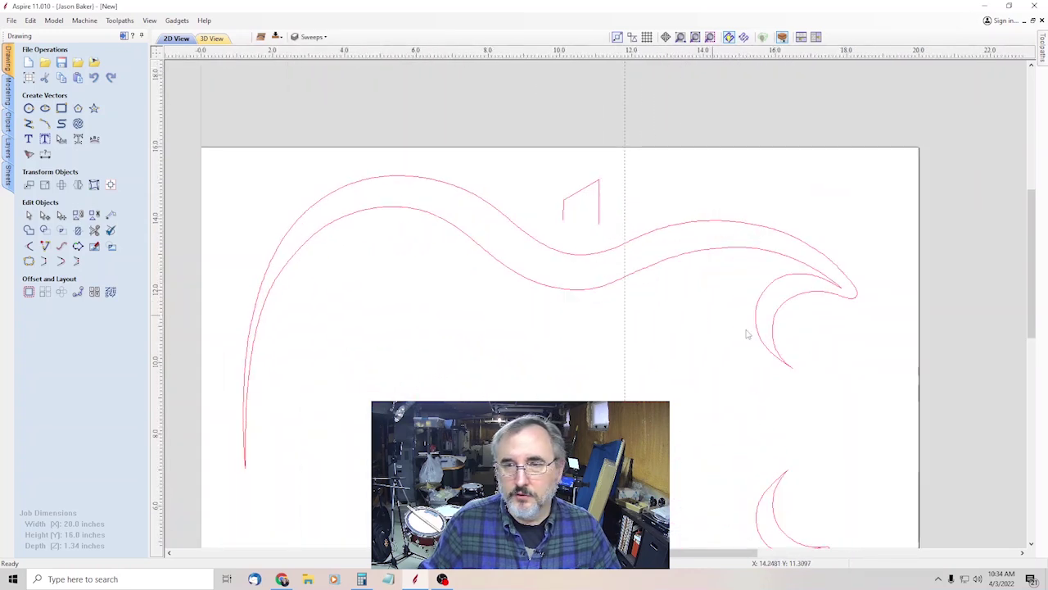
pyautogui.scroll(3, 831, 269)
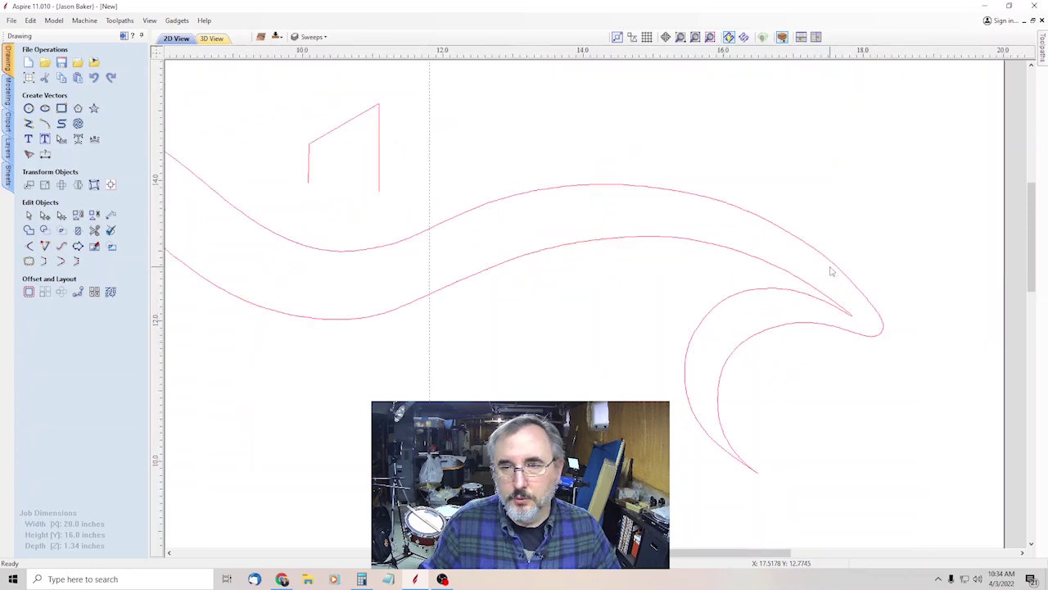
pyautogui.scroll(-2, 668, 280)
pyautogui.scroll(-2, 448, 298)
pyautogui.scroll(1, 292, 281)
pyautogui.scroll(1, 543, 254)
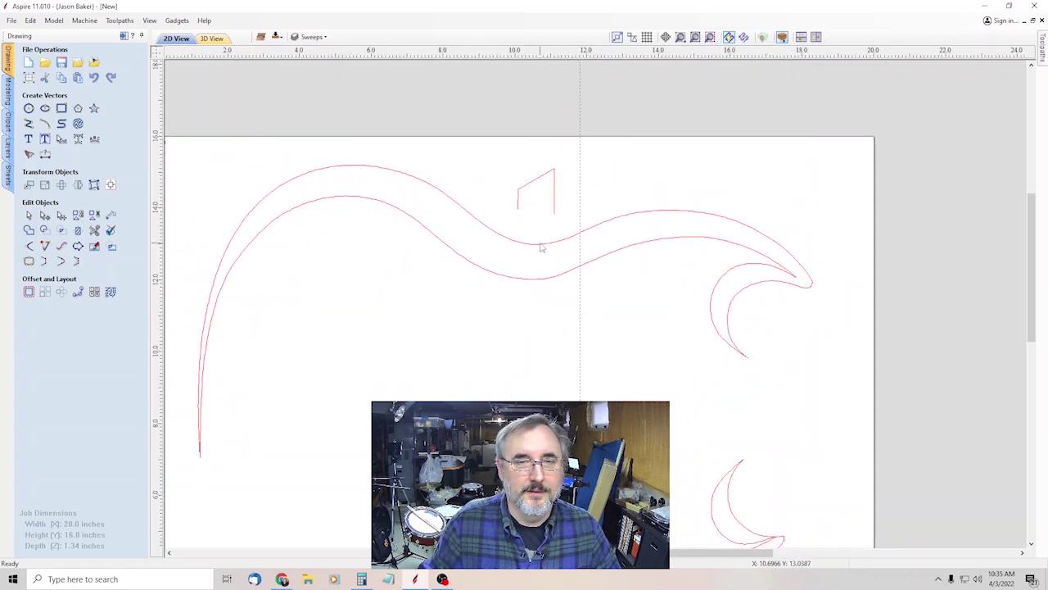
# Step: Try offsetting the upper outer sweep rail outwards/right by 0.125 inches with sharp corners, and undo the offset
pyautogui.click(543, 246)
pyautogui.click(554, 280)
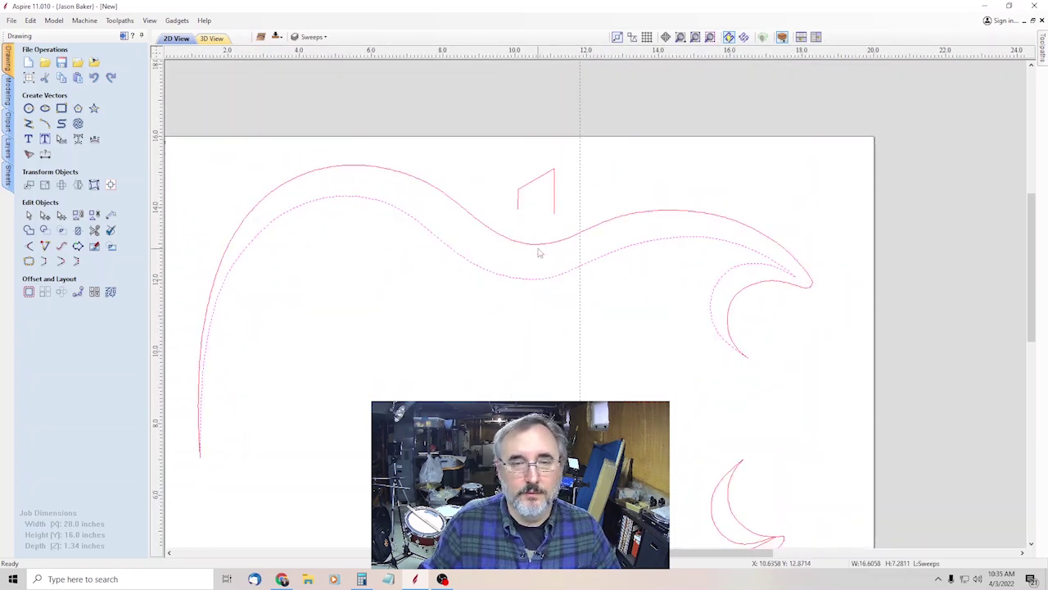
pyautogui.click(539, 245)
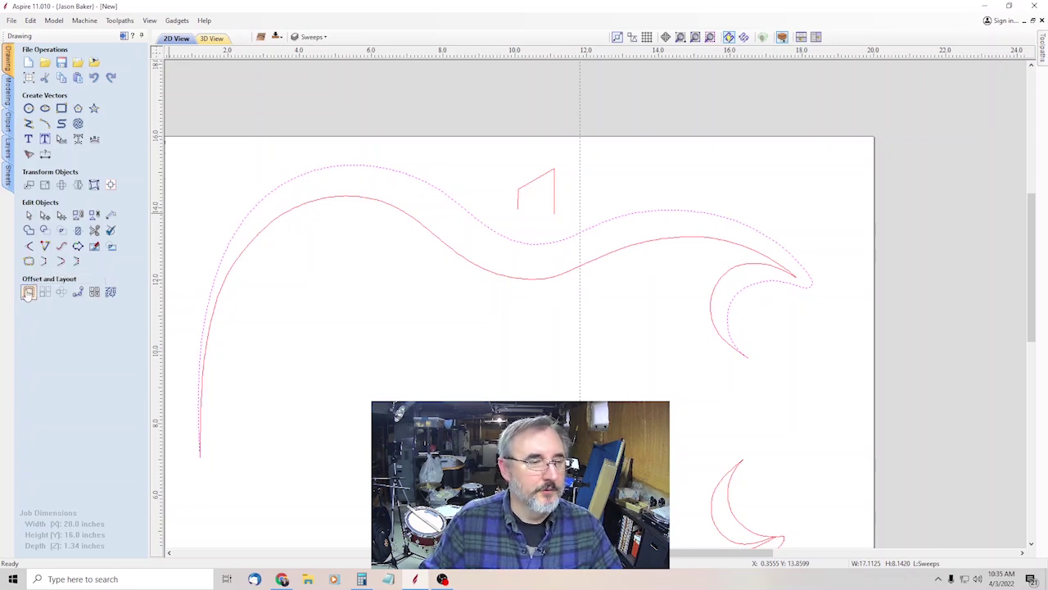
pyautogui.click(29, 293)
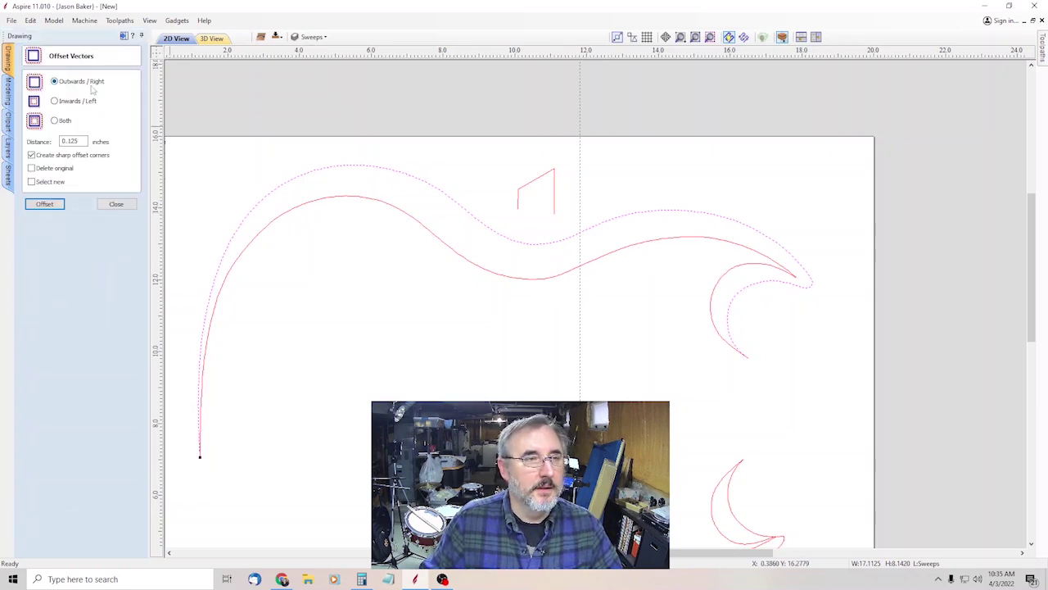
pyautogui.click(57, 206)
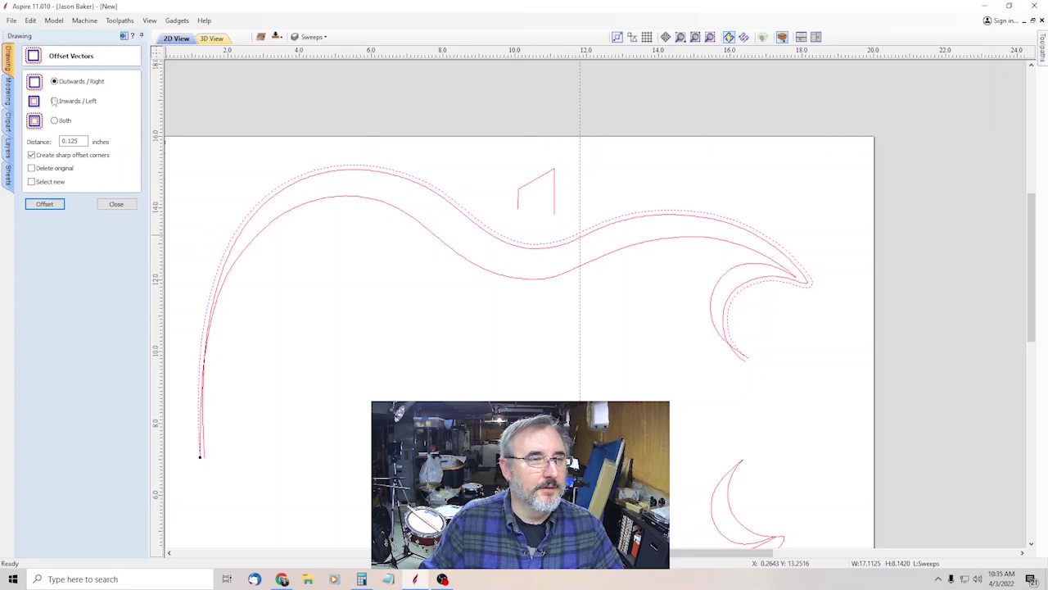
pyautogui.click(116, 204)
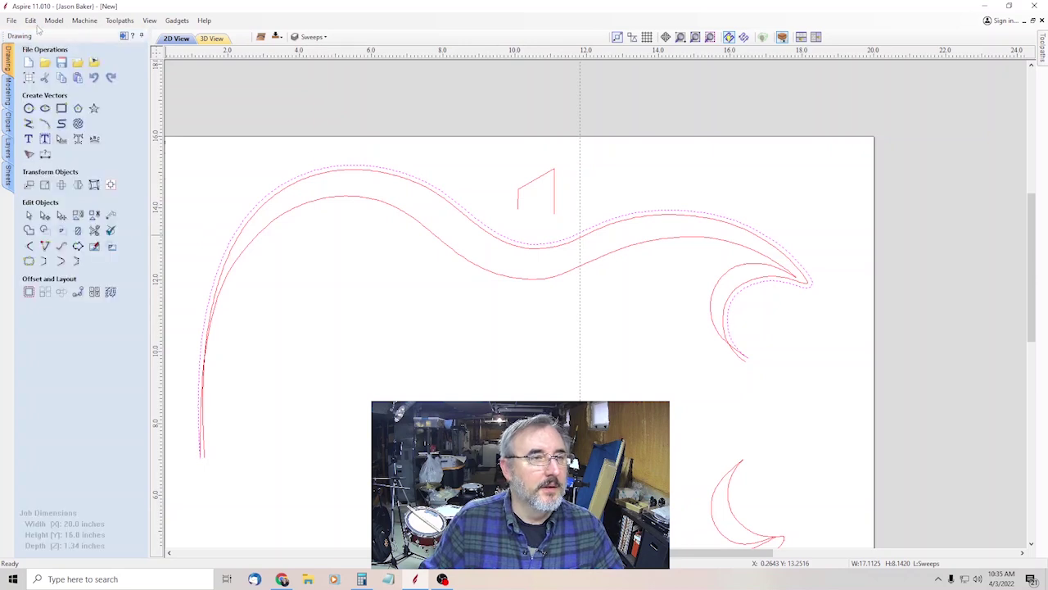
pyautogui.click(31, 20)
pyautogui.click(42, 38)
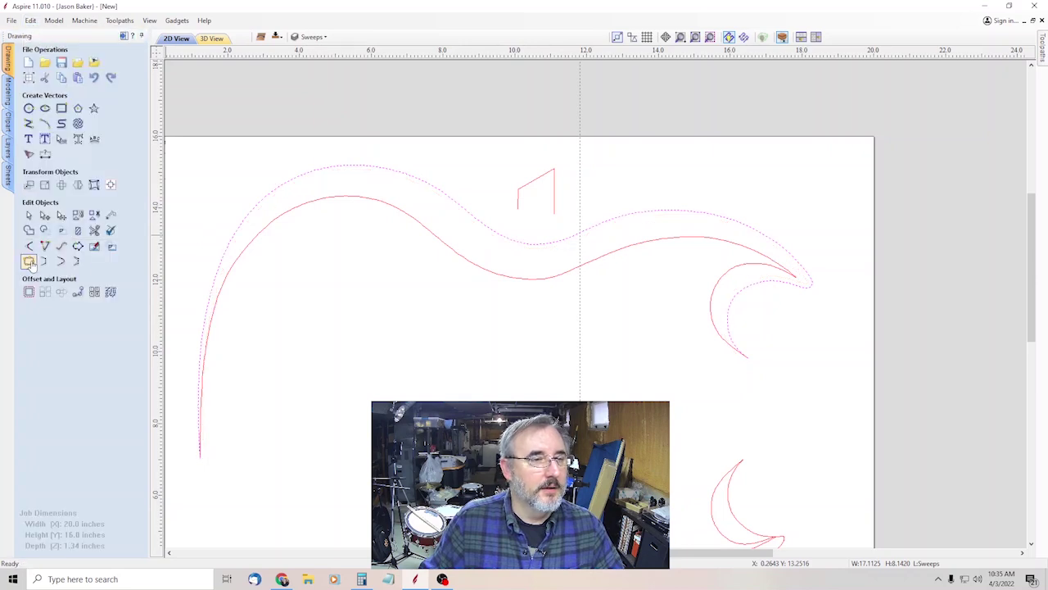
# Step: Offset the upper outer sweep rail 0.125 inches inwards/left and the upper inner sweep rail 0.125 inches outwards/right
pyautogui.click(29, 292)
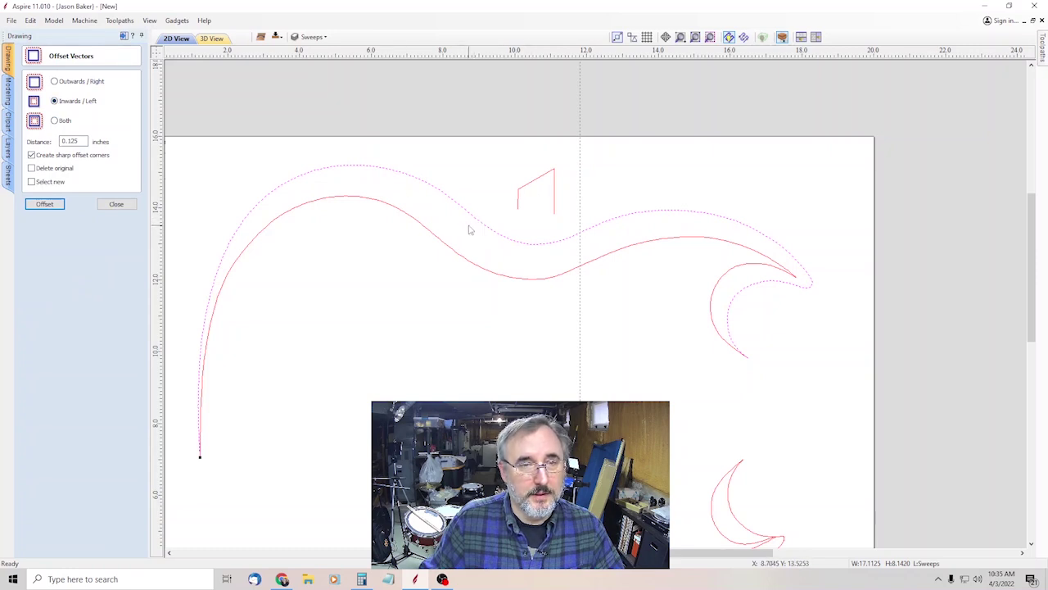
pyautogui.click(45, 204)
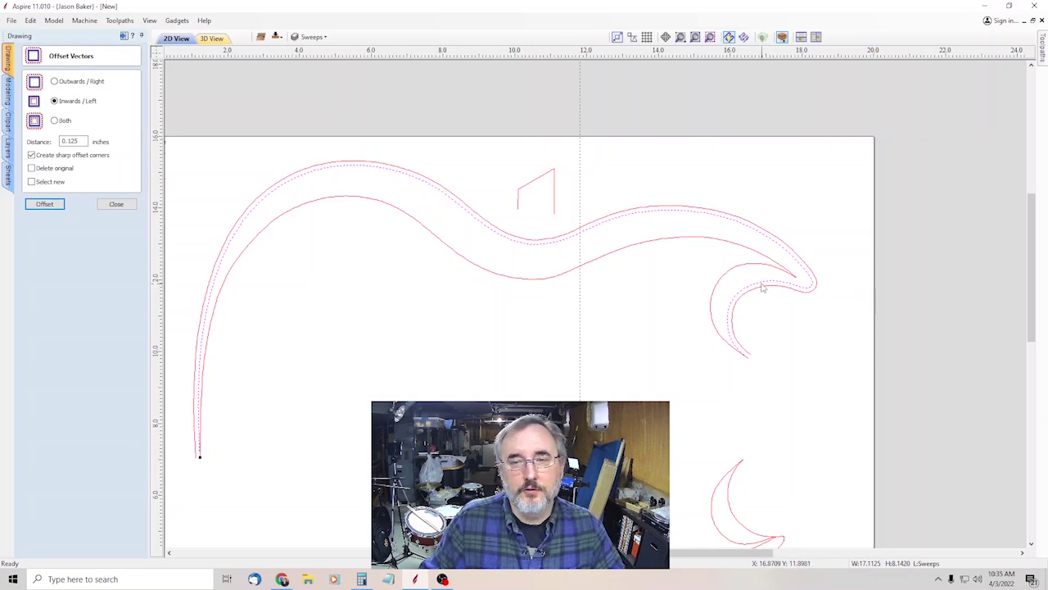
pyautogui.click(385, 346)
pyautogui.click(412, 221)
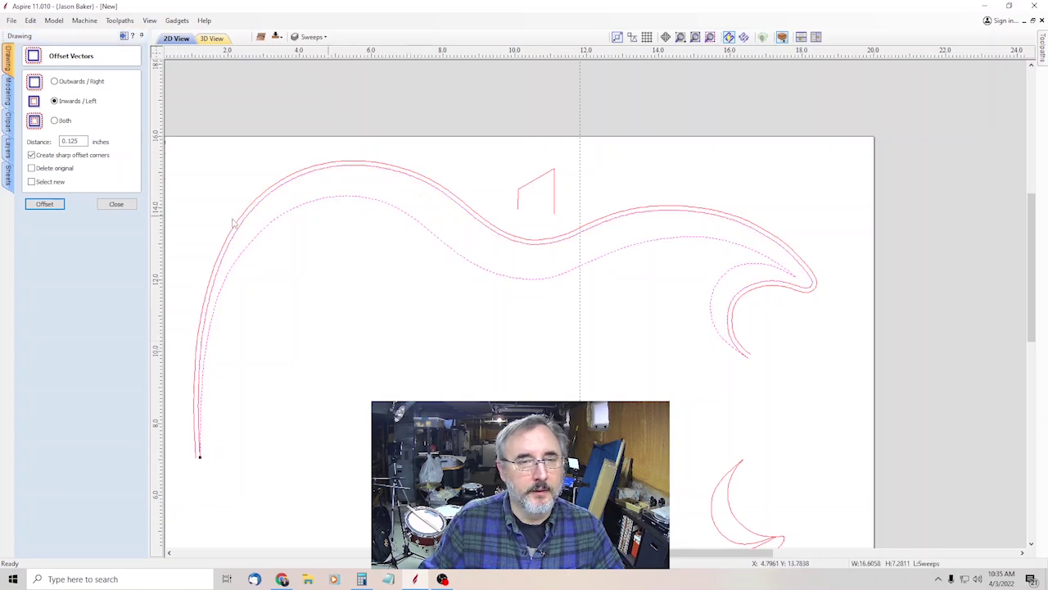
pyautogui.click(54, 81)
pyautogui.click(45, 205)
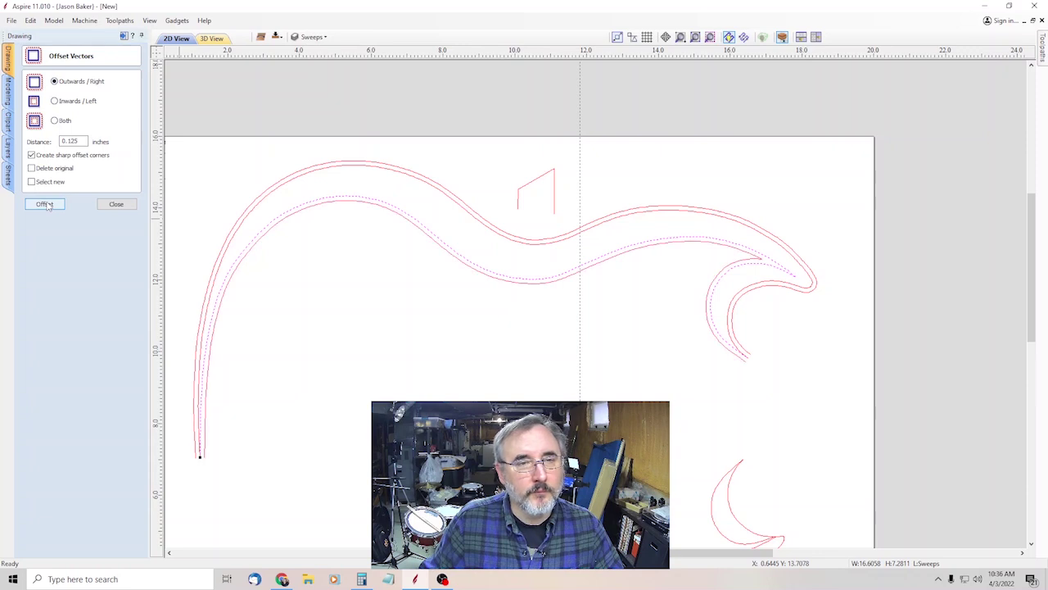
# Step: Delete the two original upper sweep rails, keeping only their offset copies, and close the offset tool
pyautogui.click(663, 274)
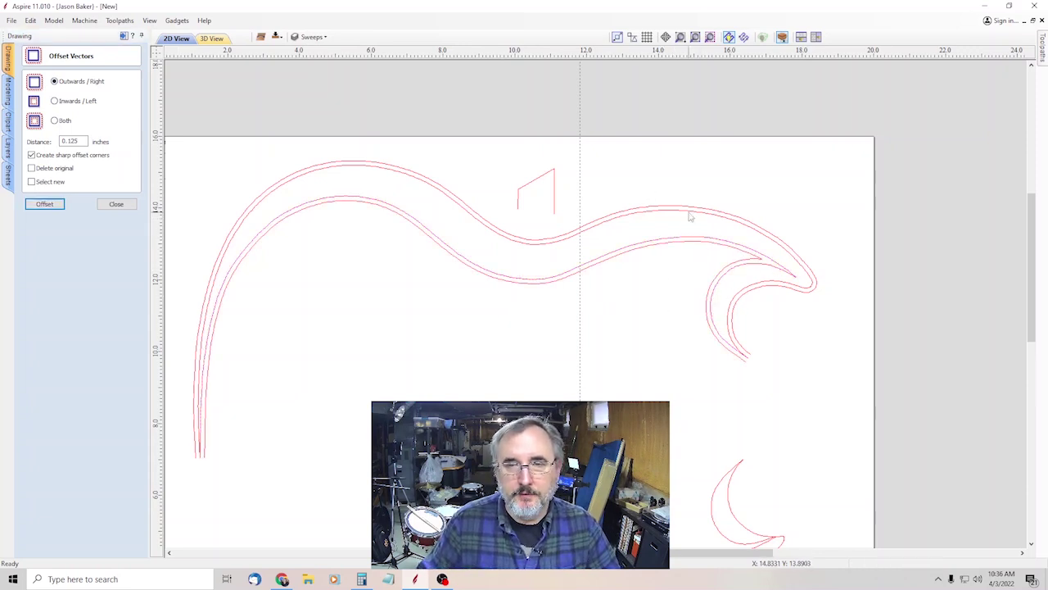
pyautogui.click(796, 280)
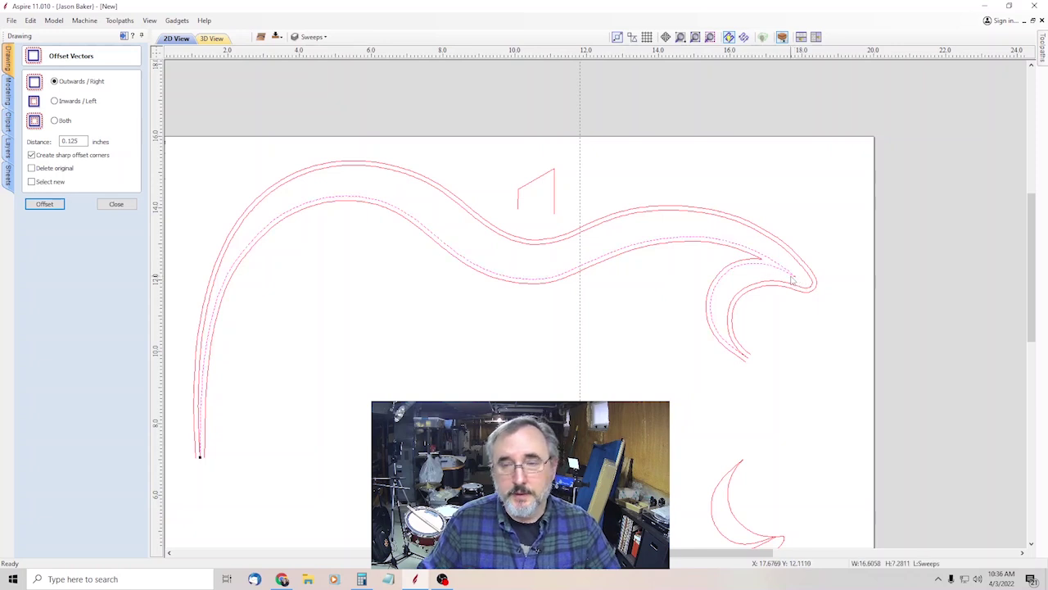
pyautogui.press('Delete')
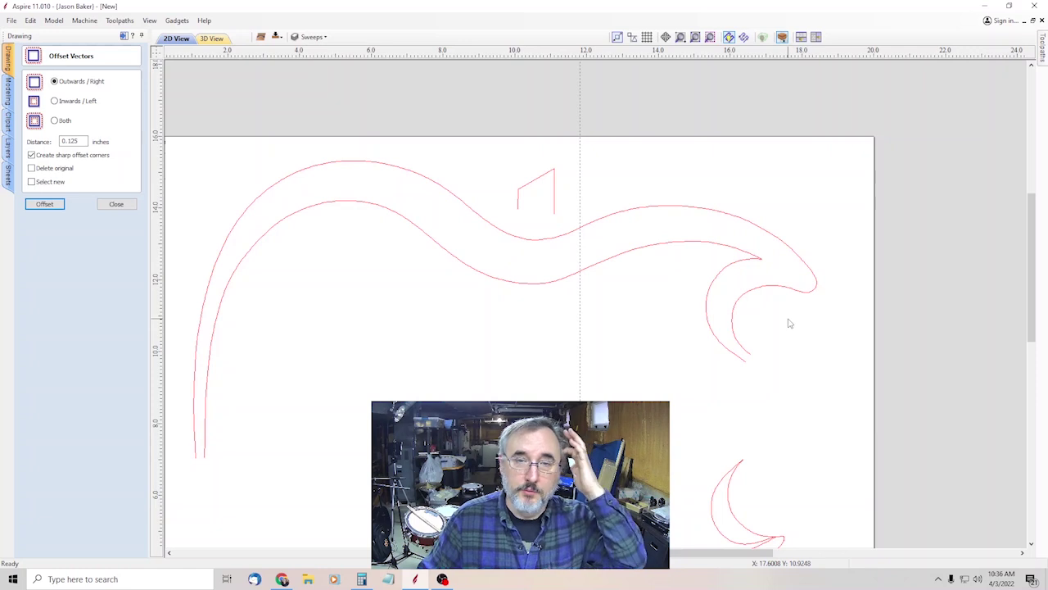
pyautogui.click(116, 204)
# Step: Make the Outline layer visible again and focus on the ends of the offset rails at the cutaway
pyautogui.click(311, 37)
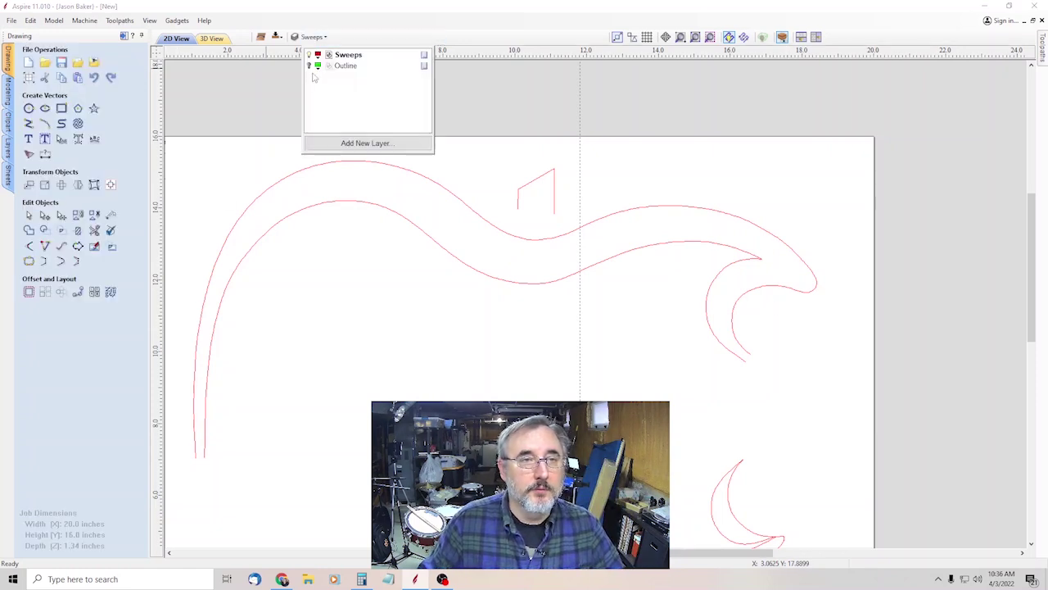
pyautogui.click(311, 66)
pyautogui.scroll(5, 772, 359)
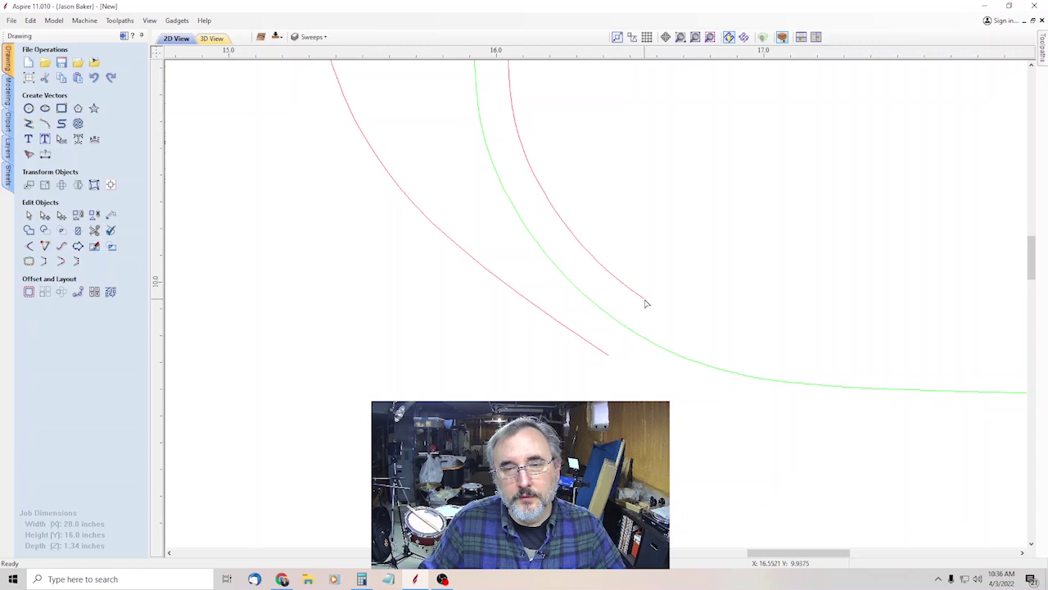
# Step: Cut the upper outer and inner offset rails at nodes near the lower part of the cutaway, at about Y 10.6
pyautogui.scroll(-3, 643, 307)
pyautogui.scroll(2, 552, 373)
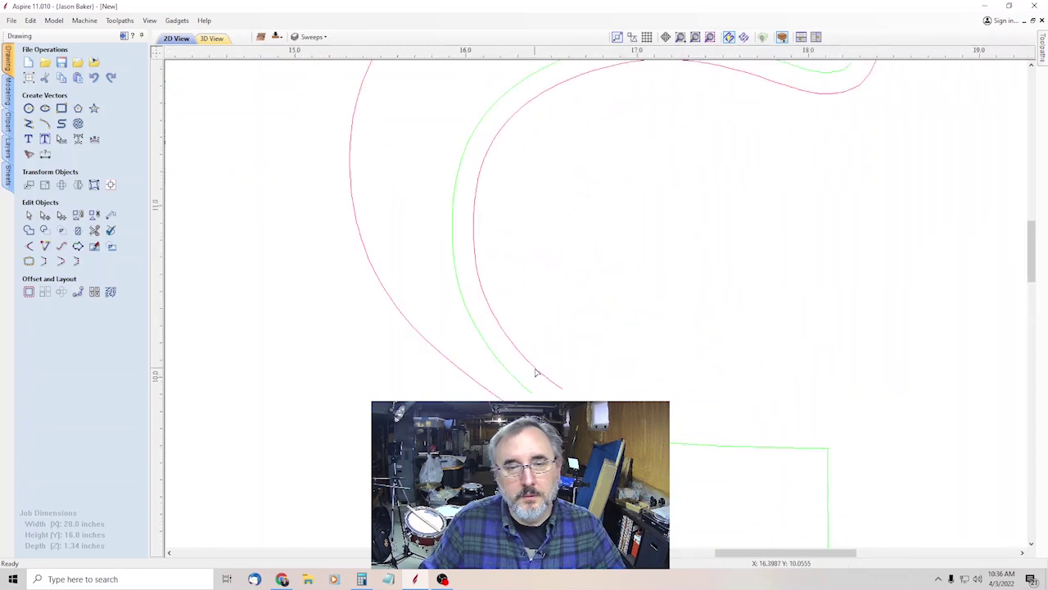
pyautogui.click(537, 373)
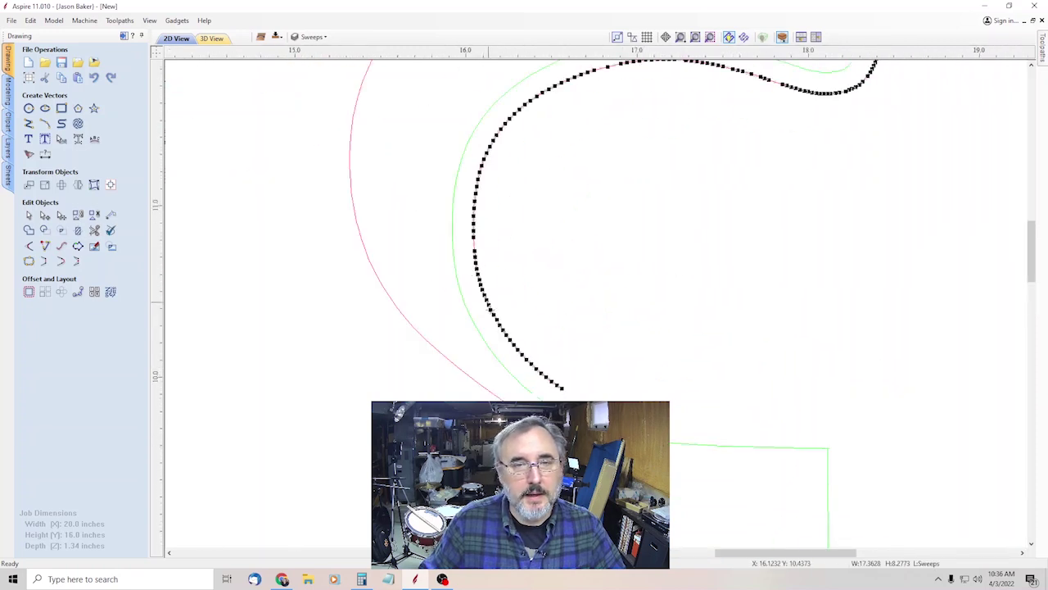
pyautogui.rightClick(476, 271)
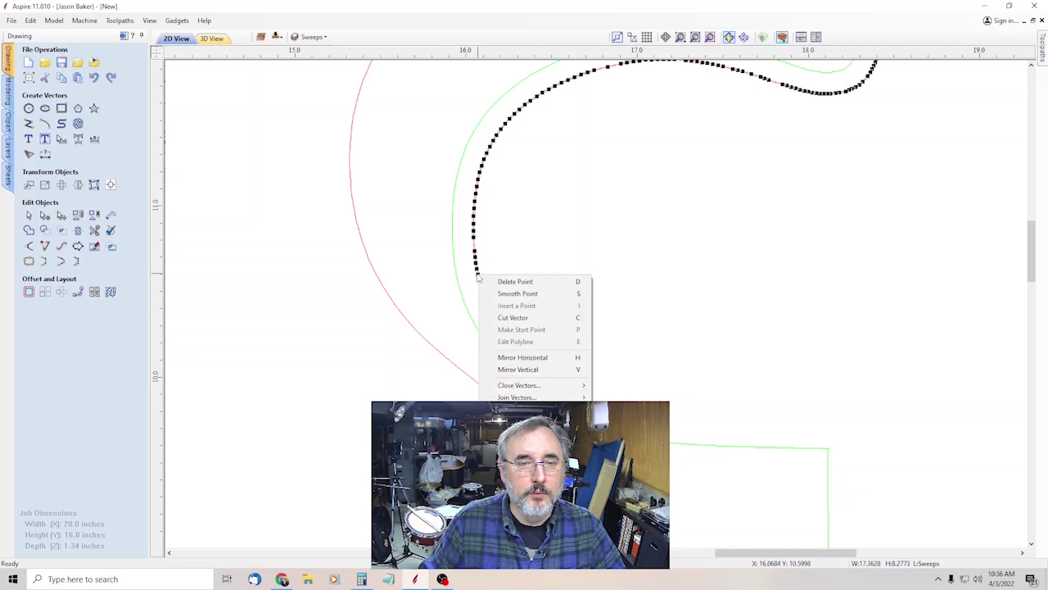
pyautogui.click(507, 318)
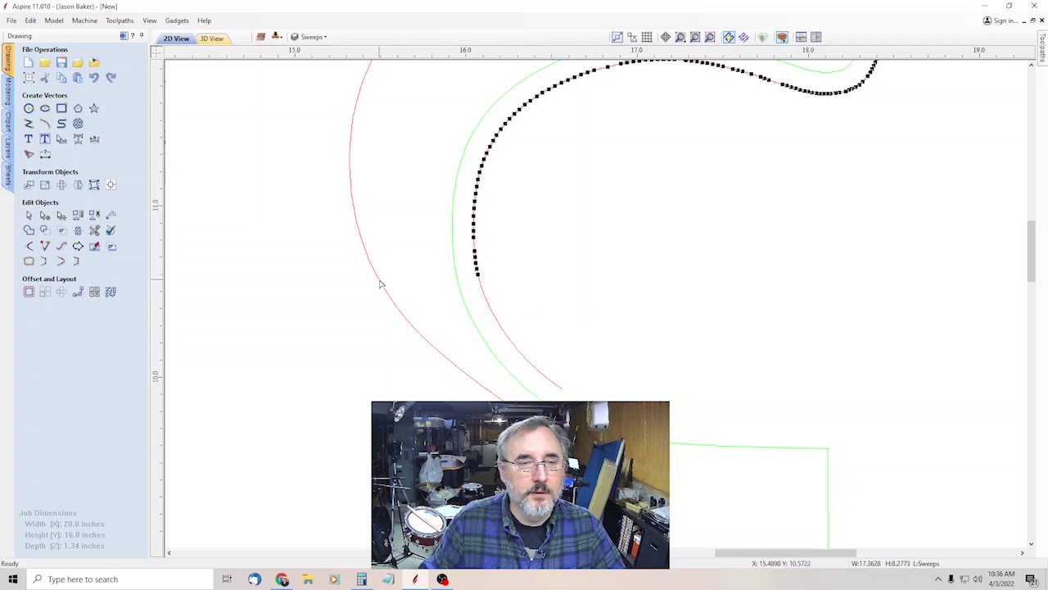
pyautogui.click(379, 282)
pyautogui.rightClick(378, 277)
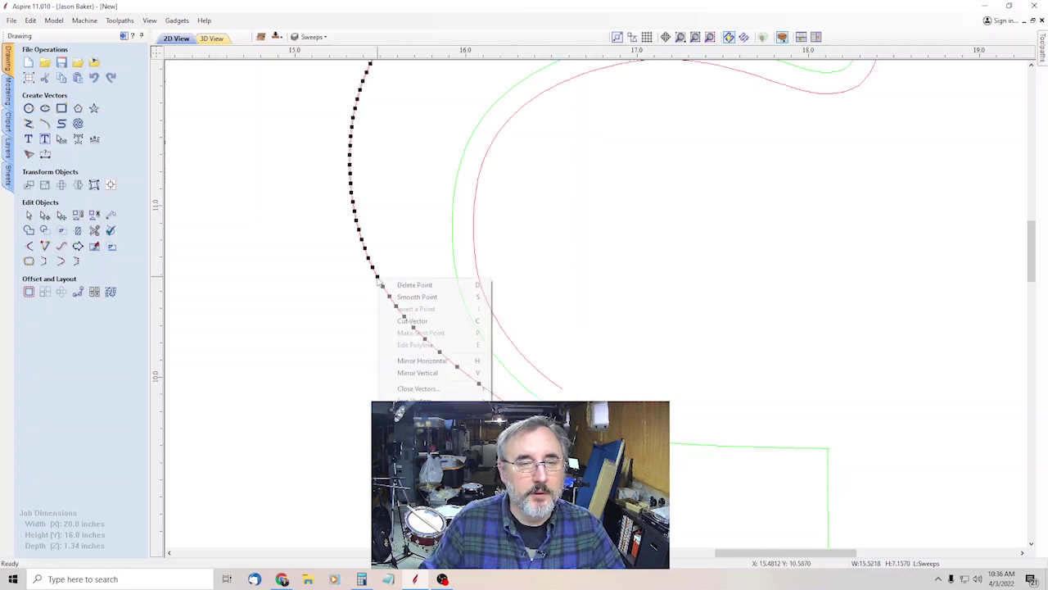
pyautogui.click(409, 321)
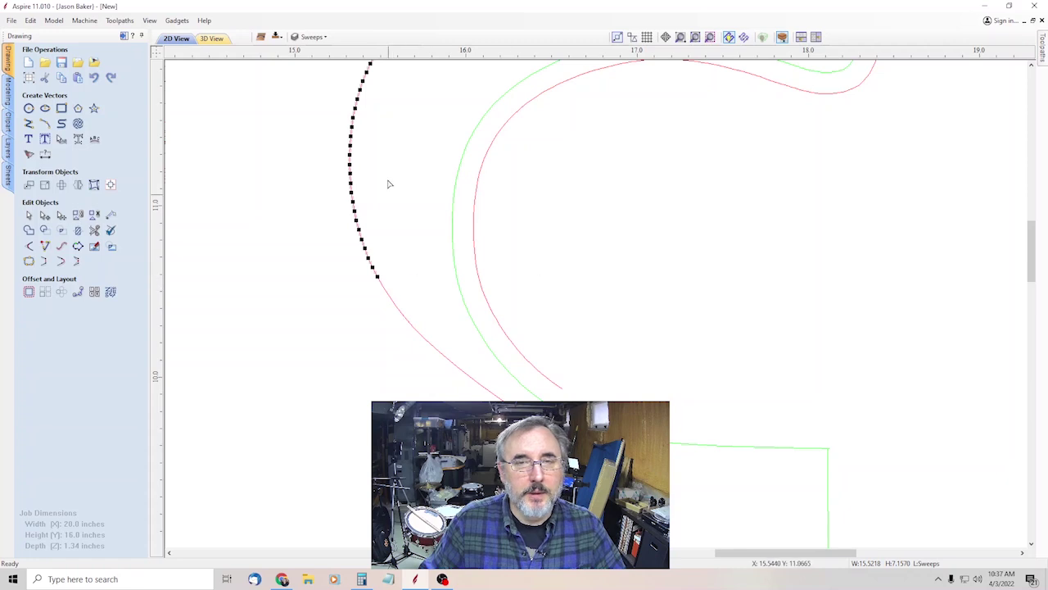
# Step: Delete the cut-off end pieces of both rails below the cutaway cuts
pyautogui.click(29, 214)
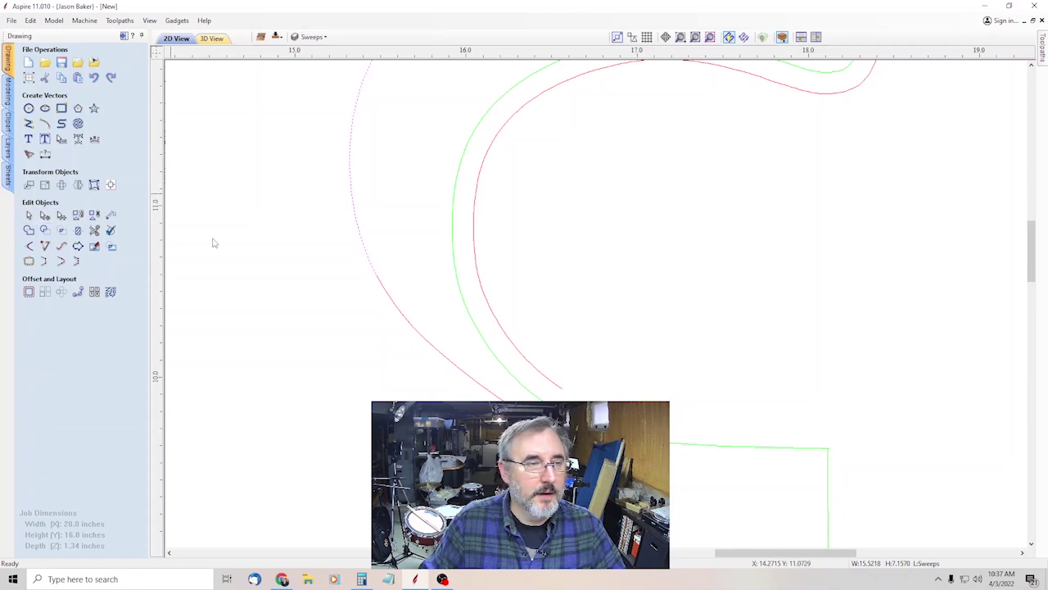
pyautogui.click(489, 390)
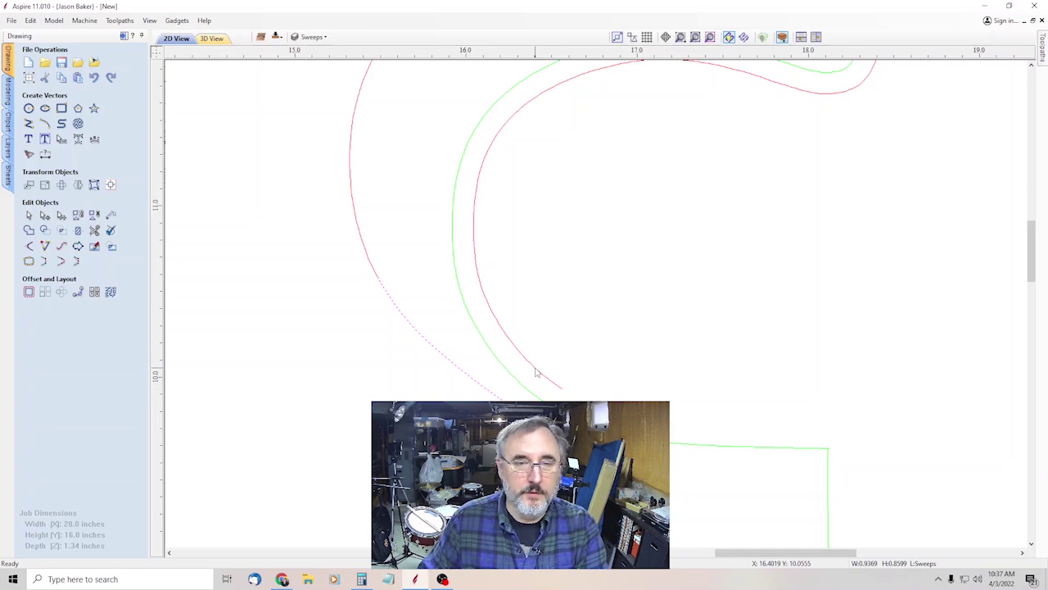
pyautogui.press('Delete')
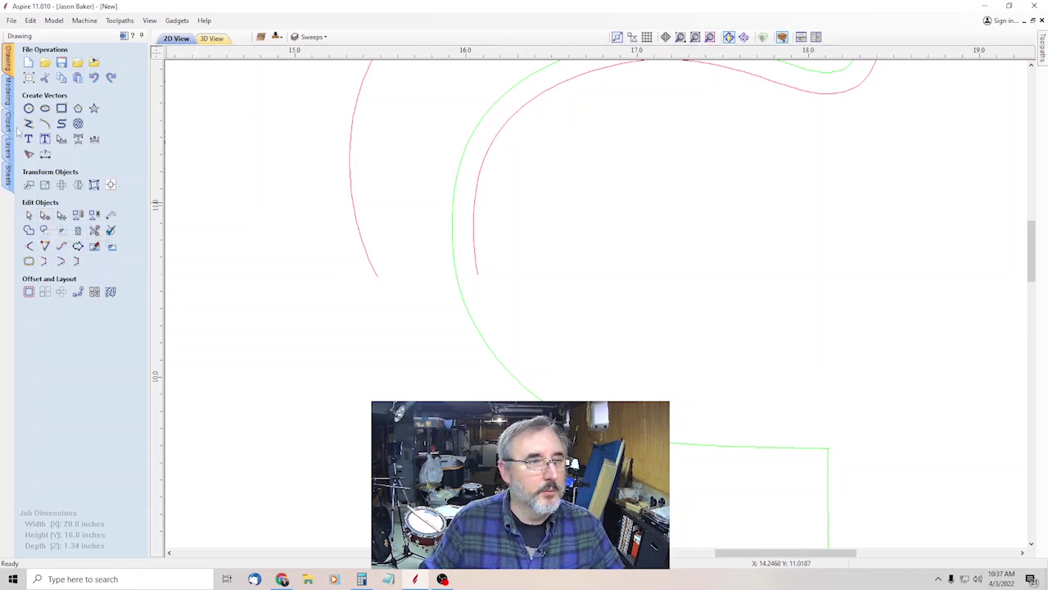
# Step: Draw three-point arcs from the cut ends of the inner and outer rails to a shared end point at X 16.8899, Y 9.7079
pyautogui.click(45, 123)
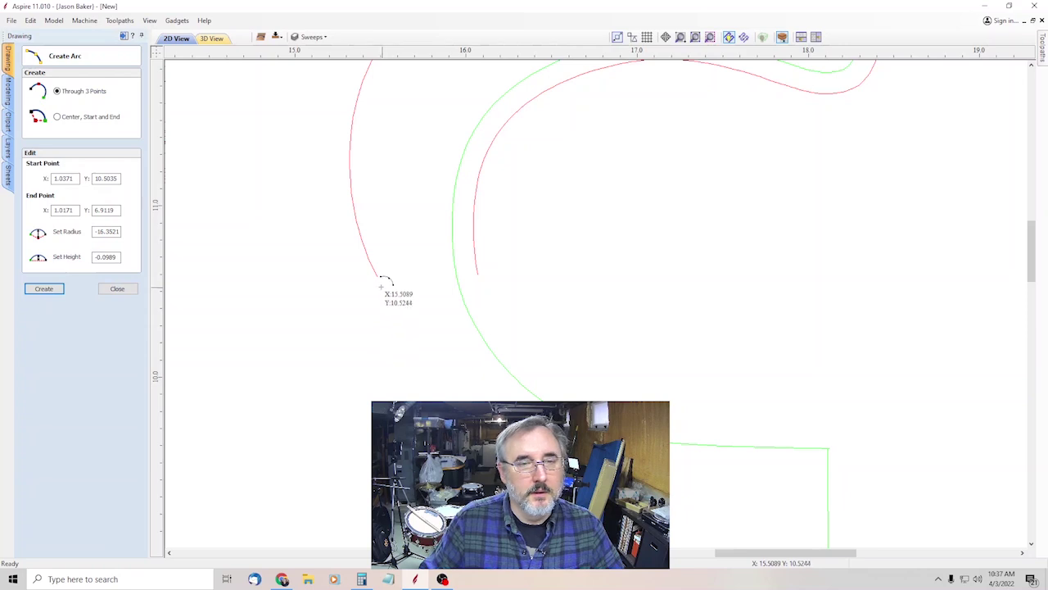
pyautogui.moveTo(378, 278); pyautogui.dragTo(617, 425)
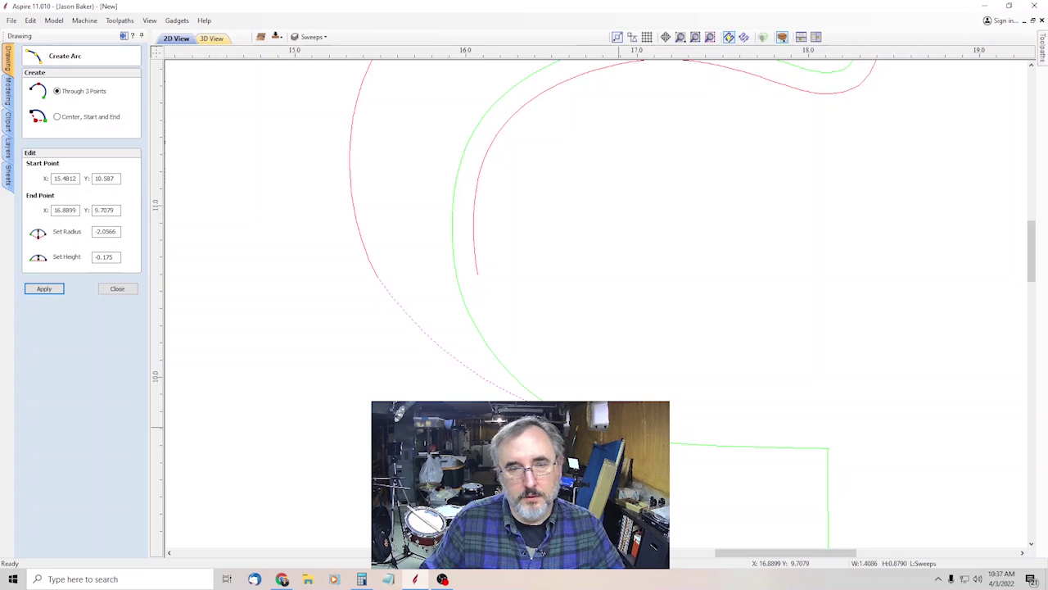
pyautogui.moveTo(479, 276); pyautogui.dragTo(618, 426)
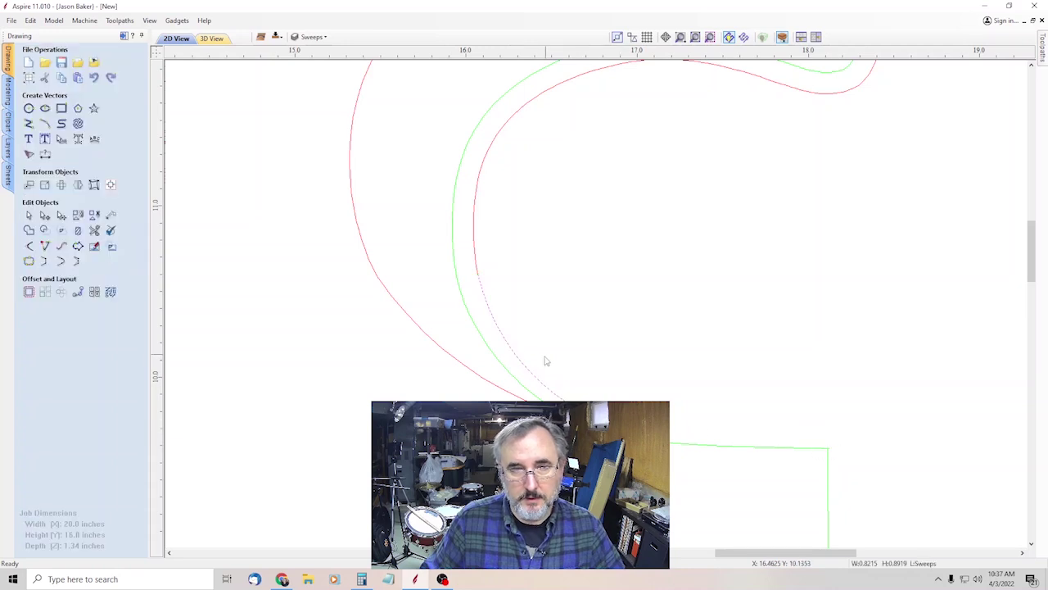
pyautogui.press('Escape')
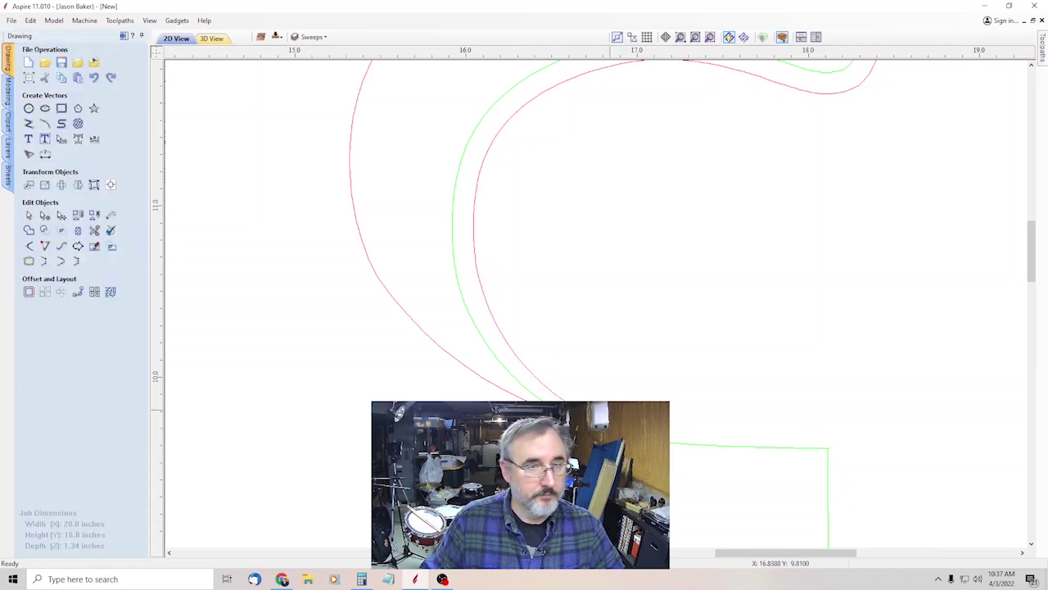
# Step: Join each new arc to its rail so that the inner and outer rails are each a single vector
pyautogui.scroll(2, 425, 342)
pyautogui.click(426, 342)
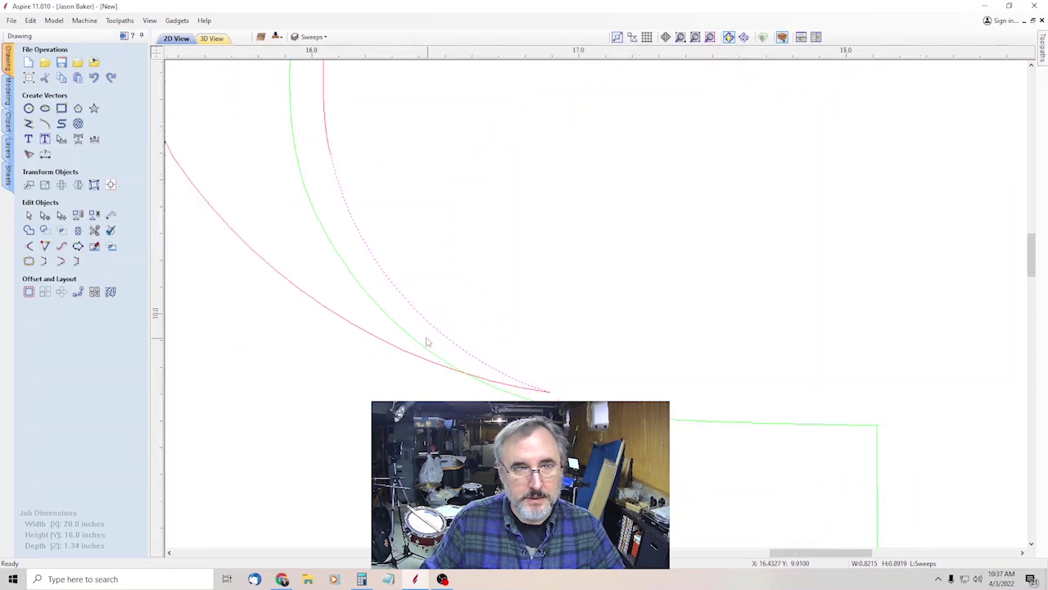
pyautogui.scroll(-1, 405, 255)
pyautogui.keyDown('shift'); pyautogui.click(356, 175); pyautogui.keyUp('shift')
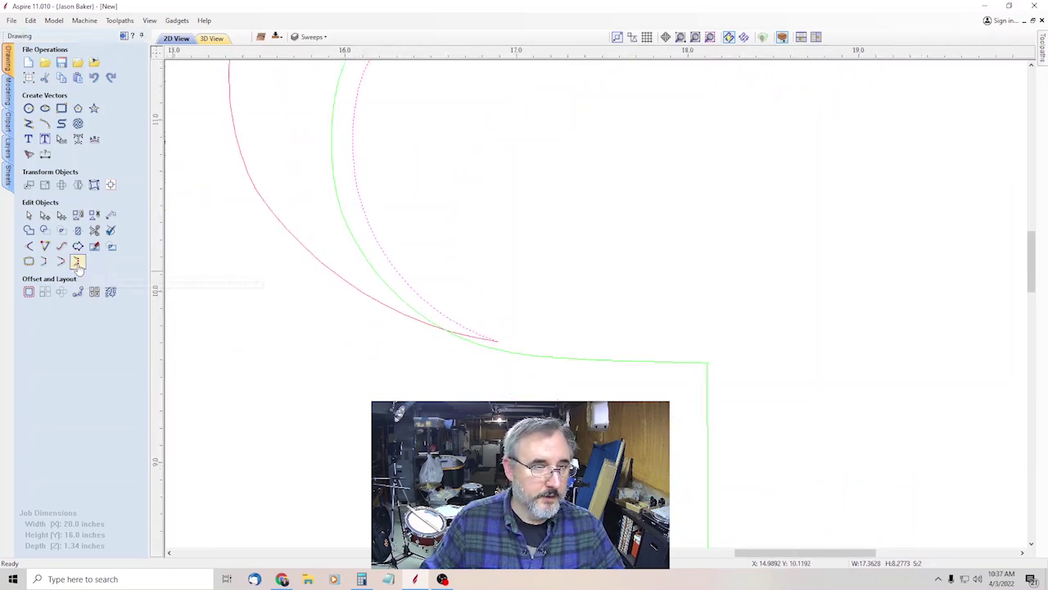
pyautogui.moveTo(264, 223); pyautogui.dragTo(243, 159)
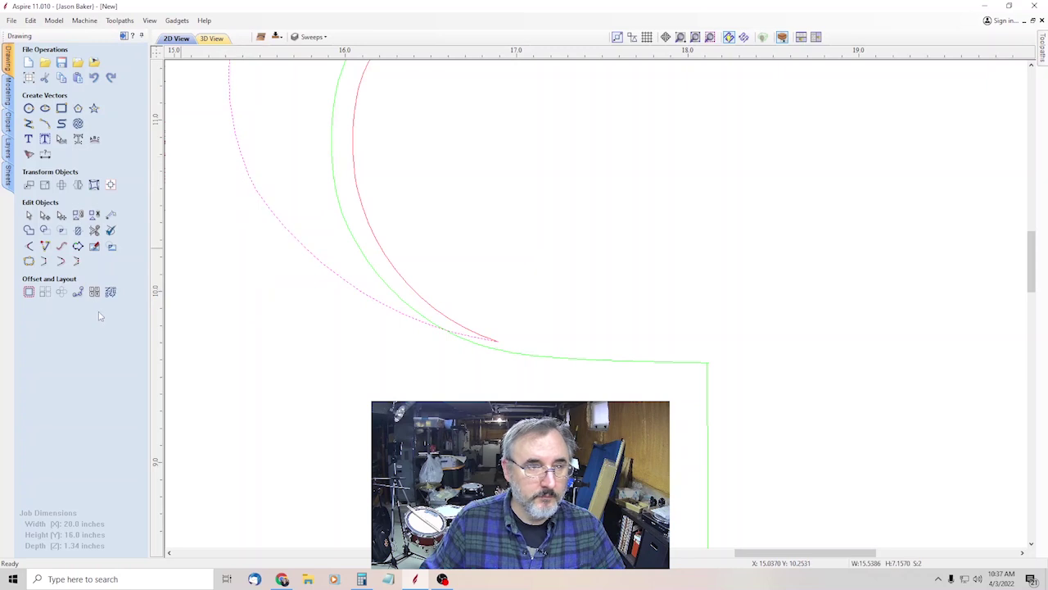
pyautogui.click(77, 261)
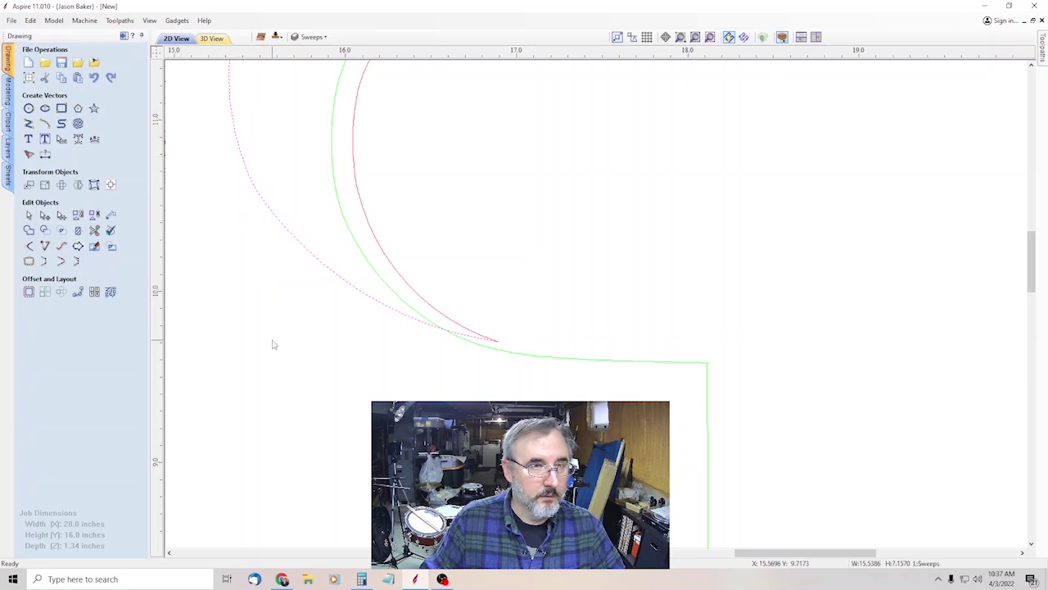
pyautogui.click(361, 206)
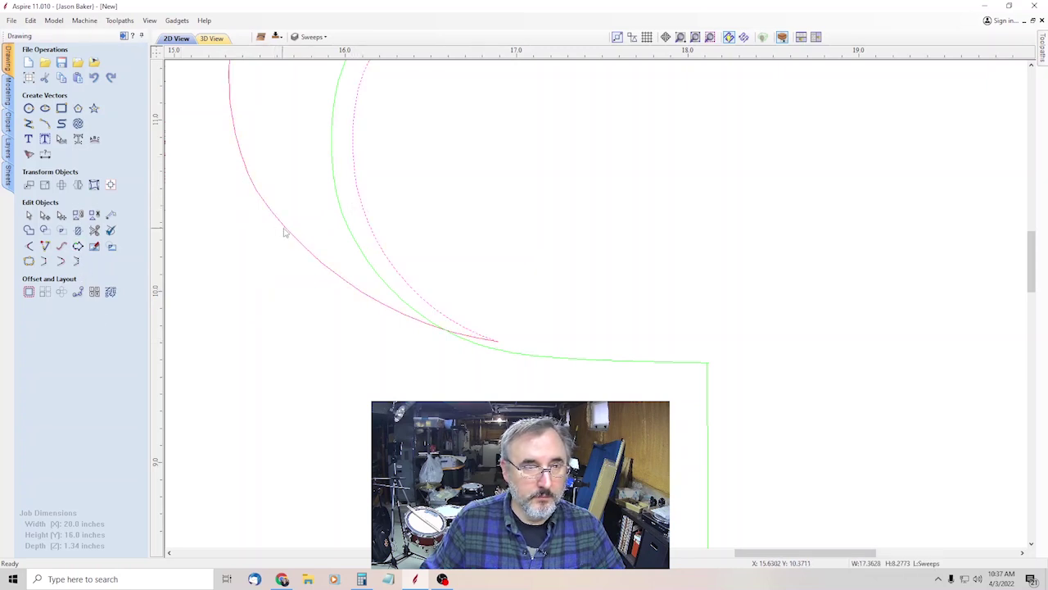
pyautogui.click(289, 235)
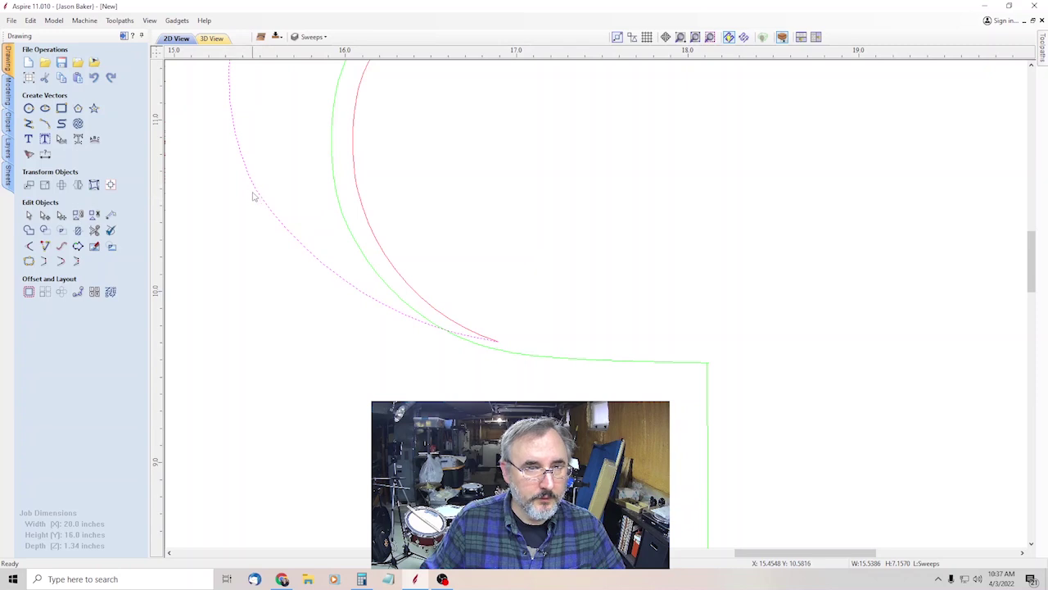
# Step: Move the cutaway end nodes of both joined rails slightly further from the outline so they meet at one shared point
pyautogui.click(45, 214)
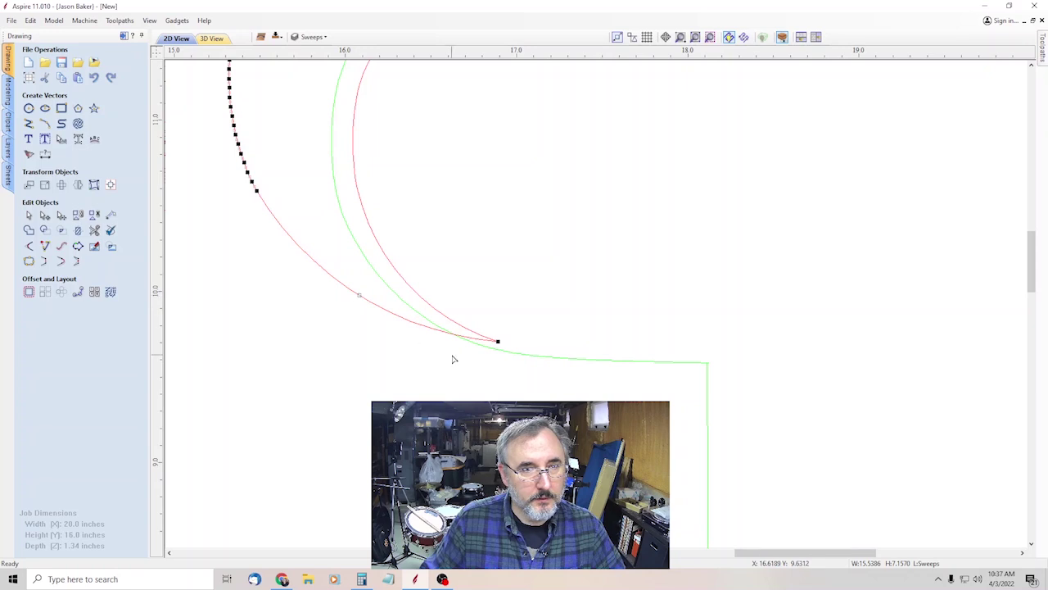
pyautogui.scroll(1, 453, 358)
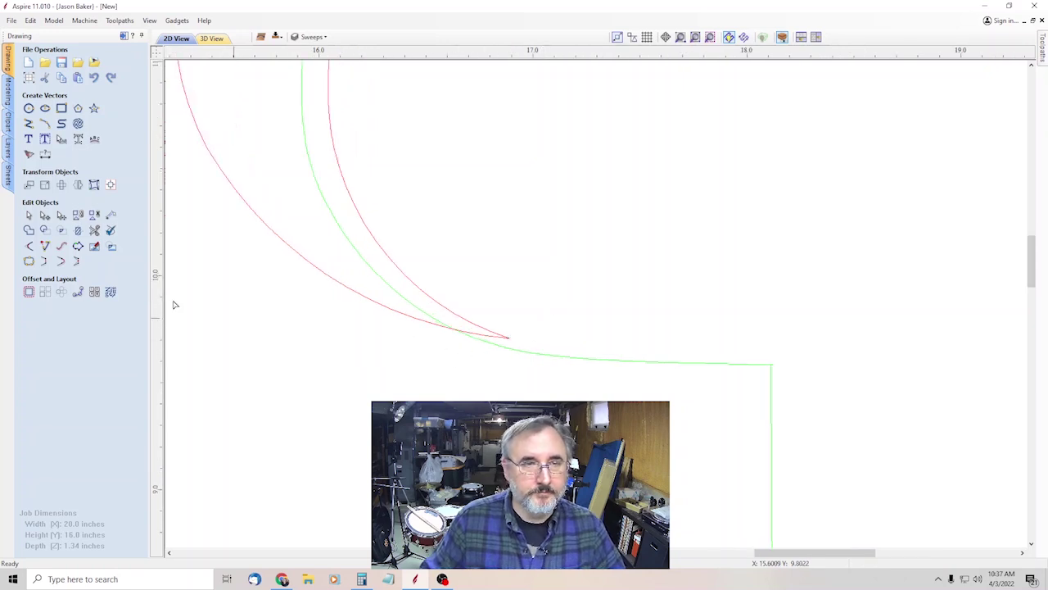
pyautogui.scroll(-2, 570, 374)
pyautogui.scroll(-3, 569, 360)
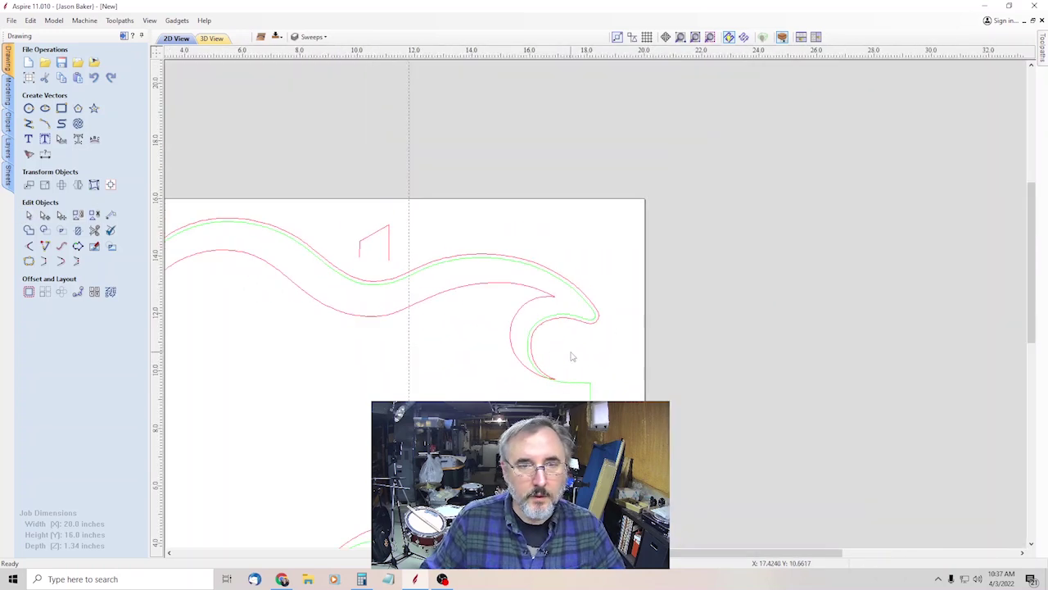
pyautogui.scroll(5, 525, 271)
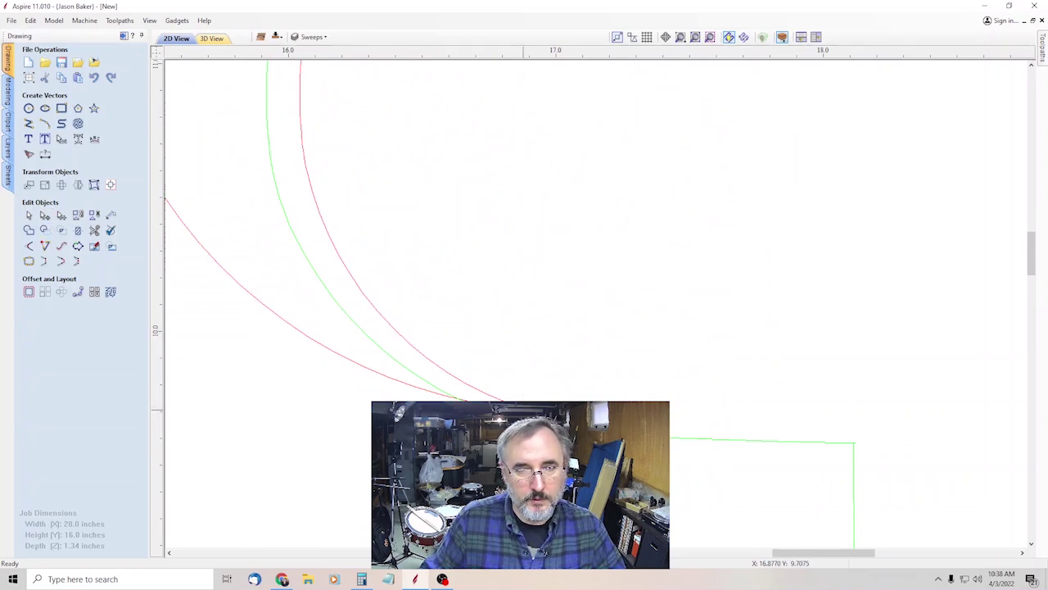
pyautogui.click(528, 407)
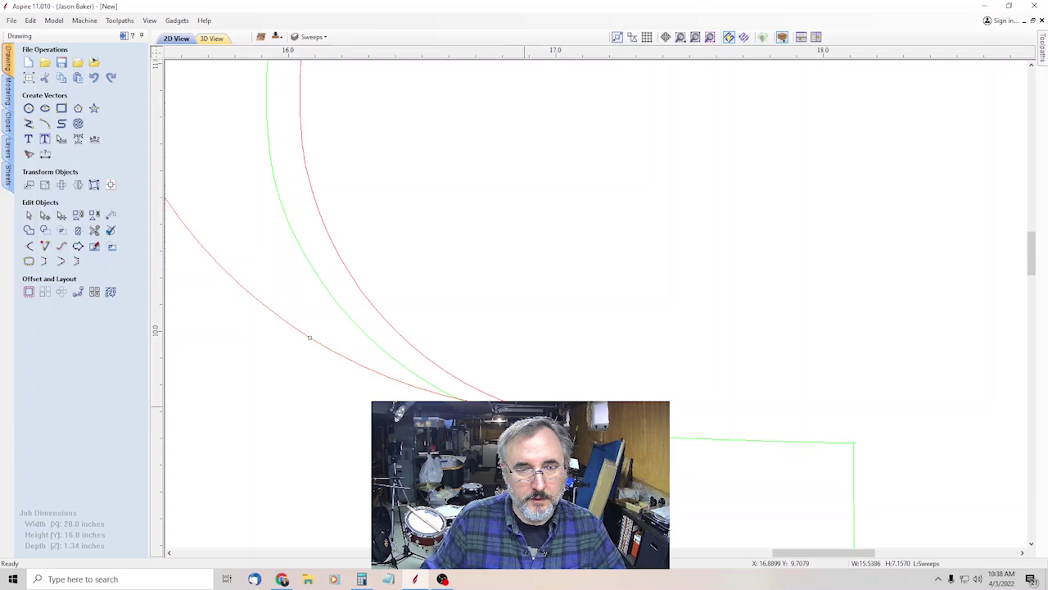
pyautogui.moveTo(525, 409)
pyautogui.mouseDown()
pyautogui.moveTo(527, 419)
pyautogui.moveTo(530, 388)
pyautogui.mouseUp()
pyautogui.click(520, 419)
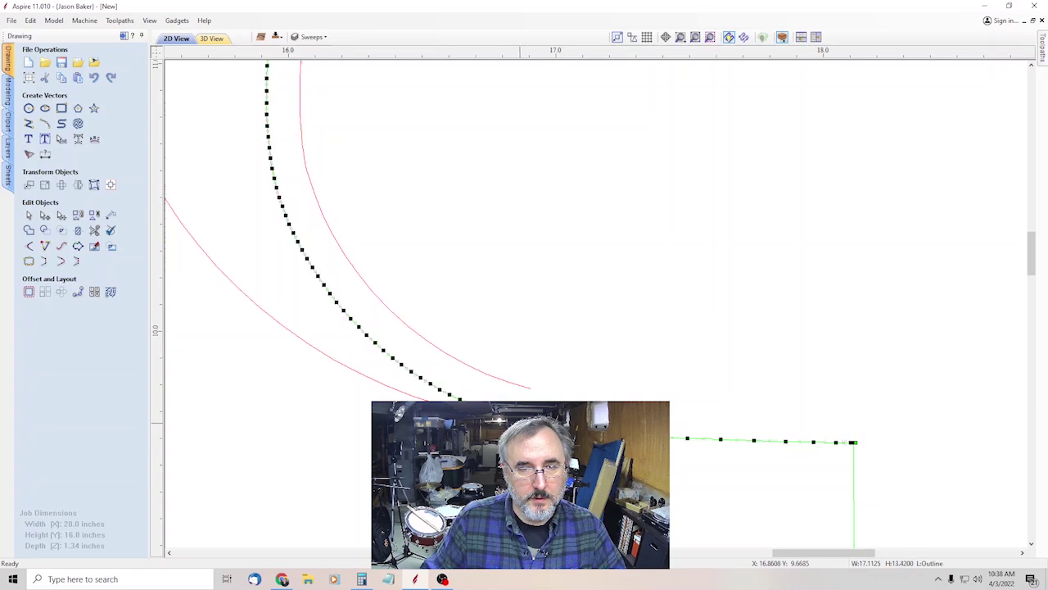
pyautogui.click(494, 418)
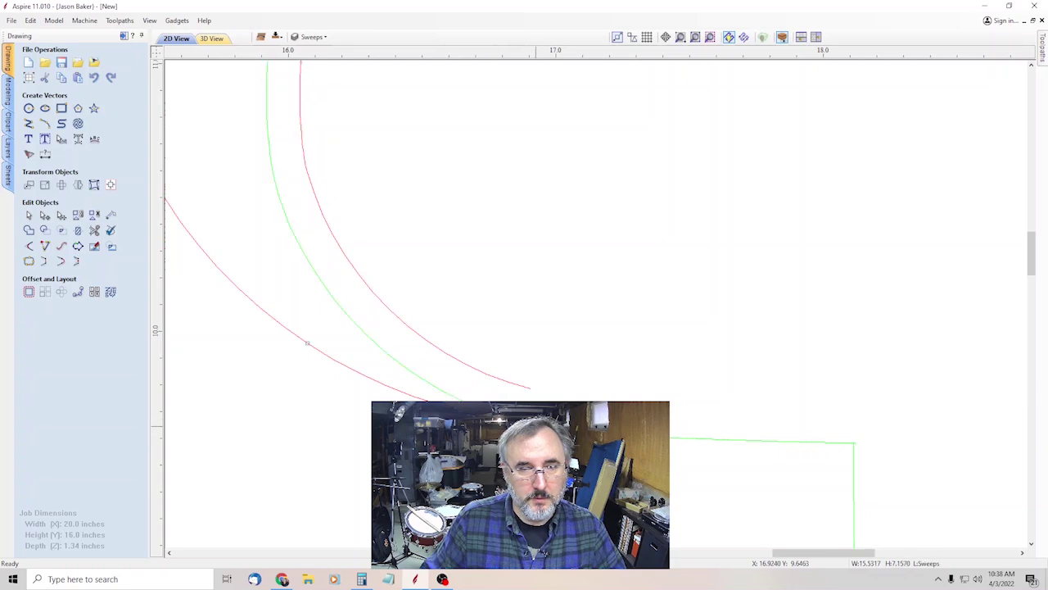
pyautogui.moveTo(529, 388); pyautogui.dragTo(531, 388)
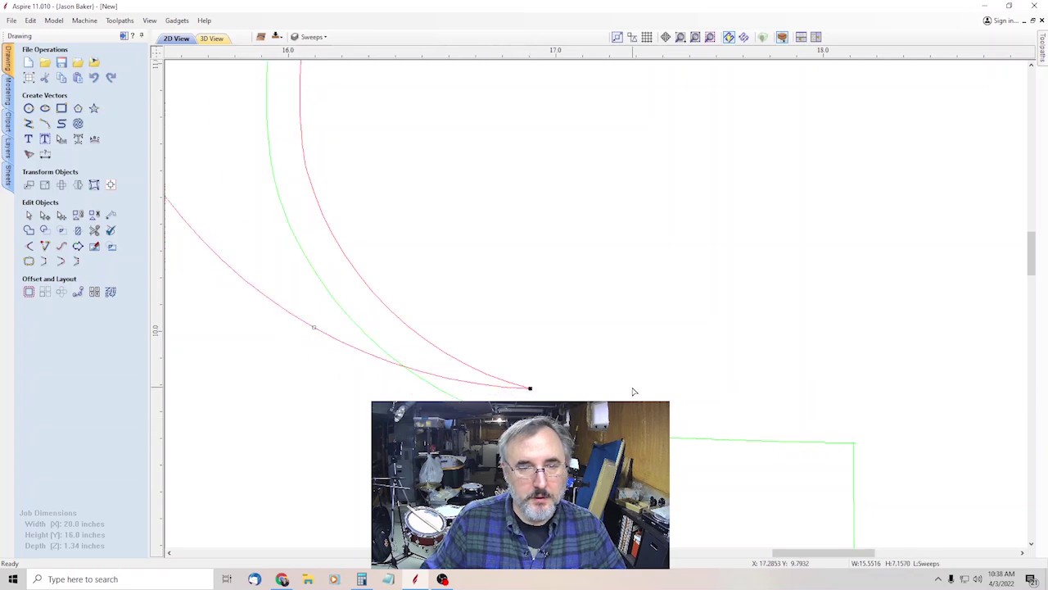
# Step: Cut the inner and outer rails near their opposite ends, at nodes along the body's left edge at about Y 9.5 and 9.3
pyautogui.scroll(-2, 631, 391)
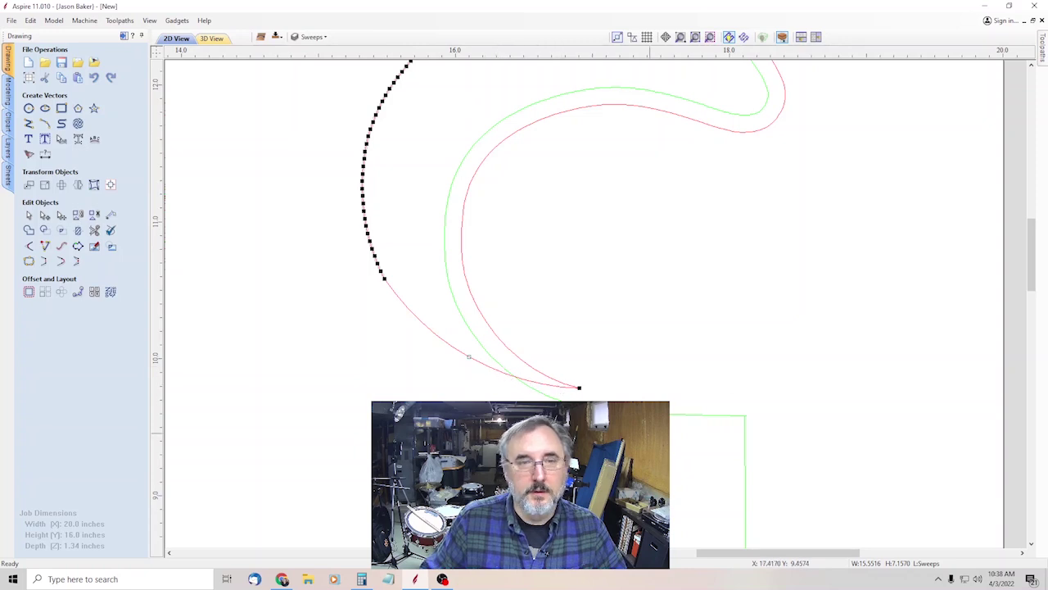
pyautogui.scroll(-3, 594, 390)
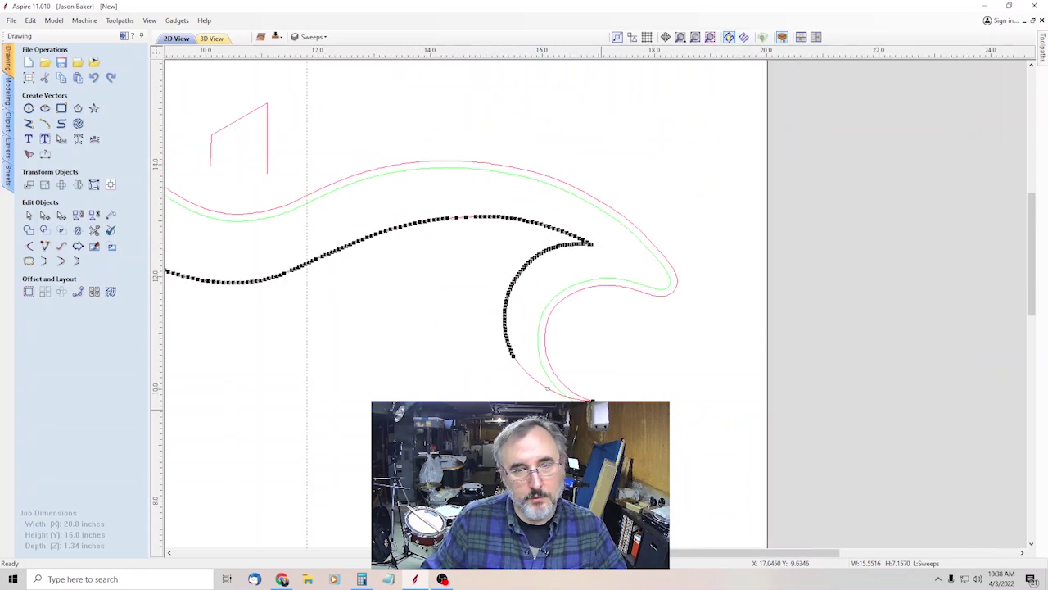
pyautogui.scroll(-3, 707, 409)
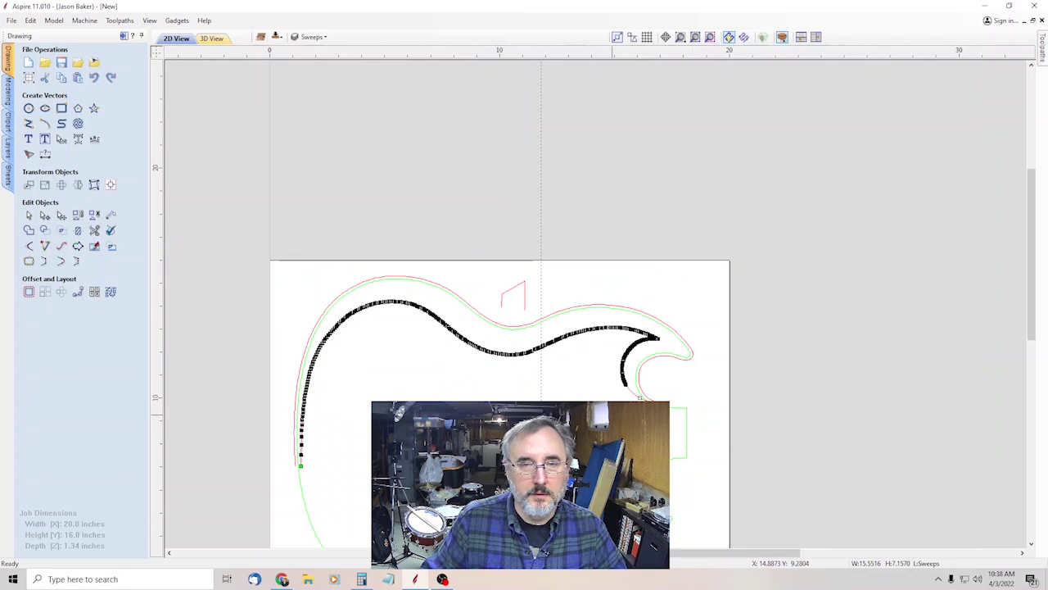
pyautogui.scroll(5, 293, 468)
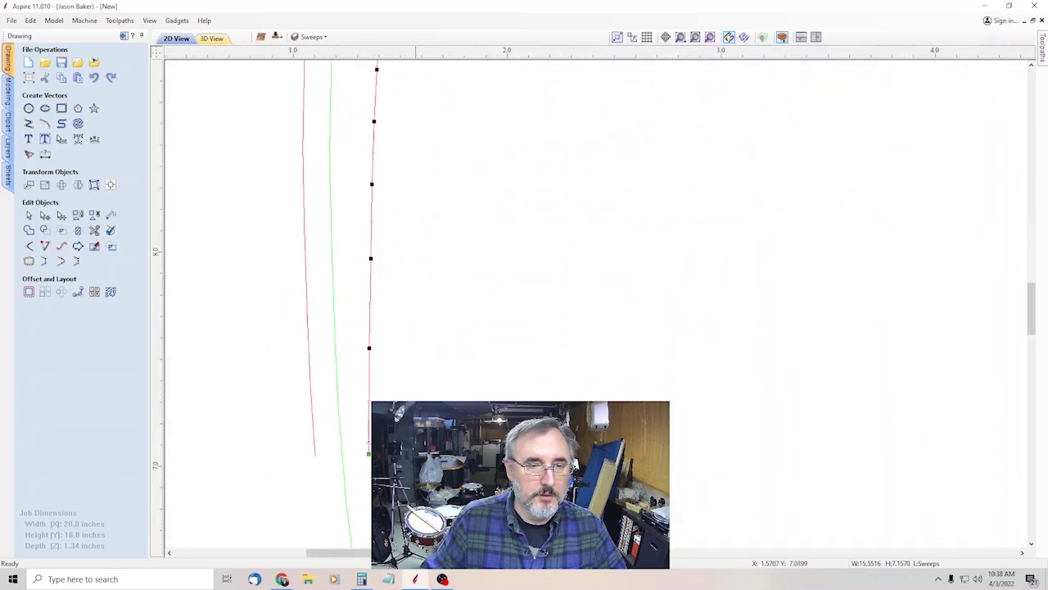
pyautogui.scroll(-2, 429, 393)
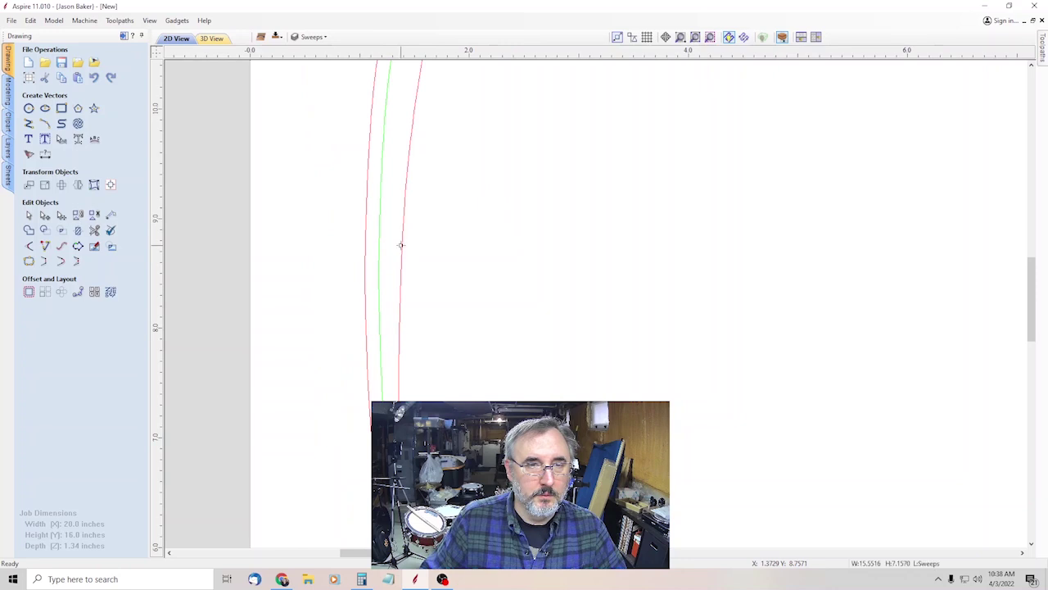
pyautogui.rightClick(408, 157)
pyautogui.click(478, 201)
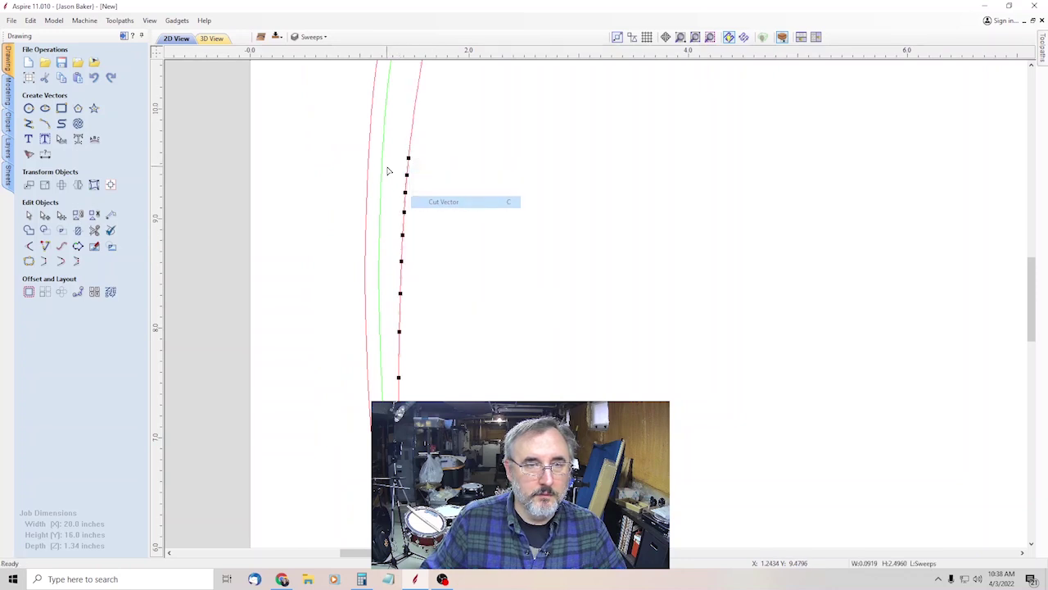
pyautogui.click(369, 169)
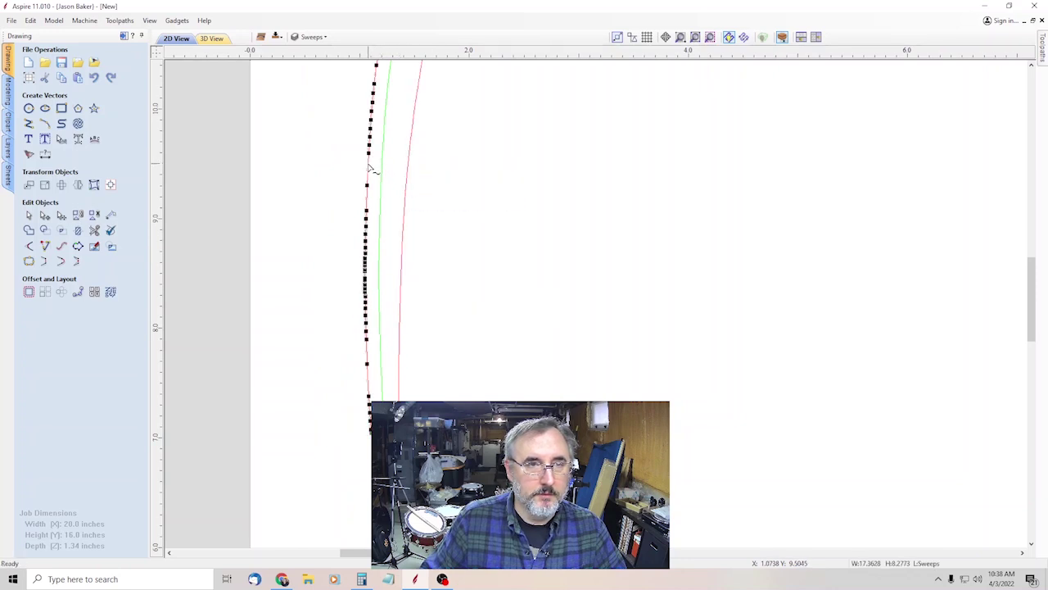
pyautogui.rightClick(367, 192)
pyautogui.click(393, 235)
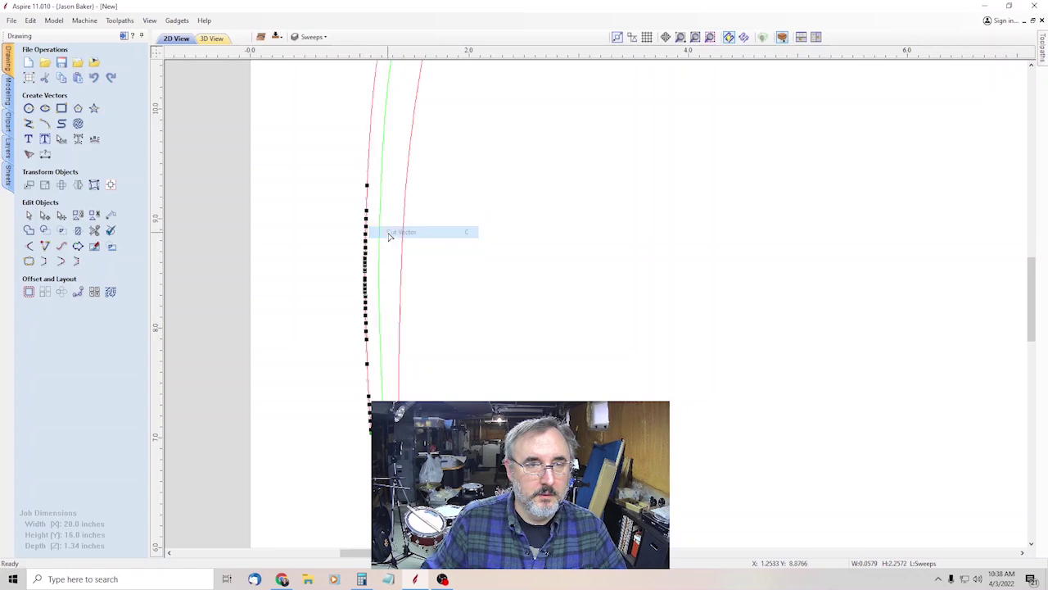
# Step: Delete the leftover segments of the inner and outer rails below their cuts along the body's left edge
pyautogui.click(29, 215)
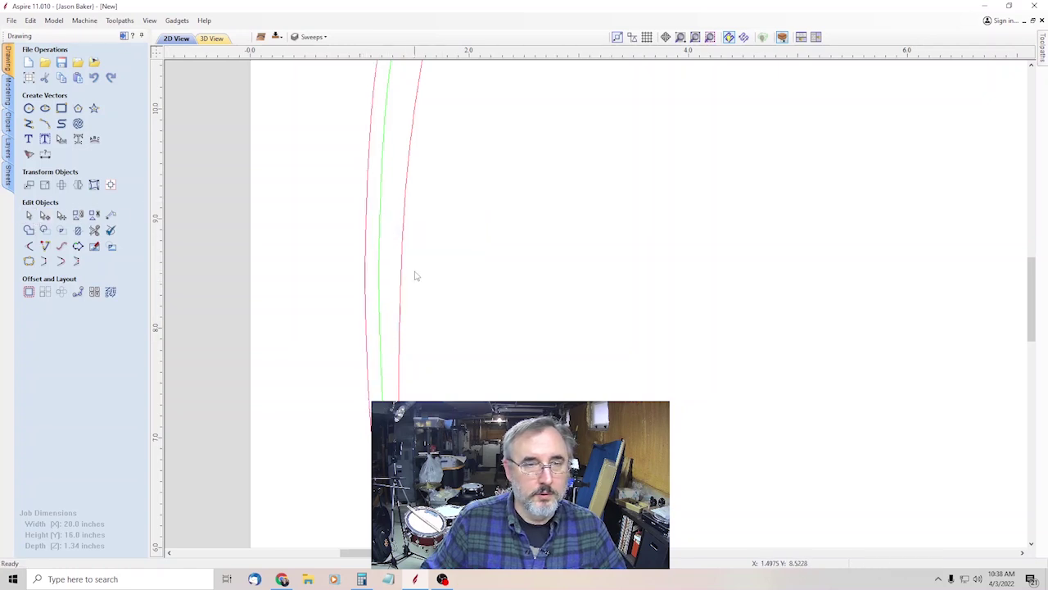
pyautogui.press('Delete')
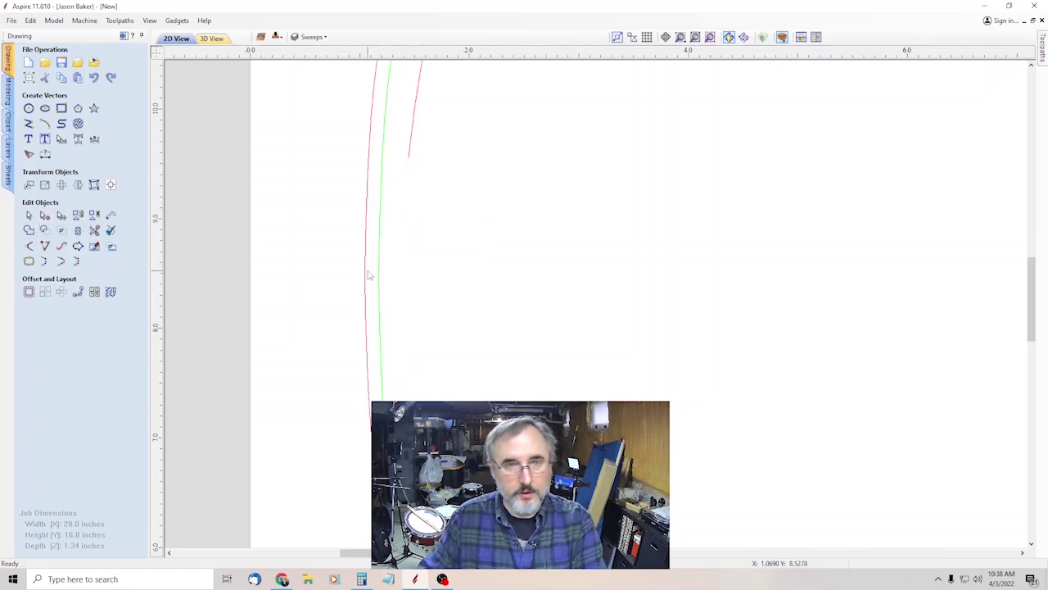
pyautogui.click(367, 270)
pyautogui.press('Delete')
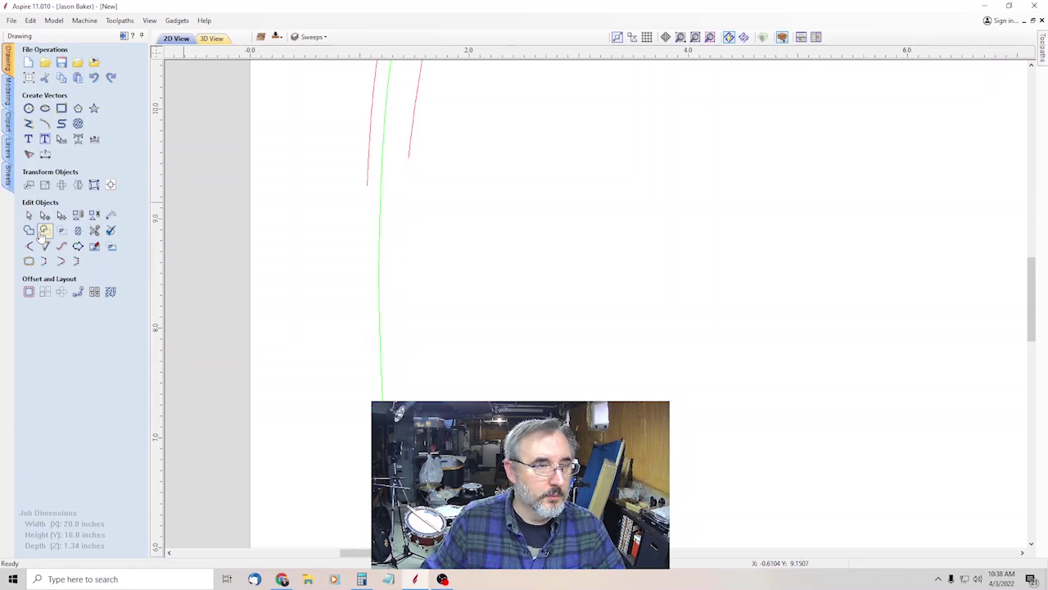
# Step: Draw a three-point arc from the outer rail's cut end at X 1.0647, Y 9.3047 to X 1.0939, Y 7.287
pyautogui.click(45, 123)
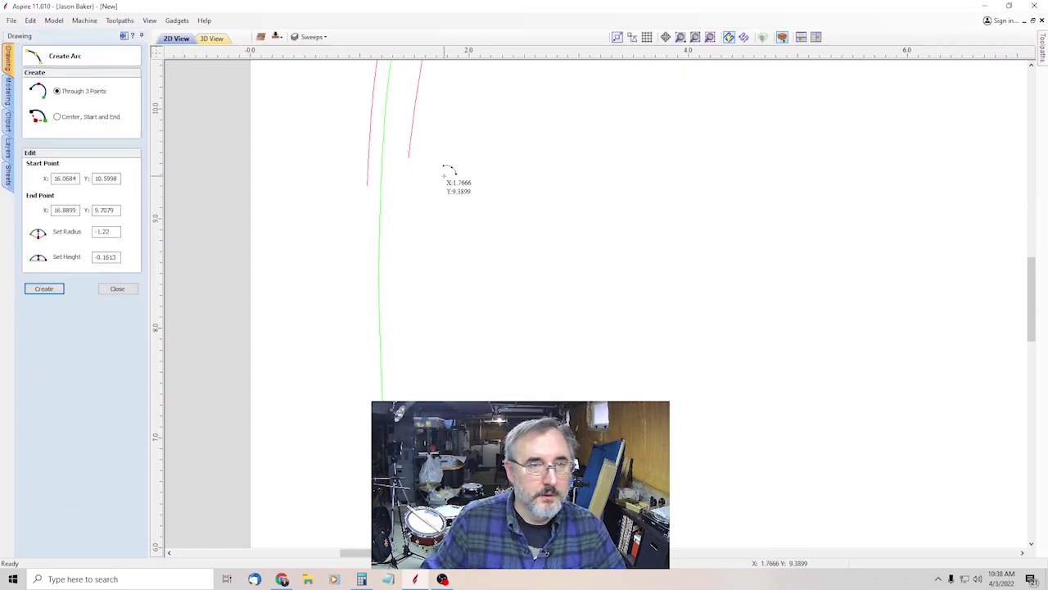
pyautogui.click(367, 187)
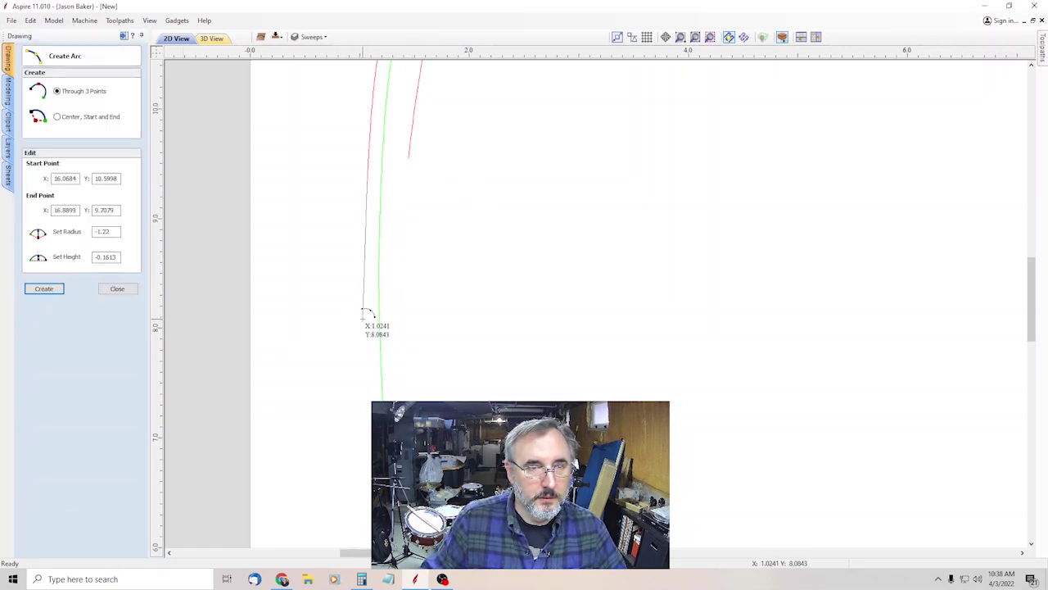
pyautogui.click(363, 318)
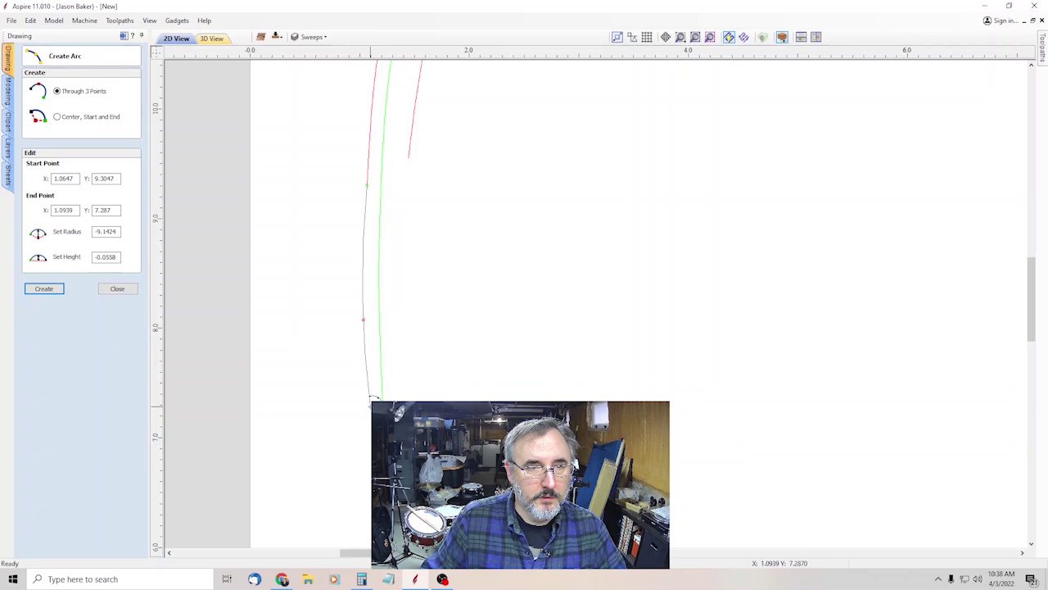
pyautogui.click(370, 398)
pyautogui.press('Escape')
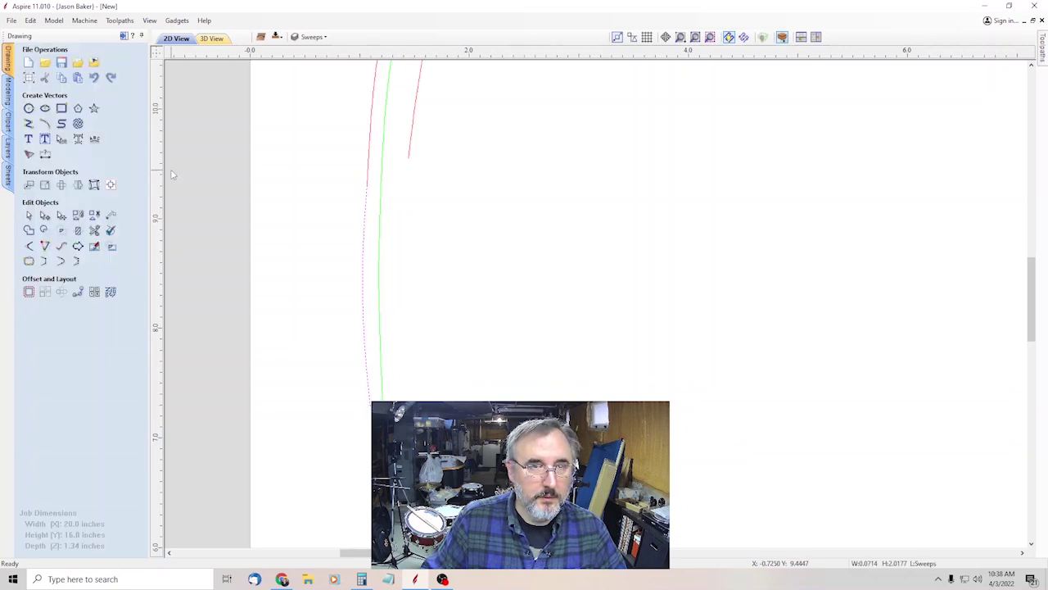
# Step: Draw a three-point arc from the inner rail's cut end at X 1.4431, Y 9.5529 to the outer arc's end at X 1.0939, Y 7.287
pyautogui.click(45, 123)
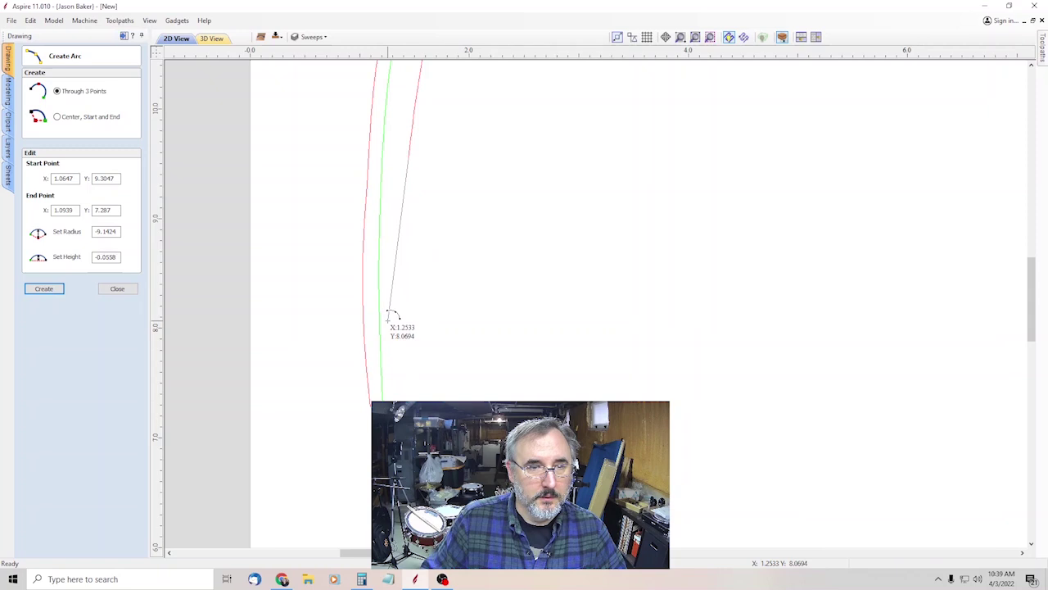
pyautogui.click(391, 274)
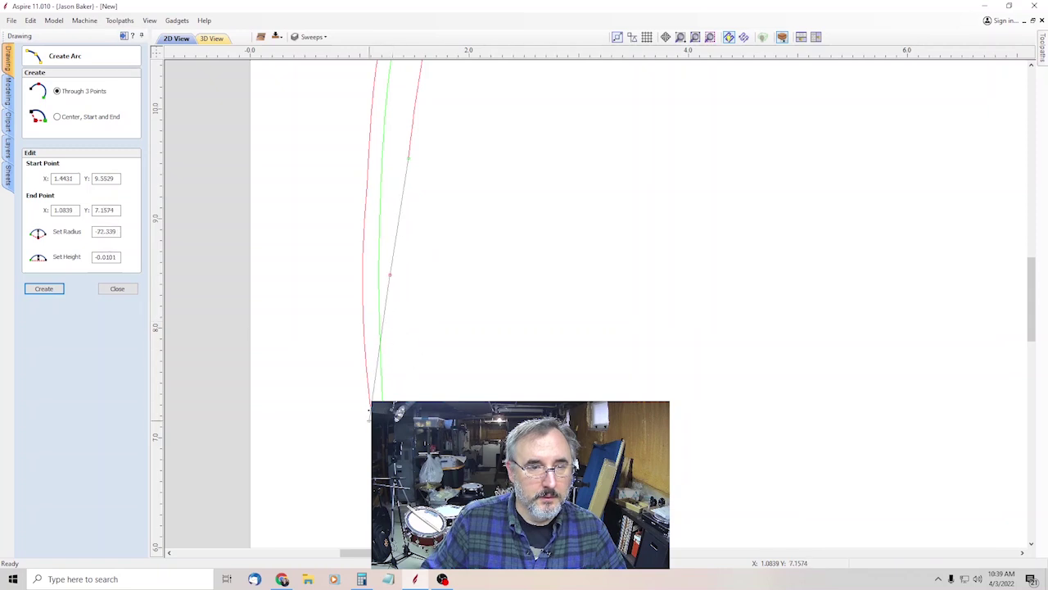
pyautogui.click(368, 406)
pyautogui.scroll(-2, 475, 180)
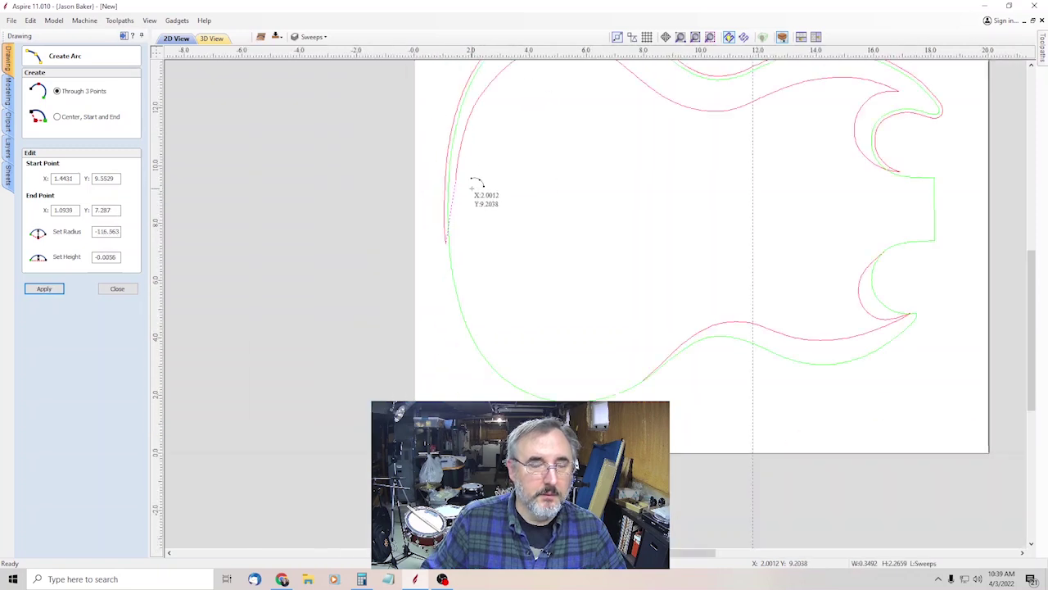
pyautogui.scroll(2, 530, 115)
pyautogui.scroll(1, 487, 127)
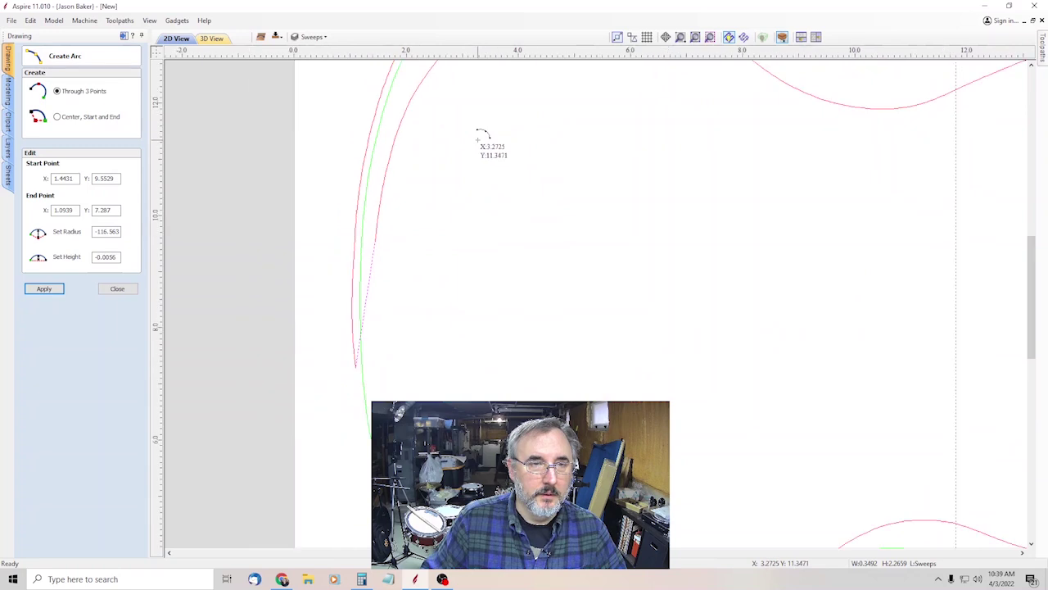
pyautogui.scroll(1, 449, 218)
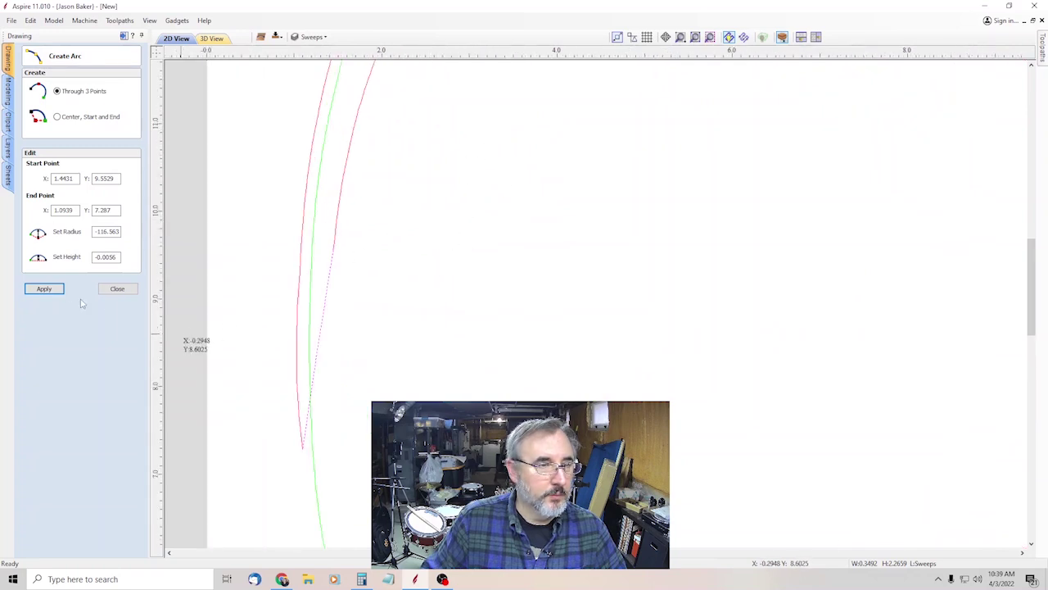
pyautogui.click(117, 289)
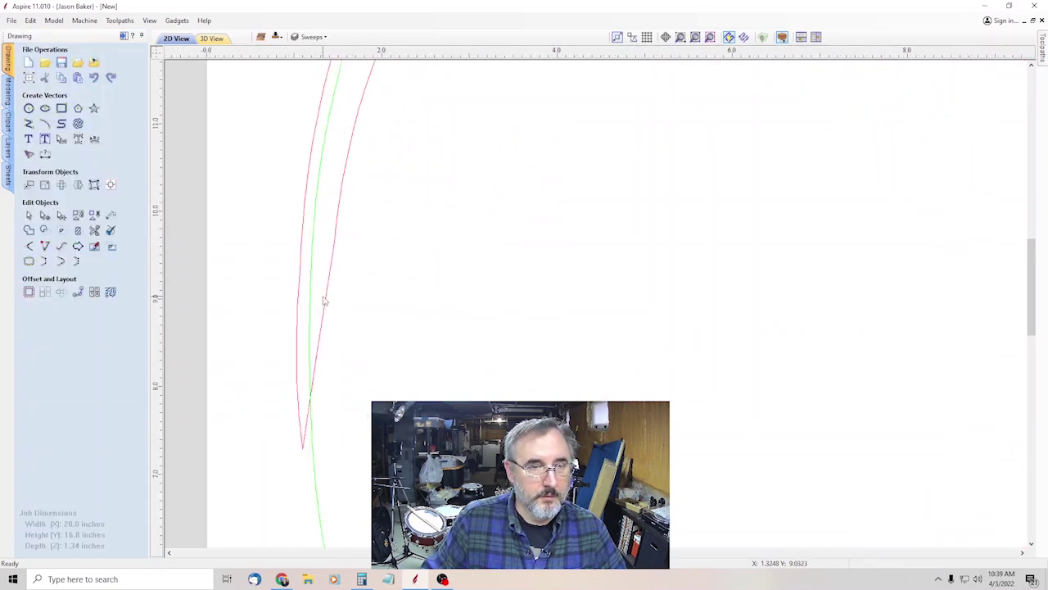
# Step: Delete the two trial arcs extending the inner and outer rails along the body's left edge
pyautogui.click(325, 302)
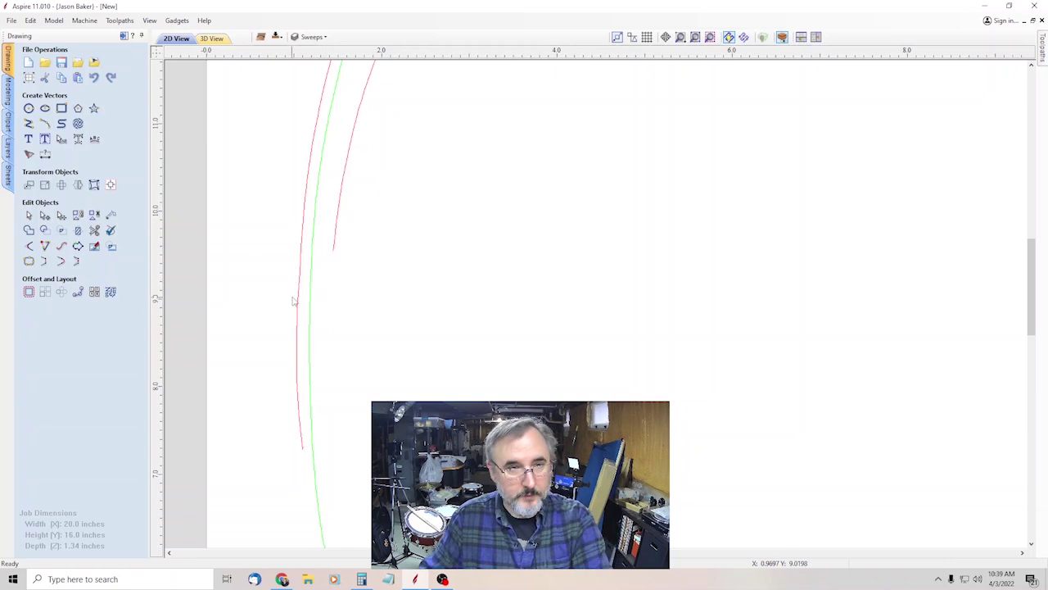
pyautogui.scroll(-3, 319, 297)
pyautogui.scroll(2, 454, 222)
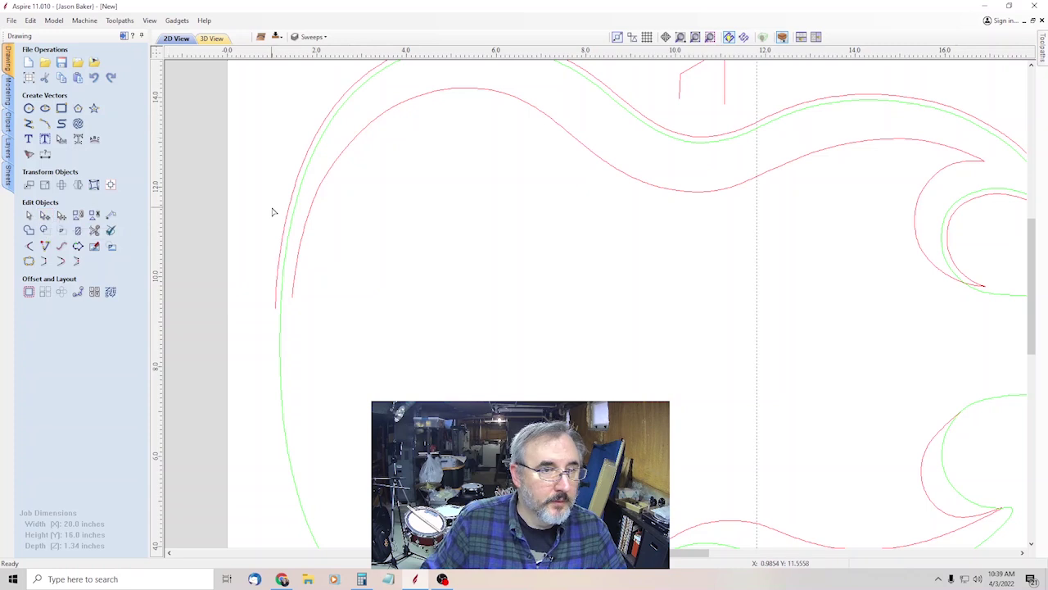
# Step: Cut the outer and inner rails farther up the body's left edge, at about Y 12.2 and 12.0, and delete the lower pieces
pyautogui.click(298, 187)
pyautogui.rightClick(304, 182)
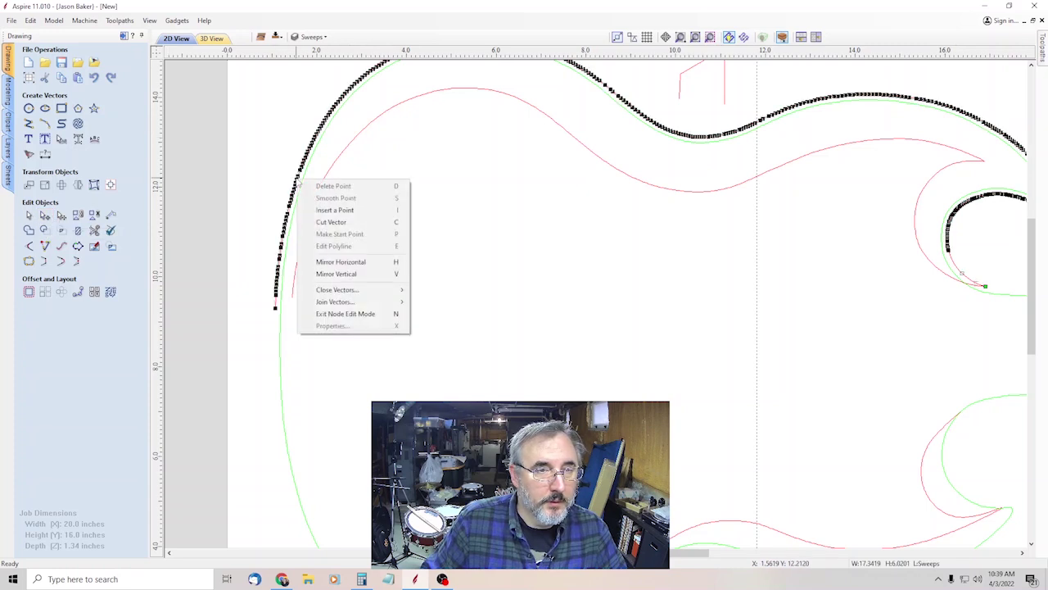
pyautogui.click(328, 220)
pyautogui.click(318, 194)
pyautogui.rightClick(321, 192)
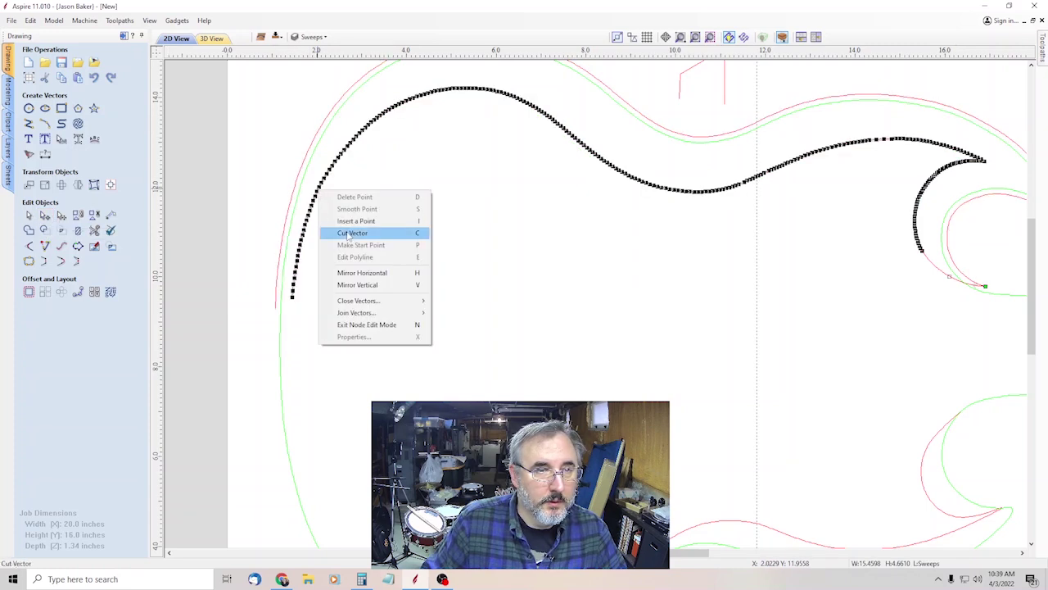
pyautogui.click(353, 233)
pyautogui.click(304, 235)
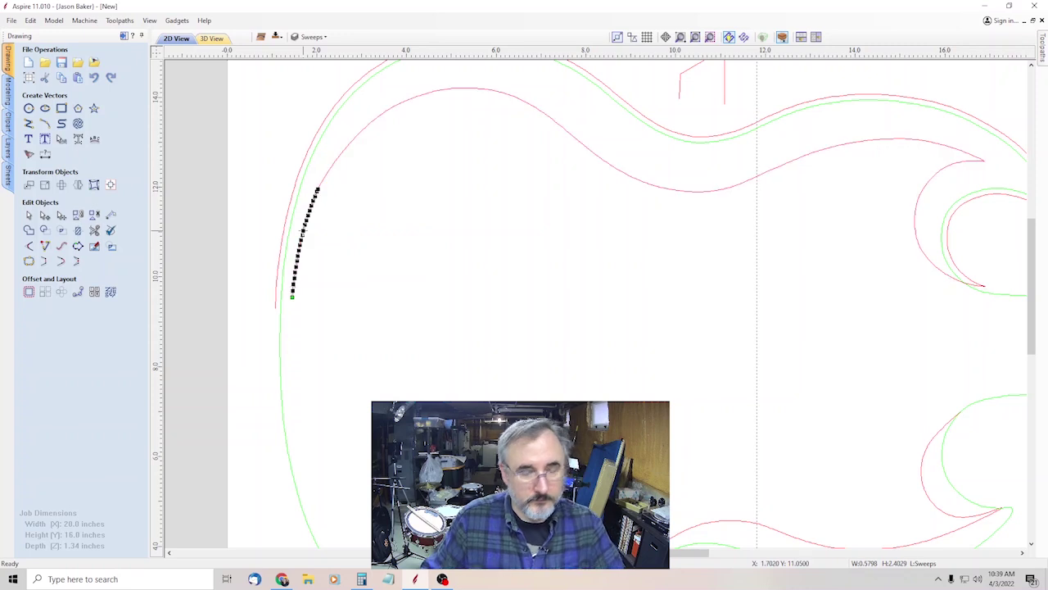
pyautogui.press('Delete')
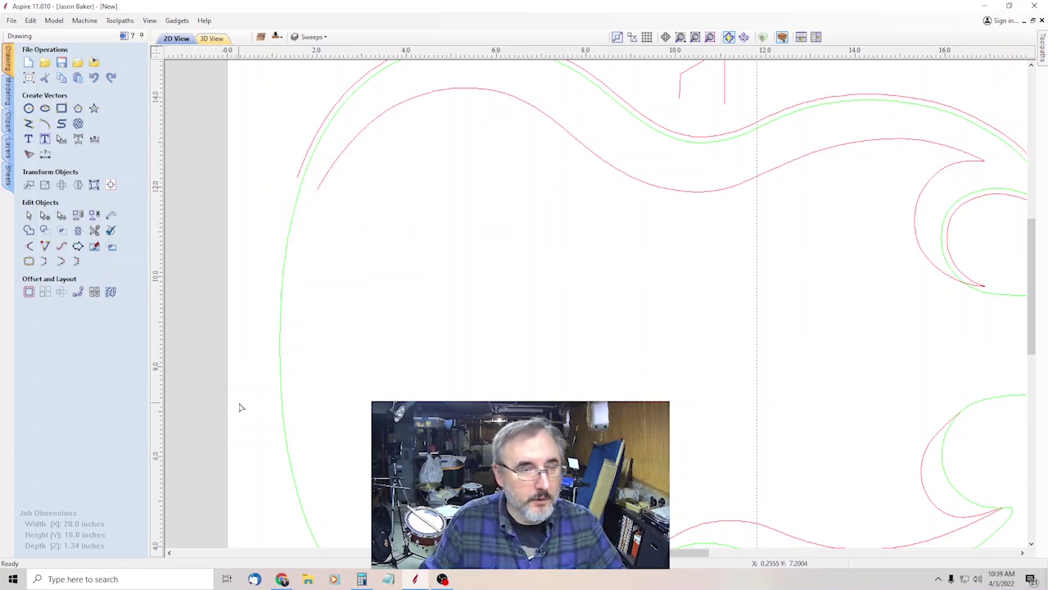
# Step: Place a horizontal guide at Y 8.0 and draw a three-point arc from the outer rail's cut end to X 0.9733 on it
pyautogui.moveTo(215, 52); pyautogui.dragTo(255, 366)
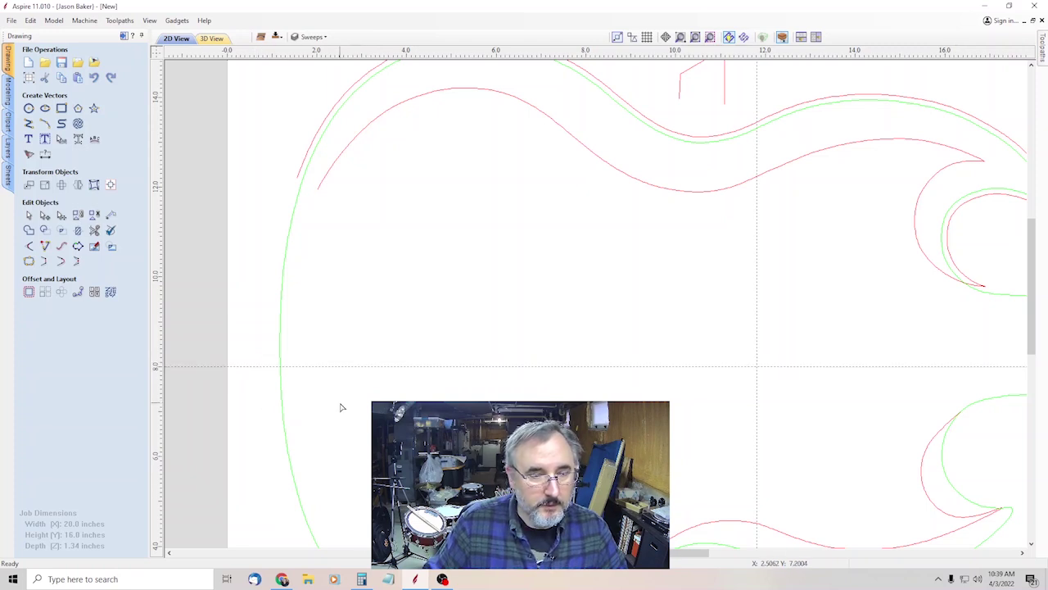
pyautogui.click(45, 122)
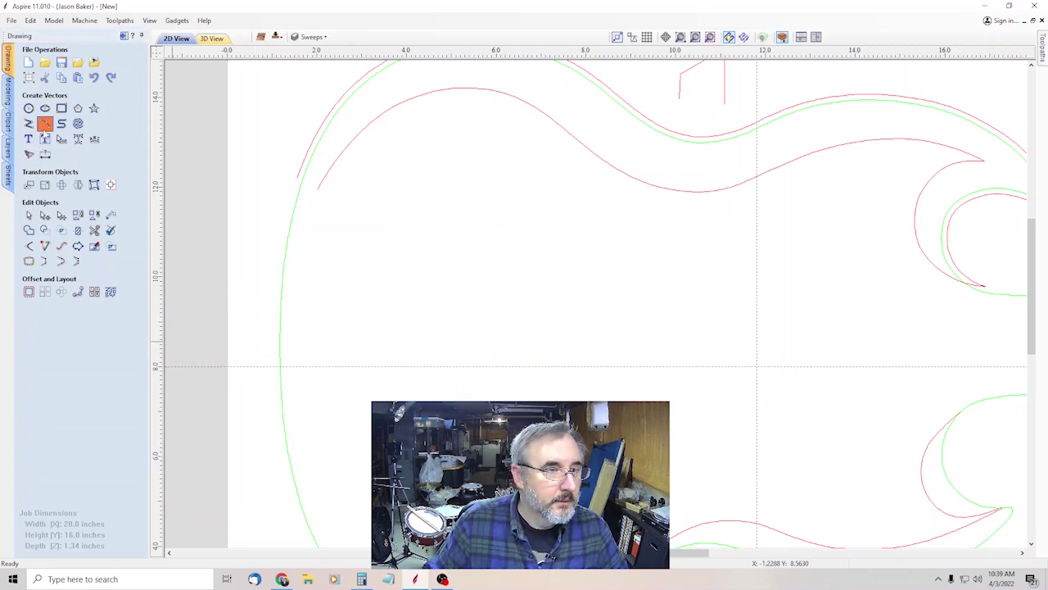
pyautogui.click(299, 179)
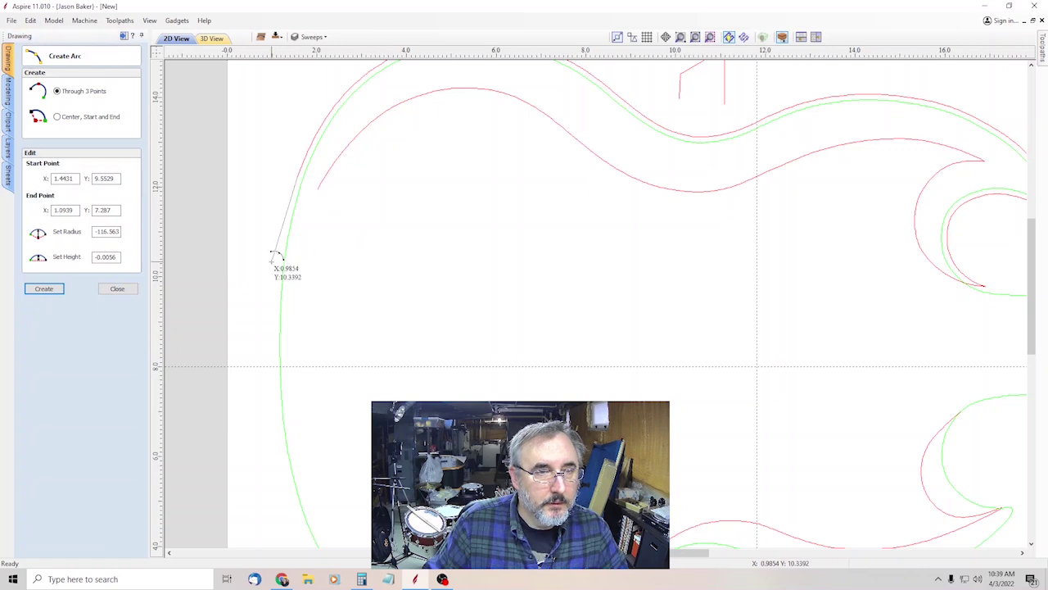
pyautogui.click(272, 266)
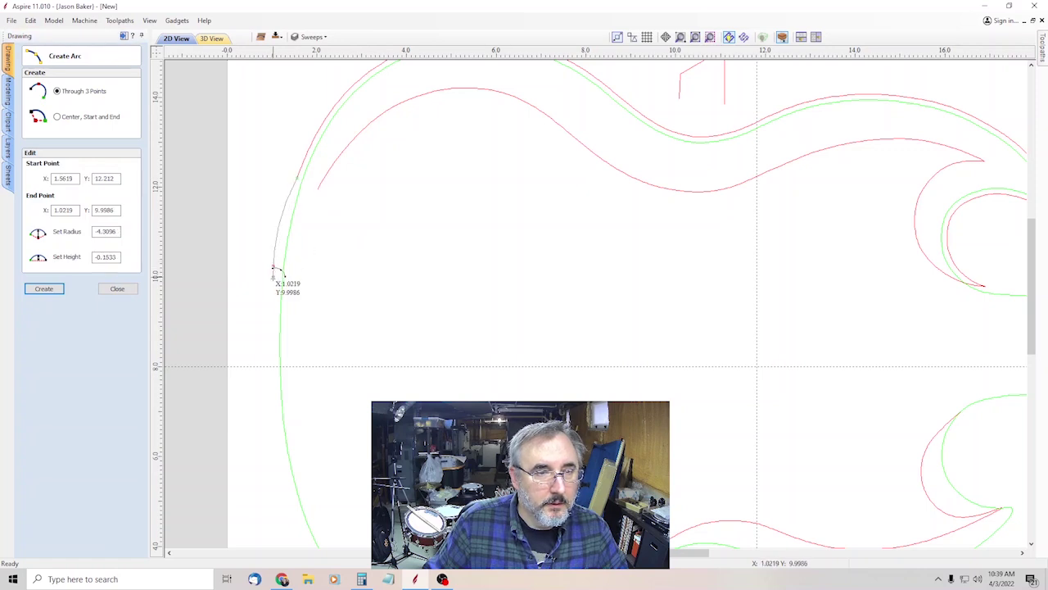
pyautogui.click(271, 366)
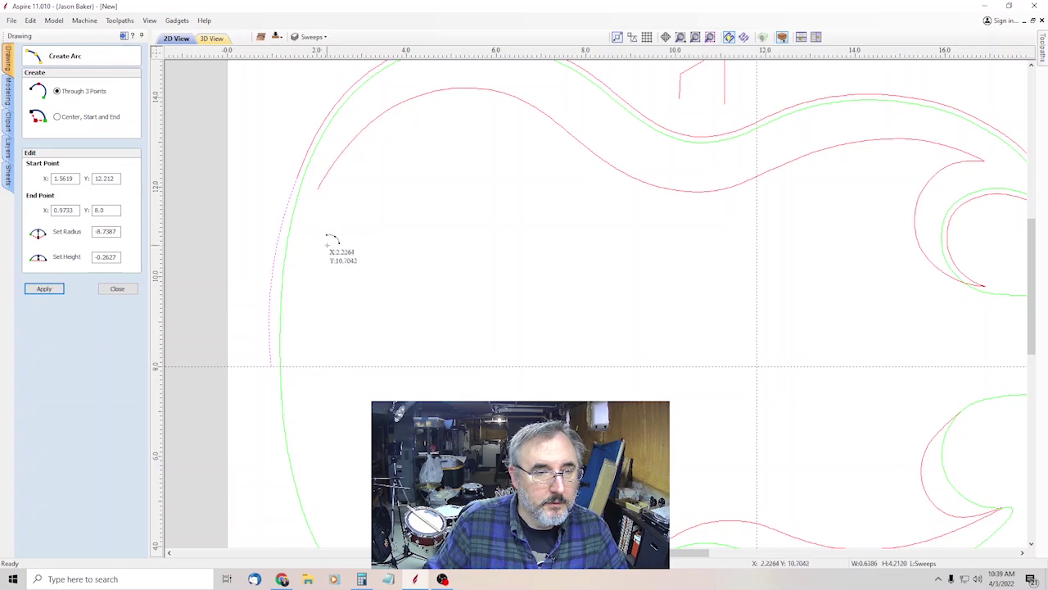
pyautogui.press('Escape')
# Step: Move the outer arc's middle node closer to the body outline and shift its end node about 0.07 inches inward along the guide
pyautogui.scroll(5, 276, 262)
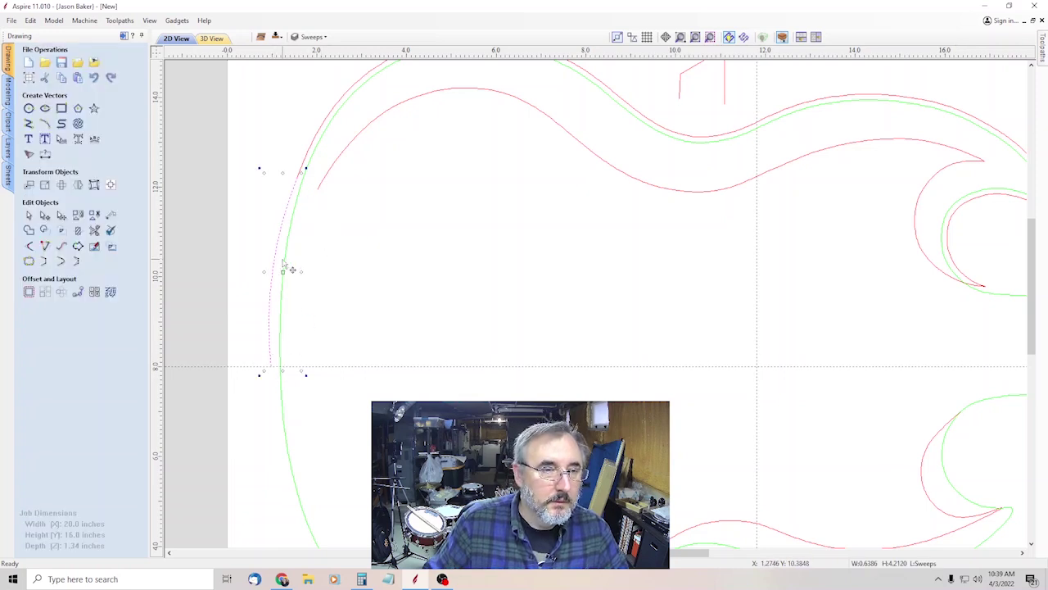
pyautogui.click(47, 216)
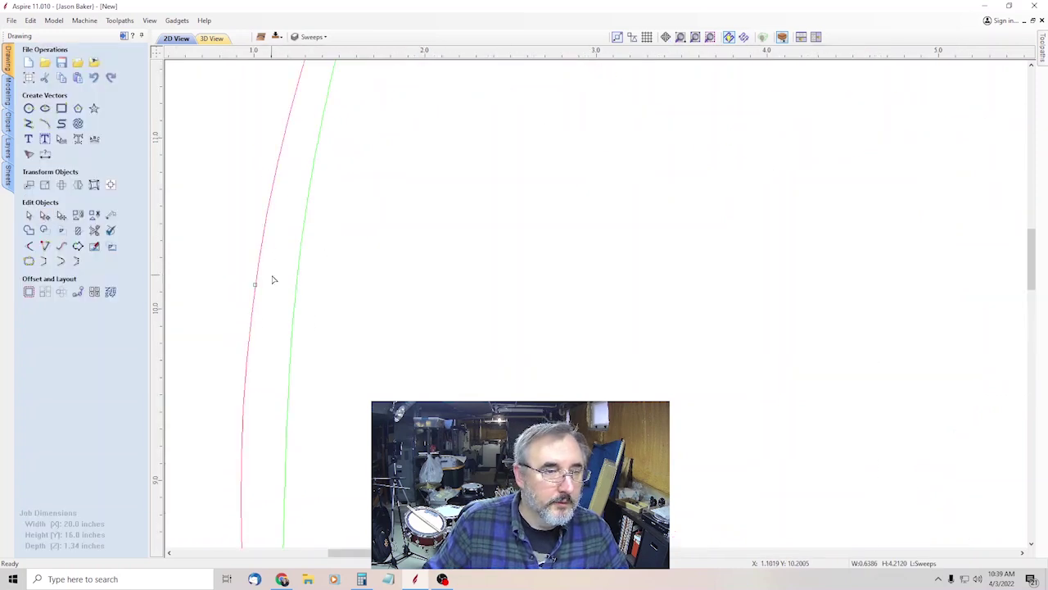
pyautogui.moveTo(254, 285); pyautogui.dragTo(271, 286)
pyautogui.scroll(-3, 327, 287)
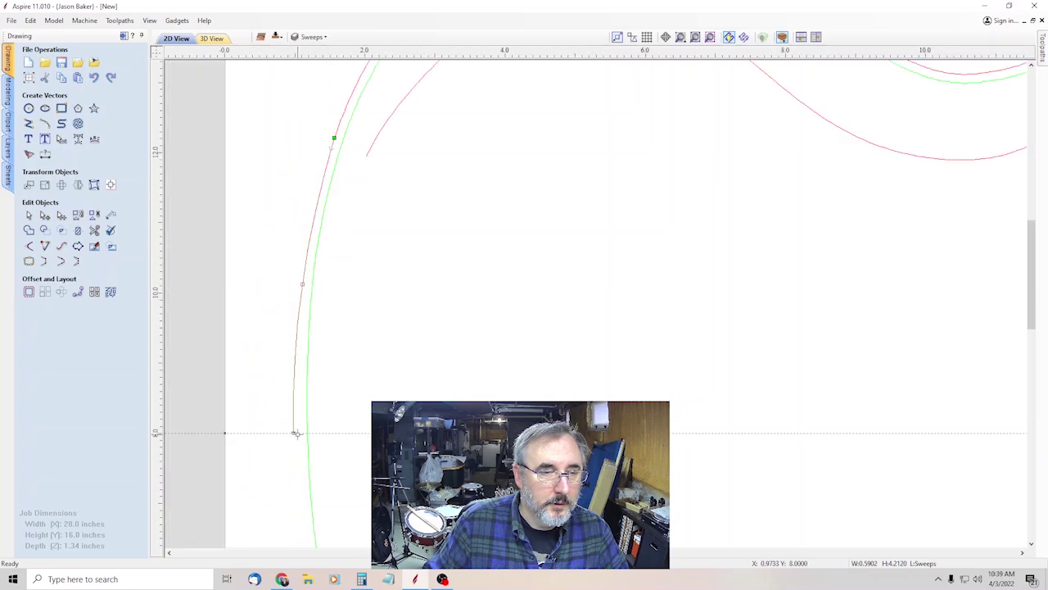
pyautogui.scroll(5, 296, 432)
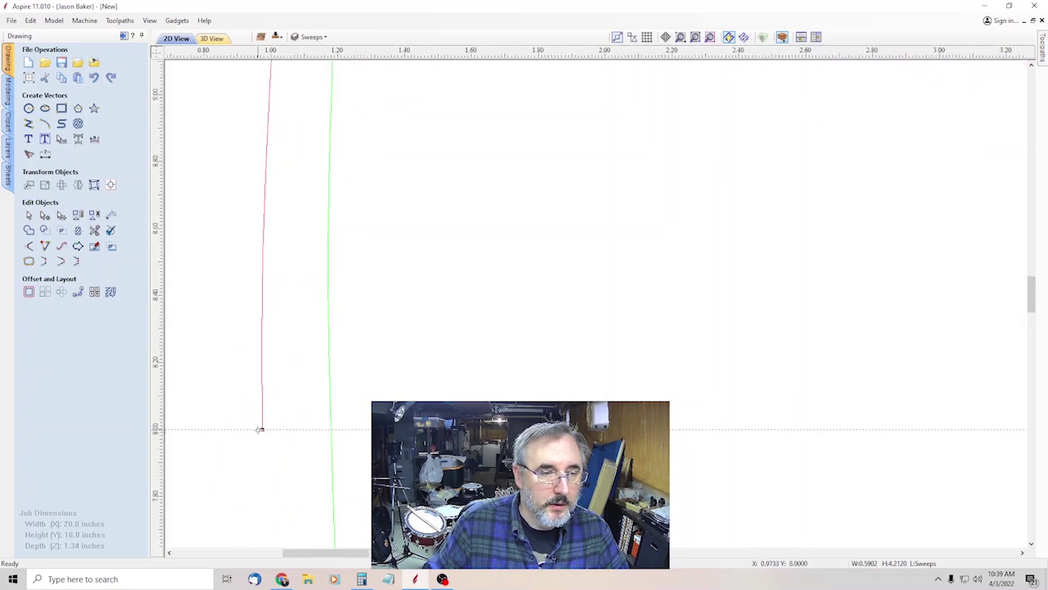
pyautogui.moveTo(263, 428); pyautogui.dragTo(284, 428)
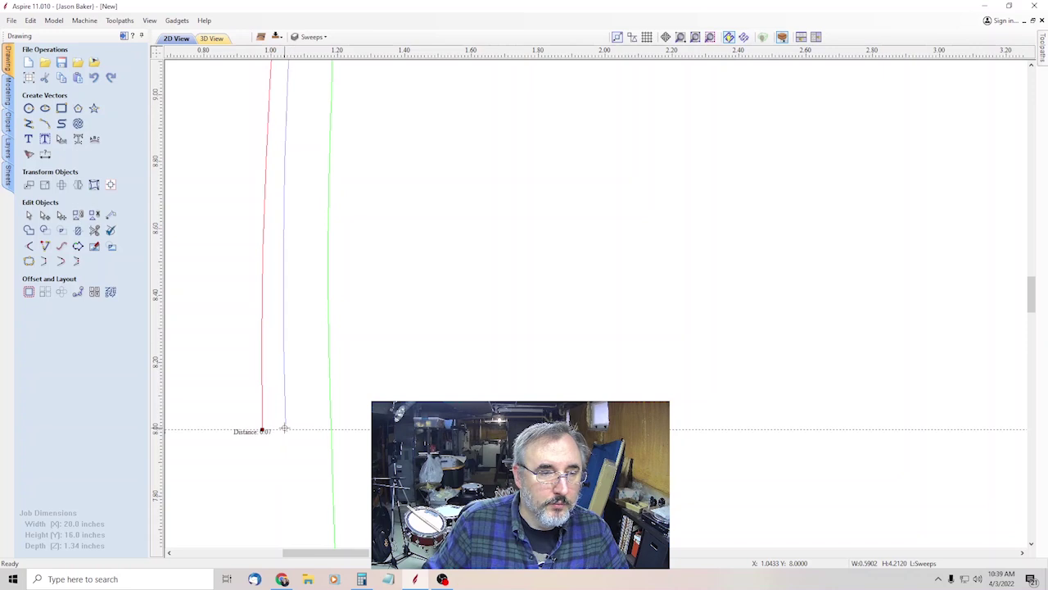
pyautogui.scroll(-3, 288, 312)
pyautogui.scroll(-4, 350, 134)
pyautogui.scroll(5, 352, 106)
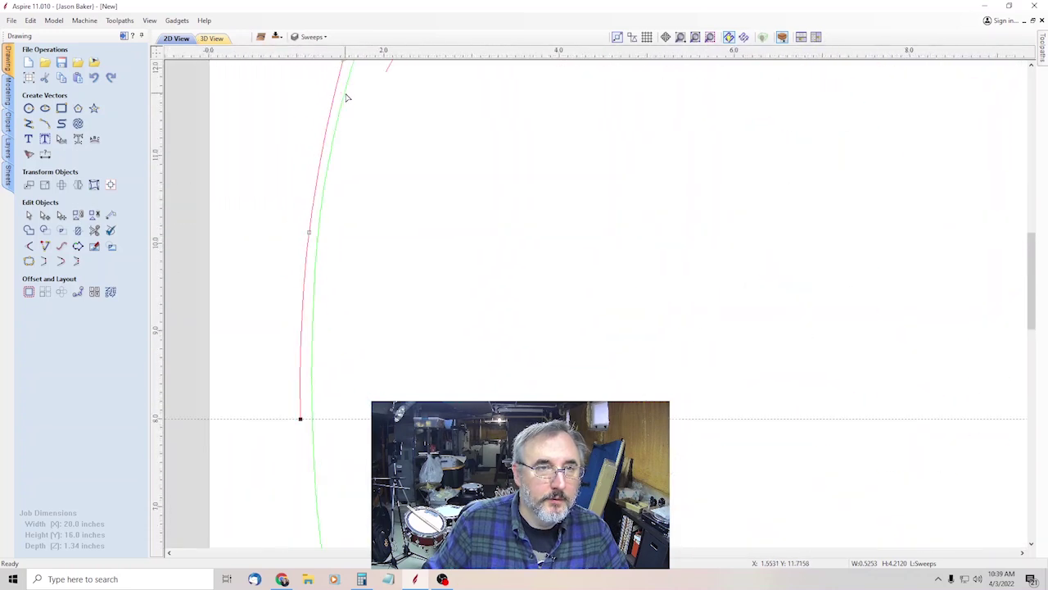
pyautogui.scroll(-3, 325, 199)
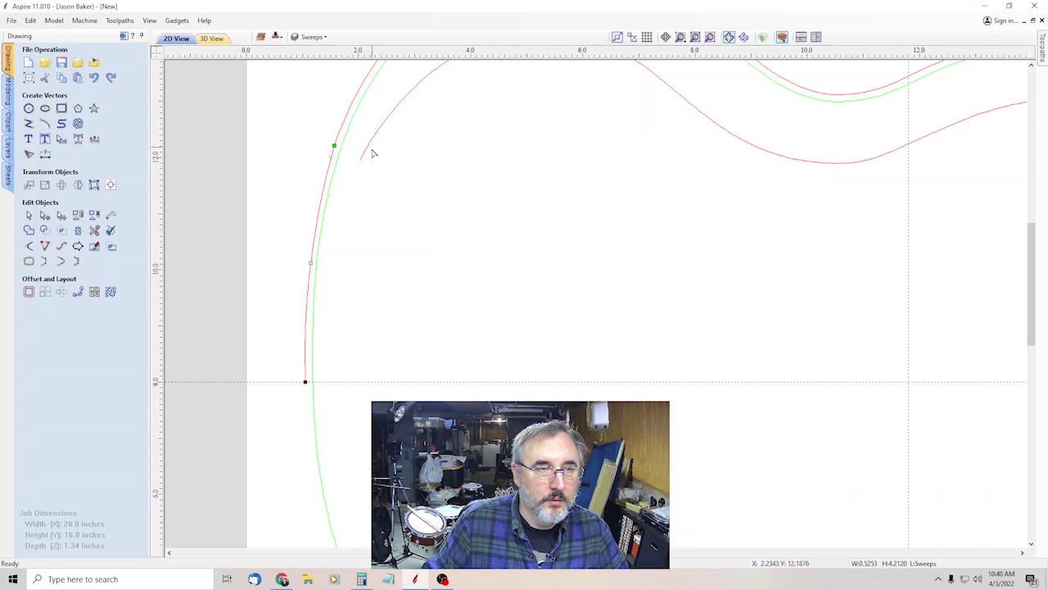
# Step: Join the adjusted arc to the outer rail so that they form a single vector
pyautogui.click(342, 167)
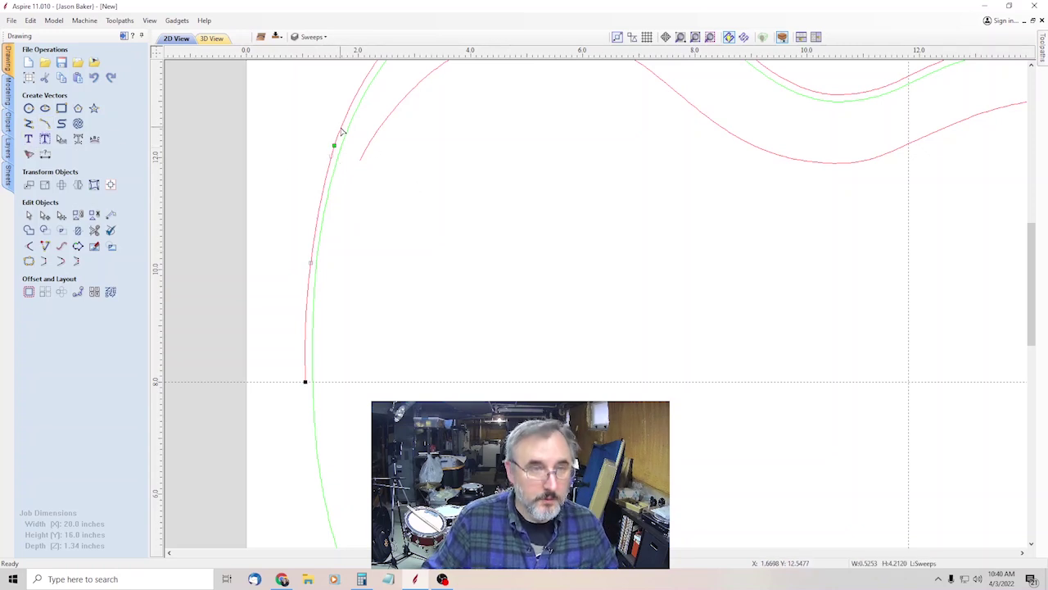
pyautogui.click(334, 144)
pyautogui.click(77, 260)
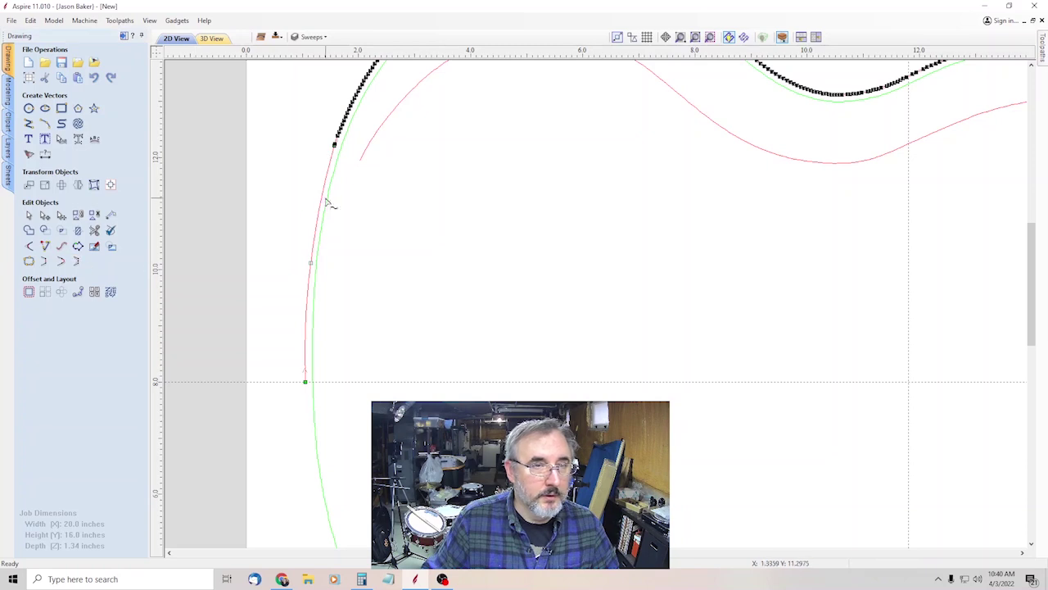
pyautogui.click(335, 174)
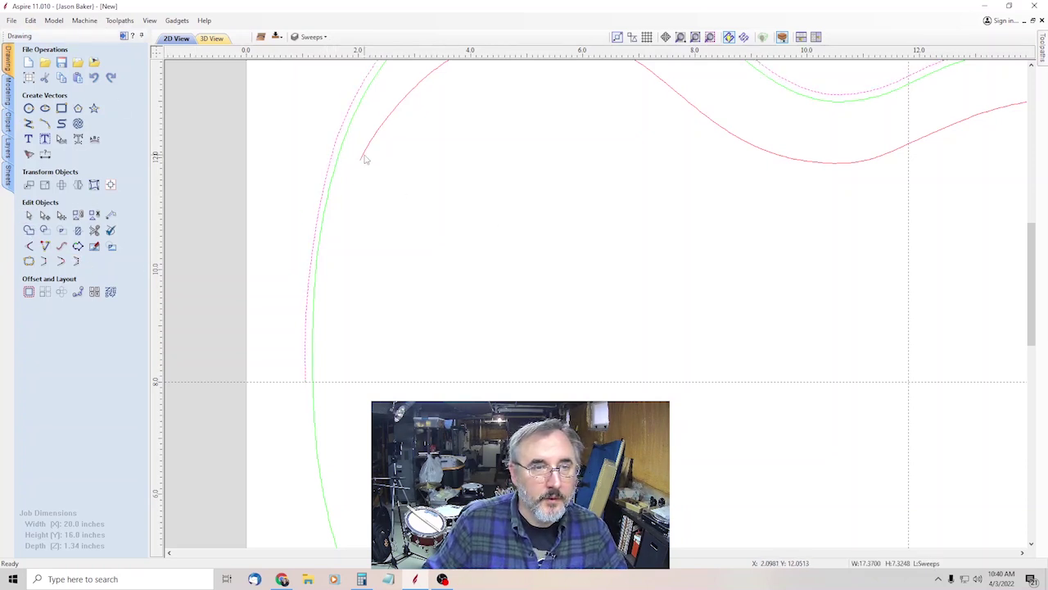
# Step: Draw a three-point arc from the inner rail's cut end at X 2.0229, Y 11.9558 to the outer rail's end on the Y 8.0 guide
pyautogui.click(365, 160)
pyautogui.click(46, 122)
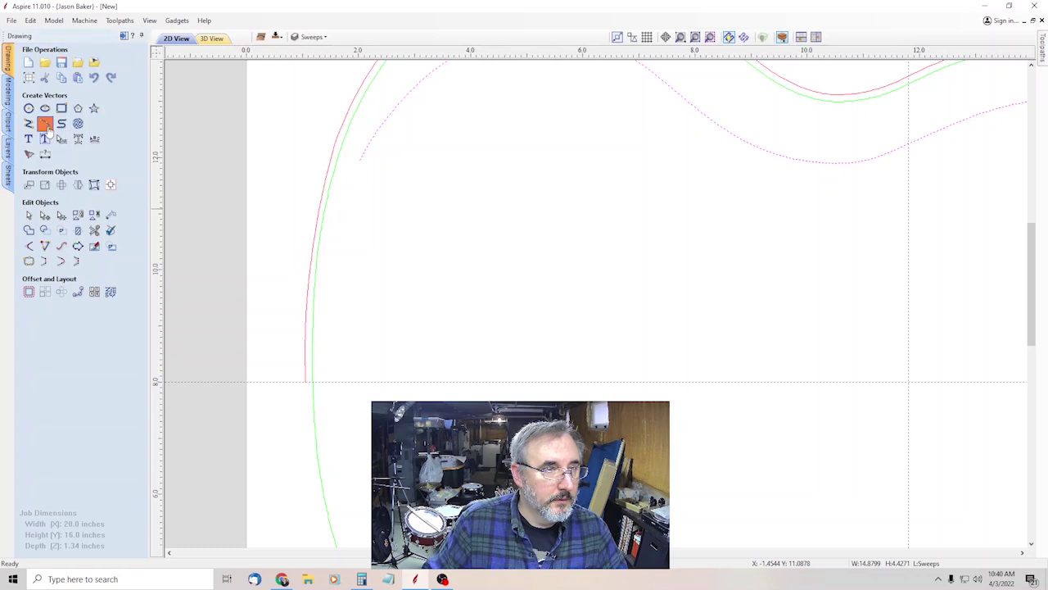
pyautogui.click(361, 161)
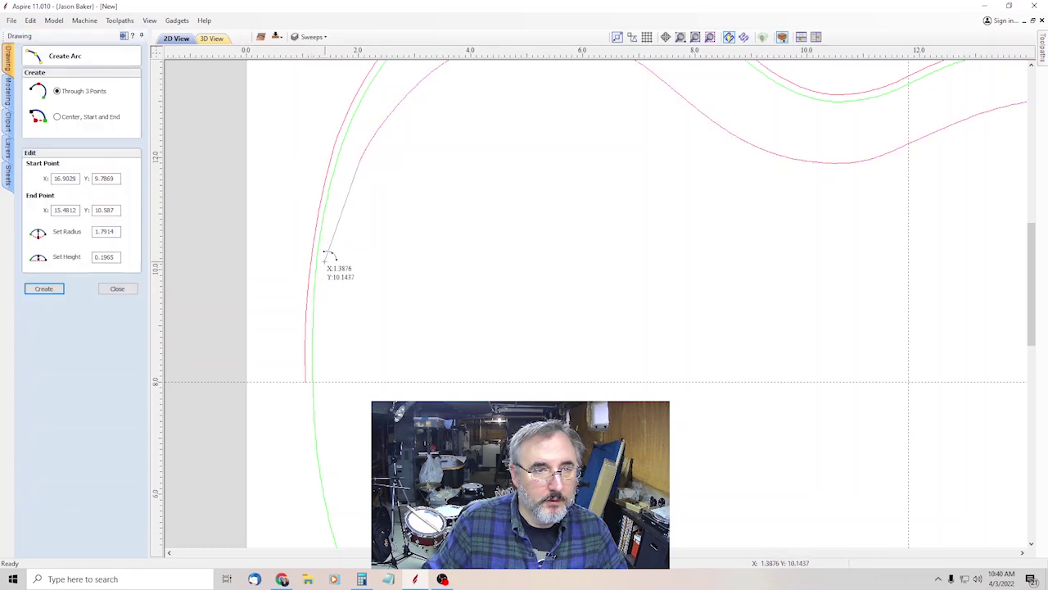
pyautogui.scroll(3, 309, 370)
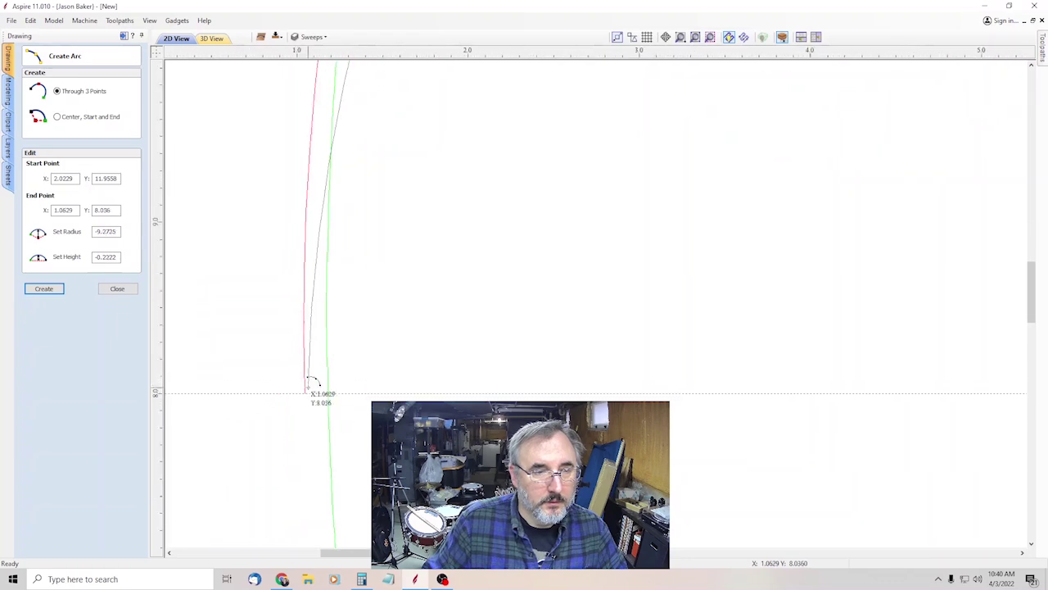
pyautogui.click(302, 399)
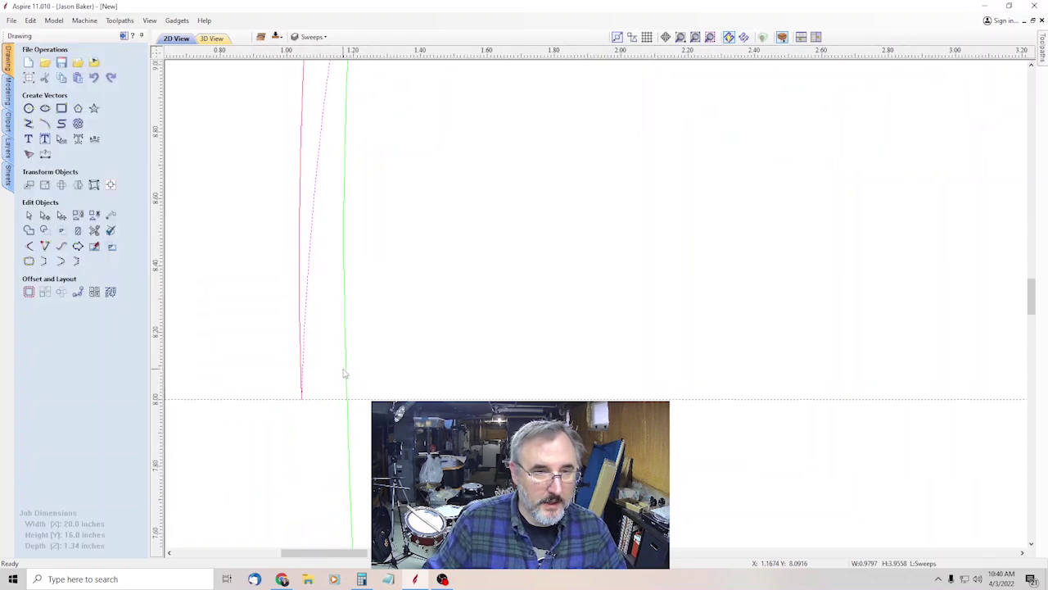
pyautogui.scroll(-5, 344, 369)
pyautogui.scroll(3, 551, 121)
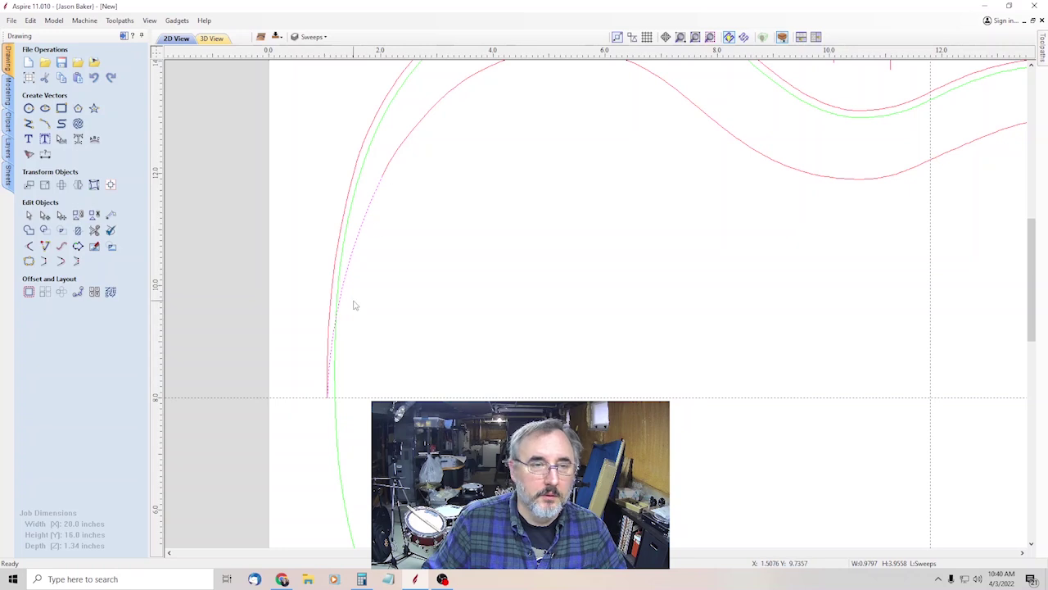
# Step: Join the new arc to the inner rail so that they form a single open vector
pyautogui.click(29, 215)
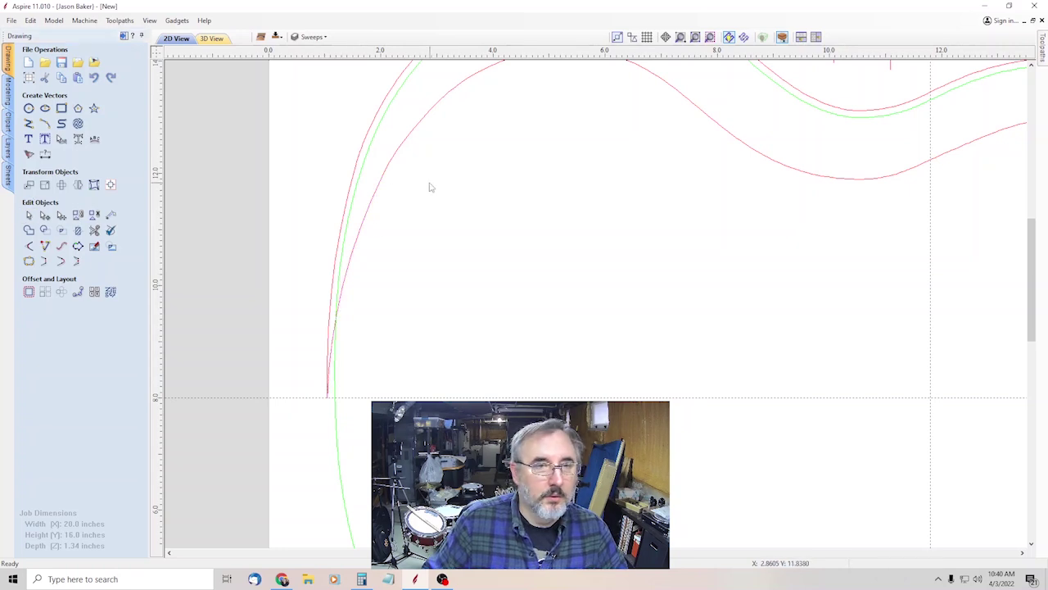
pyautogui.moveTo(429, 188); pyautogui.dragTo(383, 157)
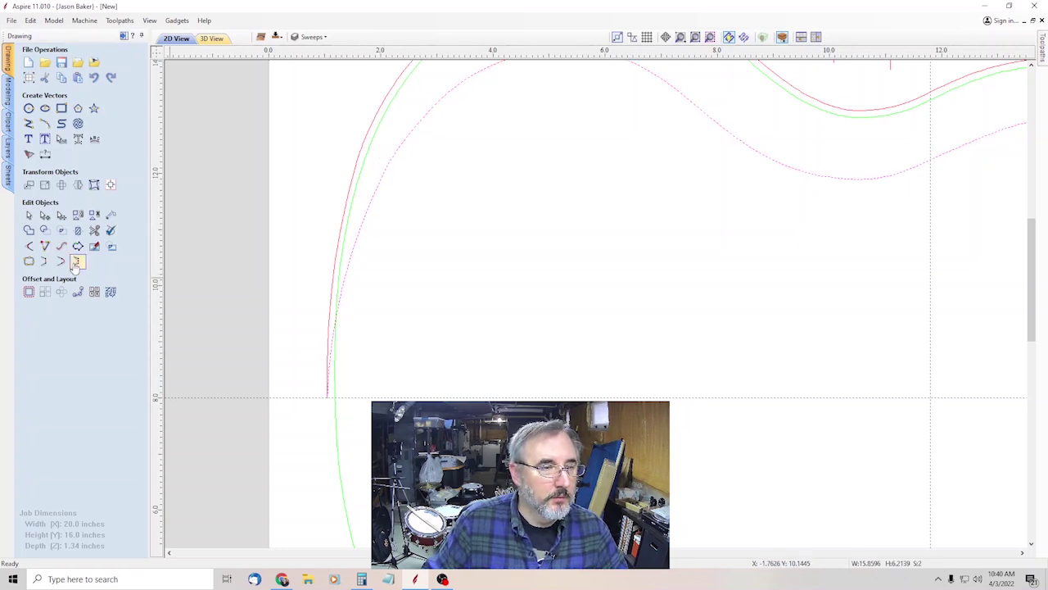
pyautogui.scroll(-3, 401, 344)
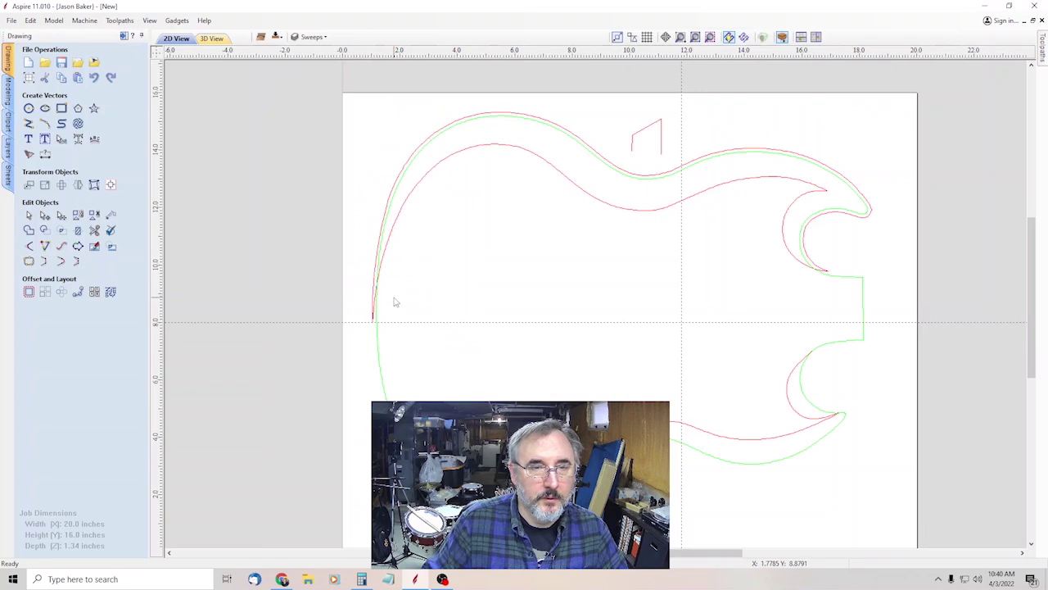
# Step: Examine both rails around the body, from their shared left end along the waist to the upper horn
pyautogui.scroll(4, 375, 324)
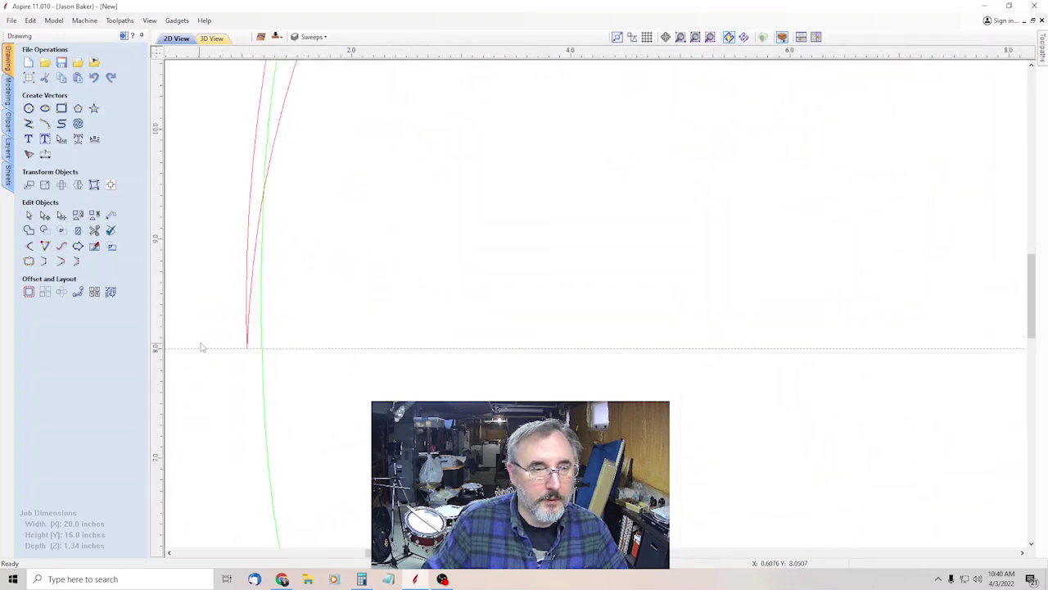
pyautogui.scroll(-4, 450, 318)
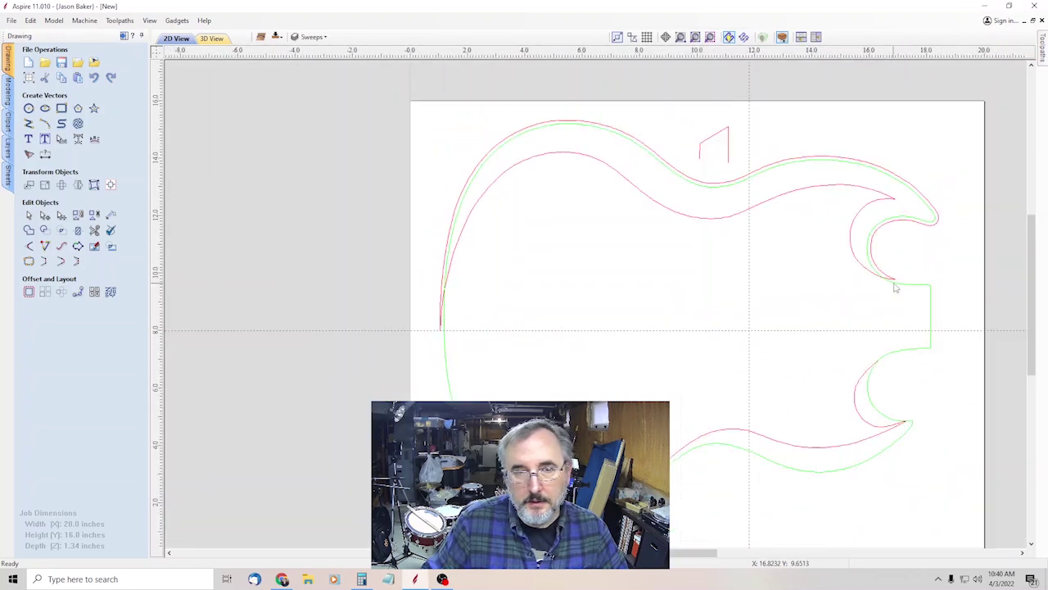
pyautogui.scroll(3, 895, 286)
pyautogui.scroll(-2, 895, 286)
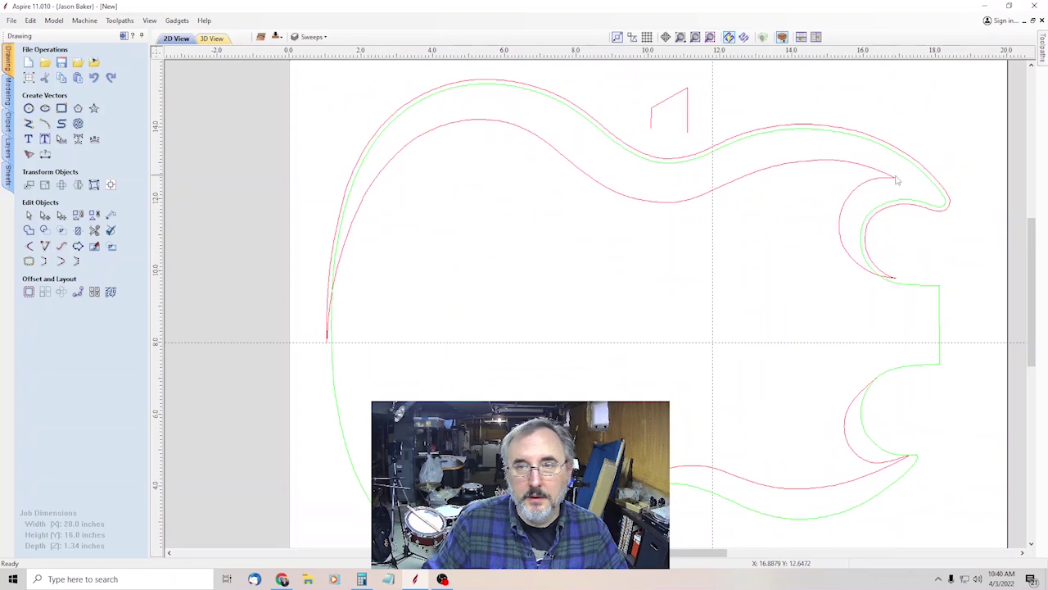
pyautogui.scroll(3, 906, 174)
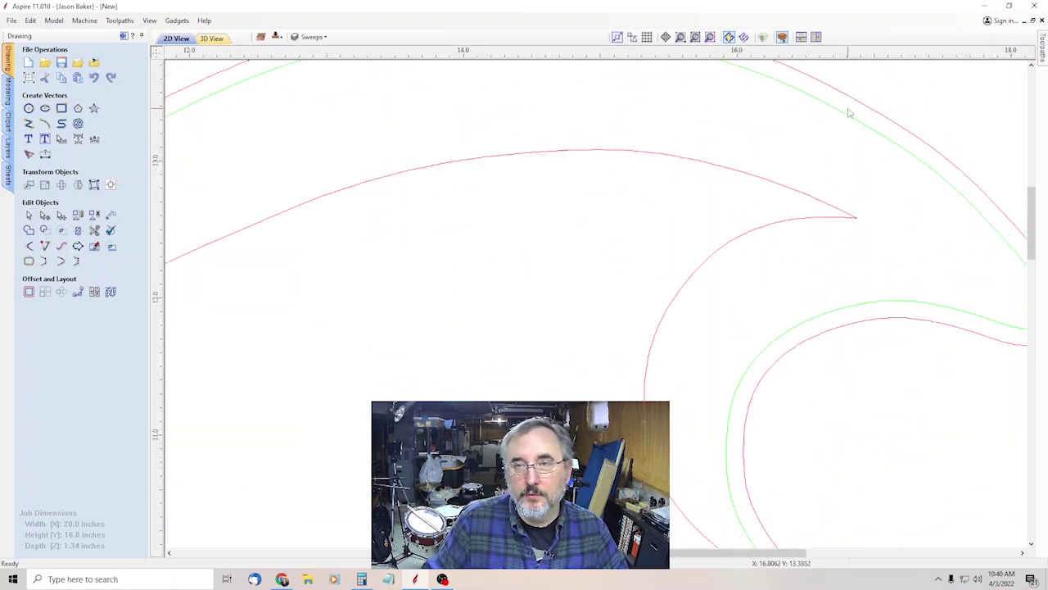
pyautogui.scroll(-3, 849, 113)
pyautogui.scroll(3, 646, 89)
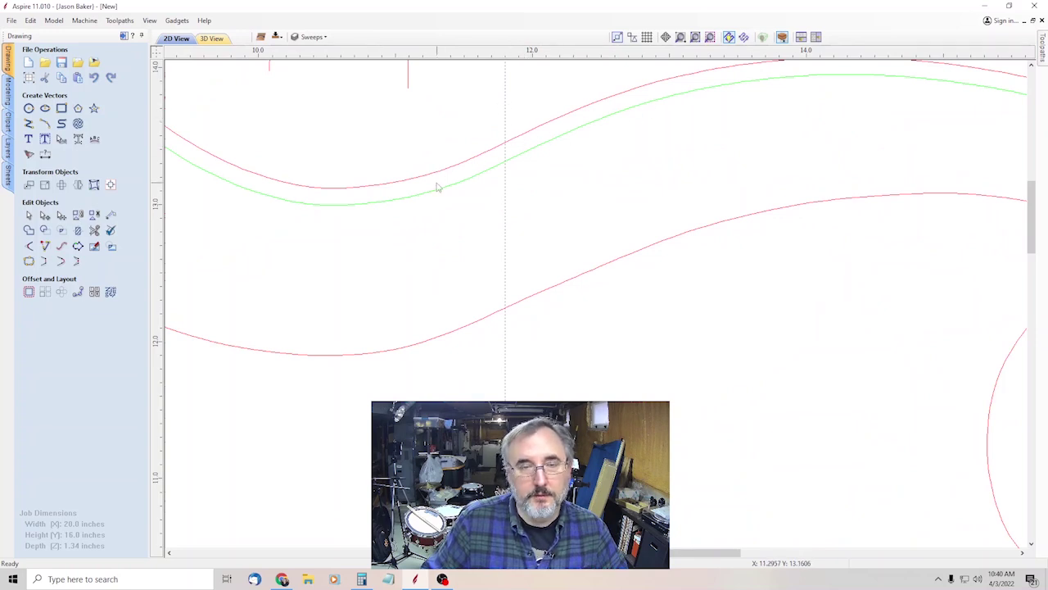
pyautogui.scroll(-5, 438, 187)
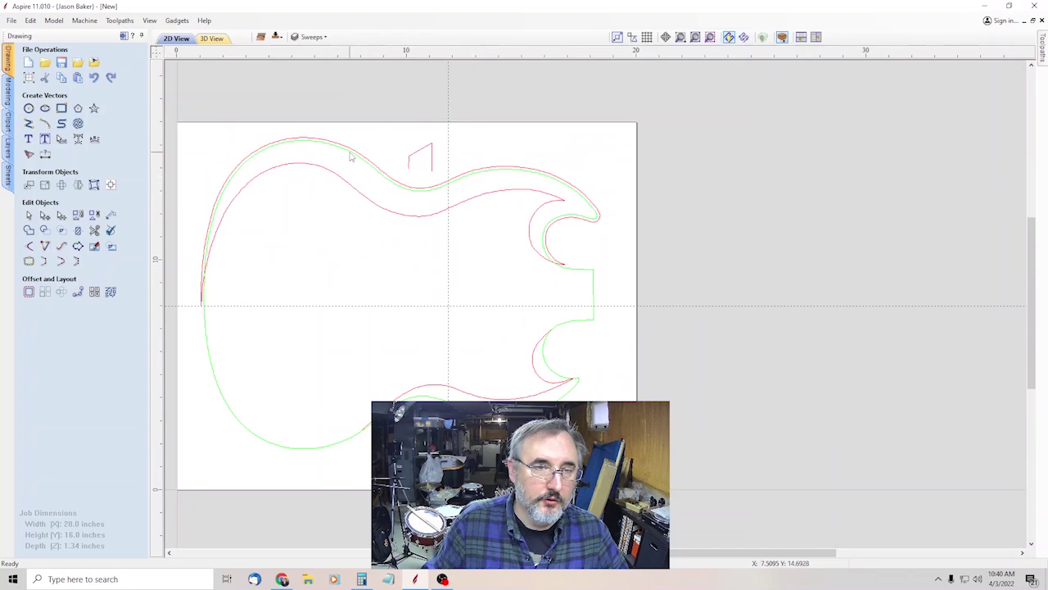
pyautogui.scroll(3, 352, 155)
pyautogui.scroll(-3, 500, 234)
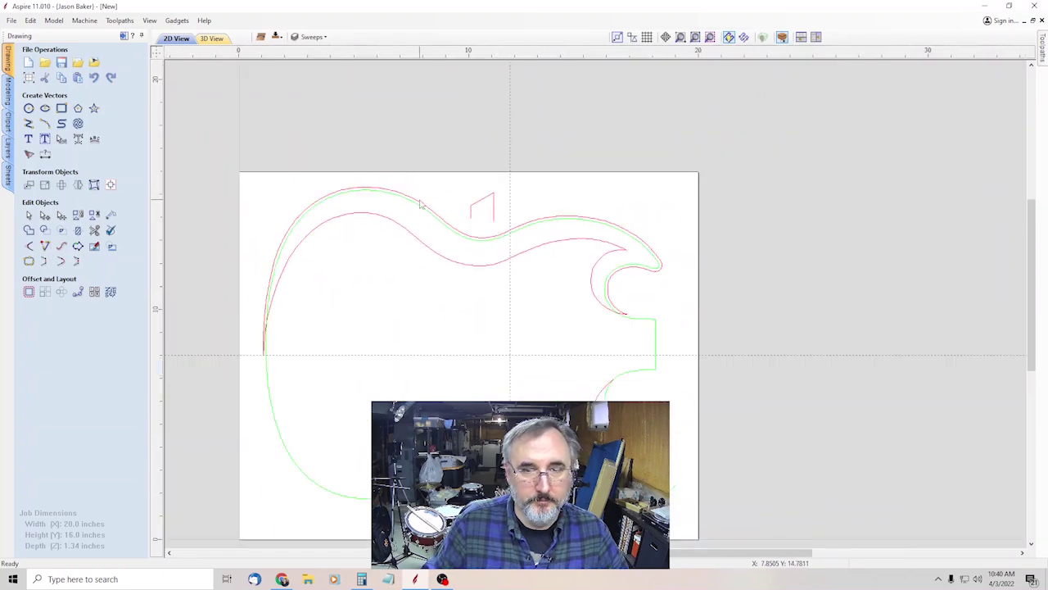
# Step: Place horizontal guides at Y 14.0 and about Y 15.35 across the sweep profile
pyautogui.scroll(1, 420, 205)
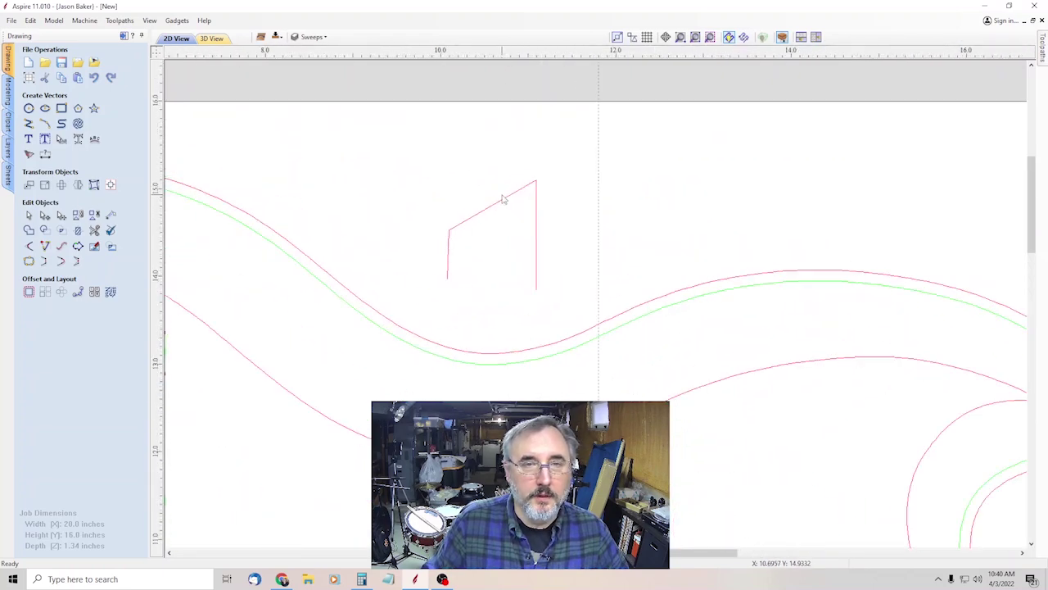
pyautogui.moveTo(492, 52); pyautogui.dragTo(502, 276)
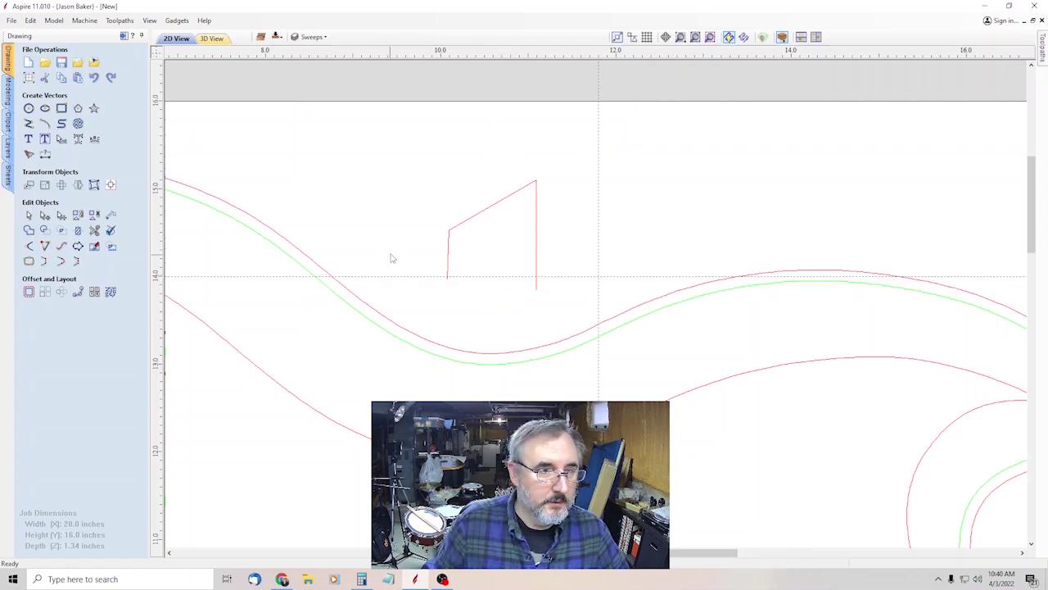
pyautogui.moveTo(254, 62); pyautogui.dragTo(236, 158)
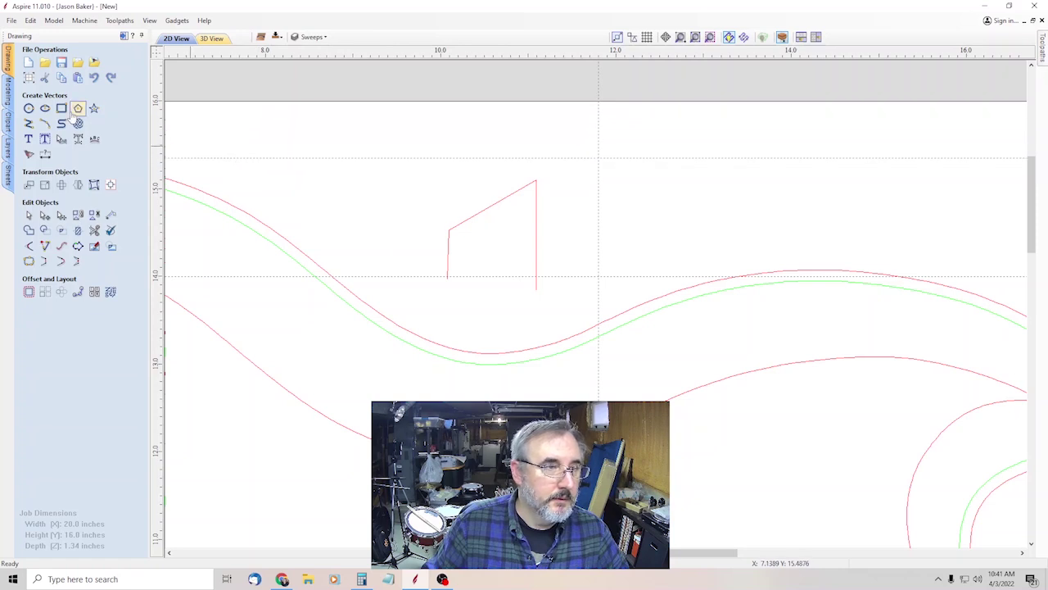
# Step: Draw a 0.11 by 1.15 inch rectangle beside the profile, rest it on the Y 14.0 guide and stretch it up to the upper guide
pyautogui.click(61, 108)
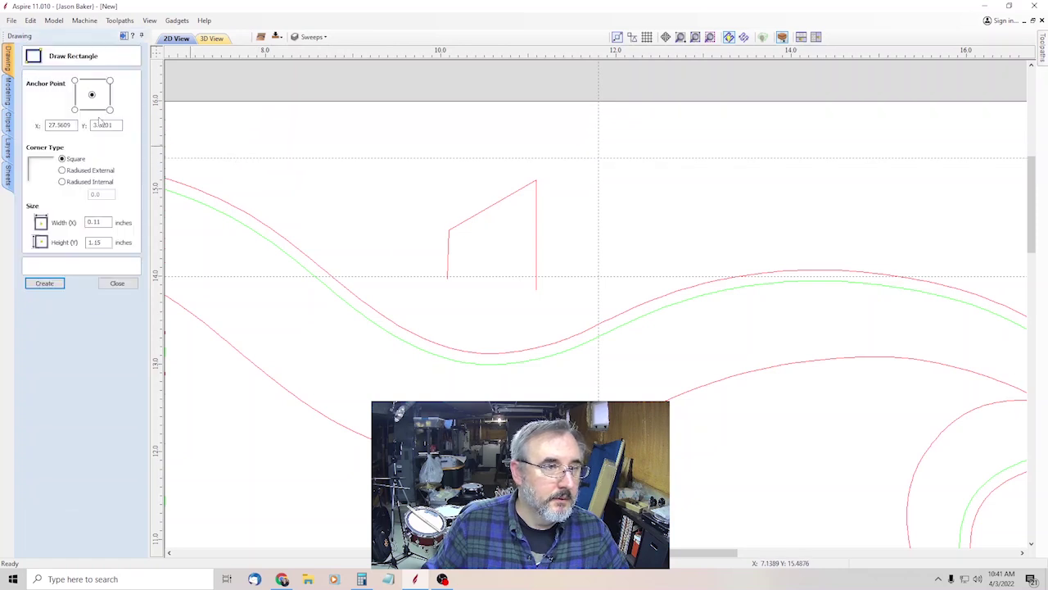
pyautogui.click(579, 277)
pyautogui.click(118, 282)
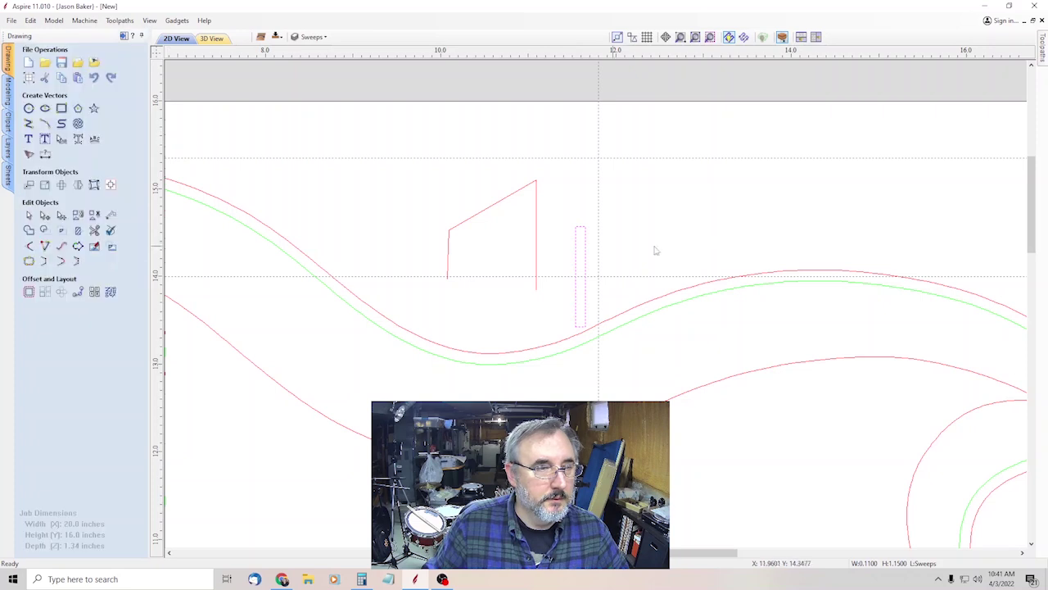
pyautogui.moveTo(585, 252); pyautogui.dragTo(567, 172)
pyautogui.scroll(3, 713, 204)
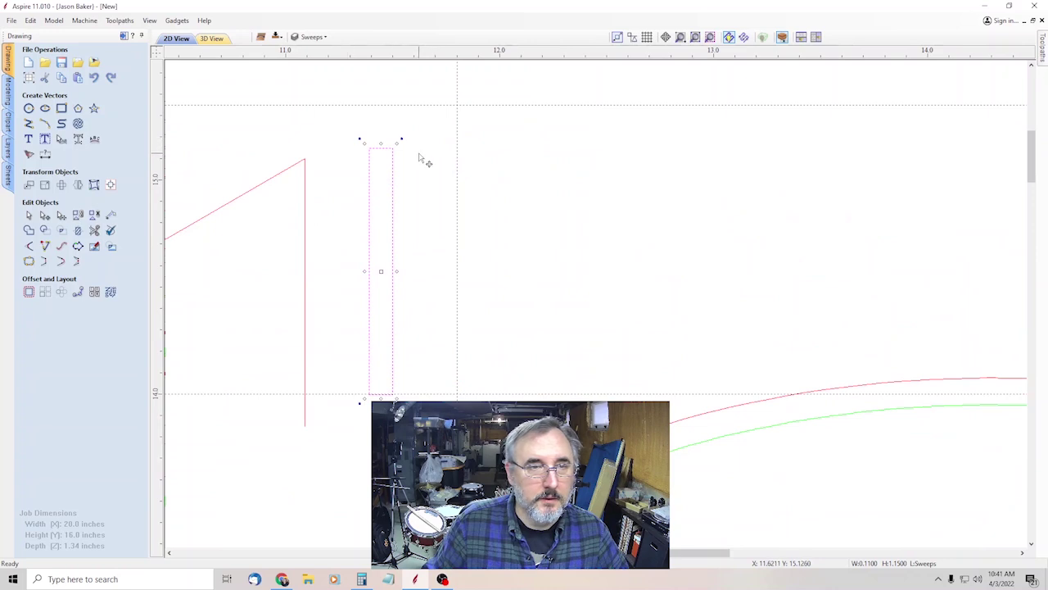
pyautogui.moveTo(381, 143); pyautogui.dragTo(381, 108)
pyautogui.scroll(-4, 426, 138)
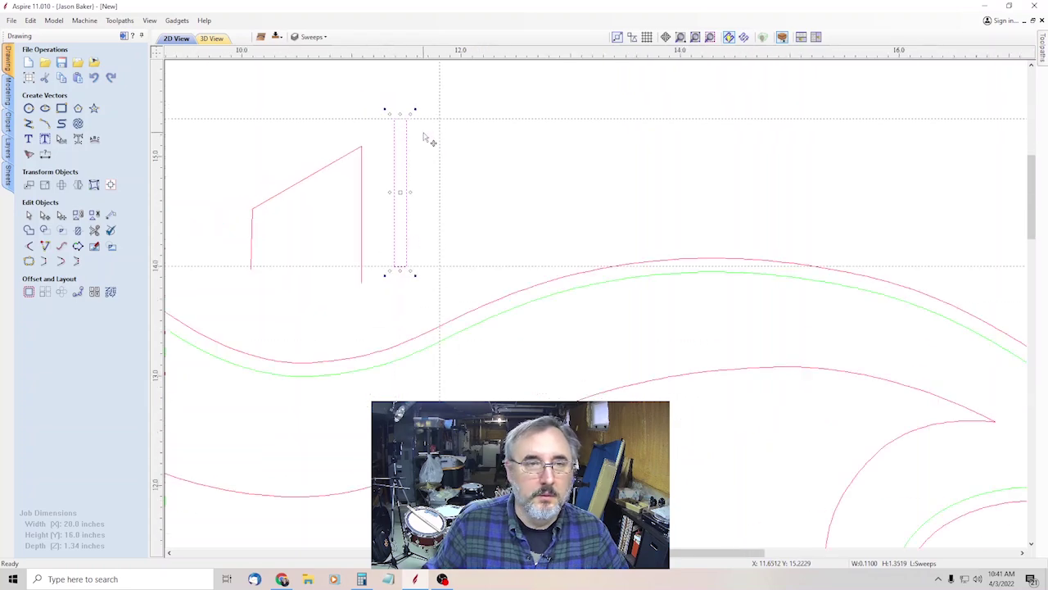
pyautogui.scroll(4, 385, 113)
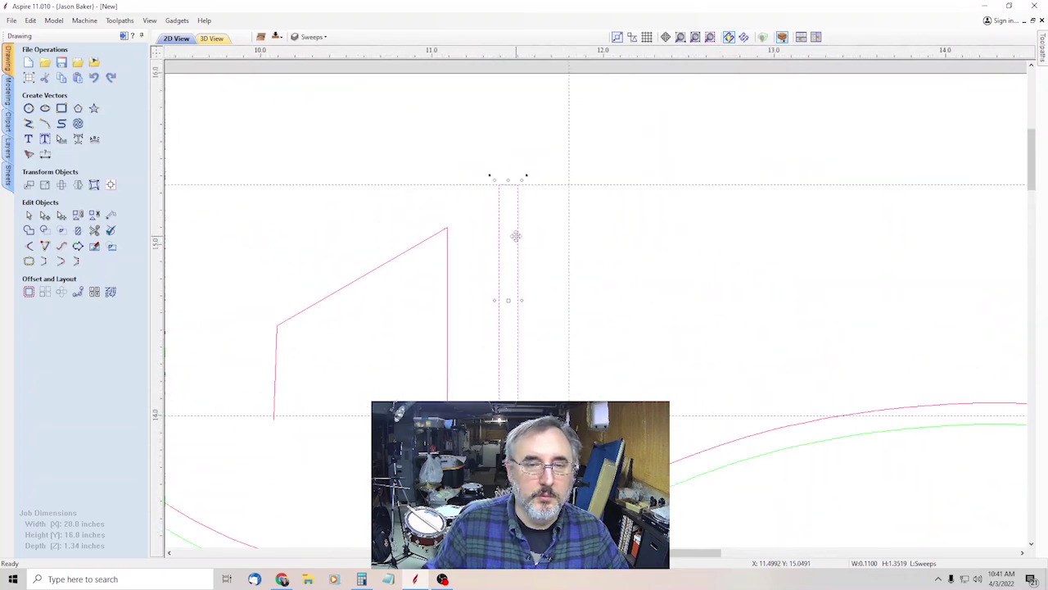
# Step: Move the sweep profile up until its top corner sits on the upper guide, and delete the reference rectangle
pyautogui.scroll(1, 499, 292)
pyautogui.click(467, 313)
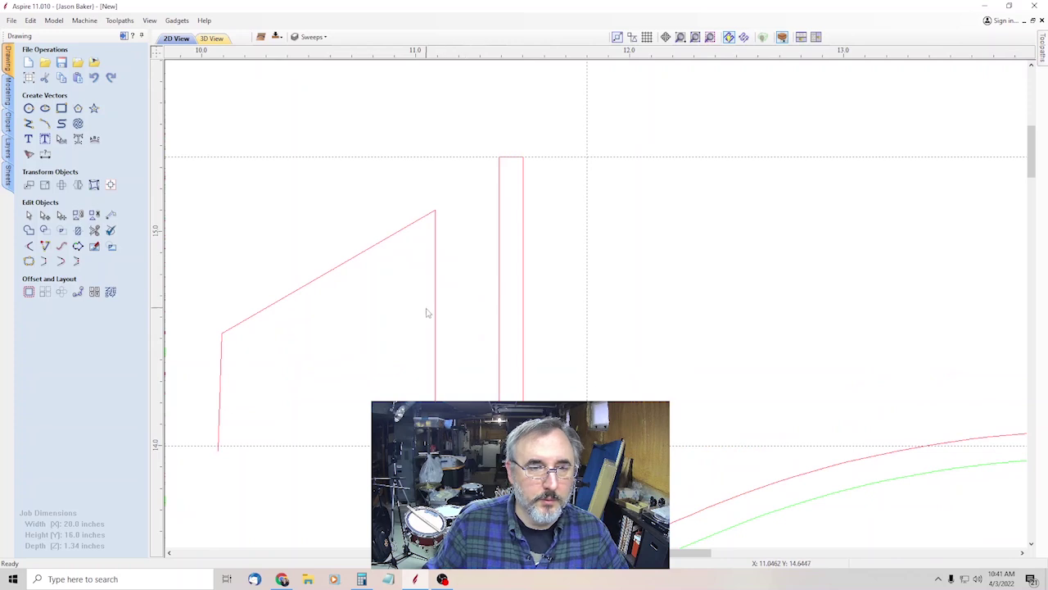
pyautogui.click(435, 315)
pyautogui.moveTo(437, 316); pyautogui.dragTo(442, 255)
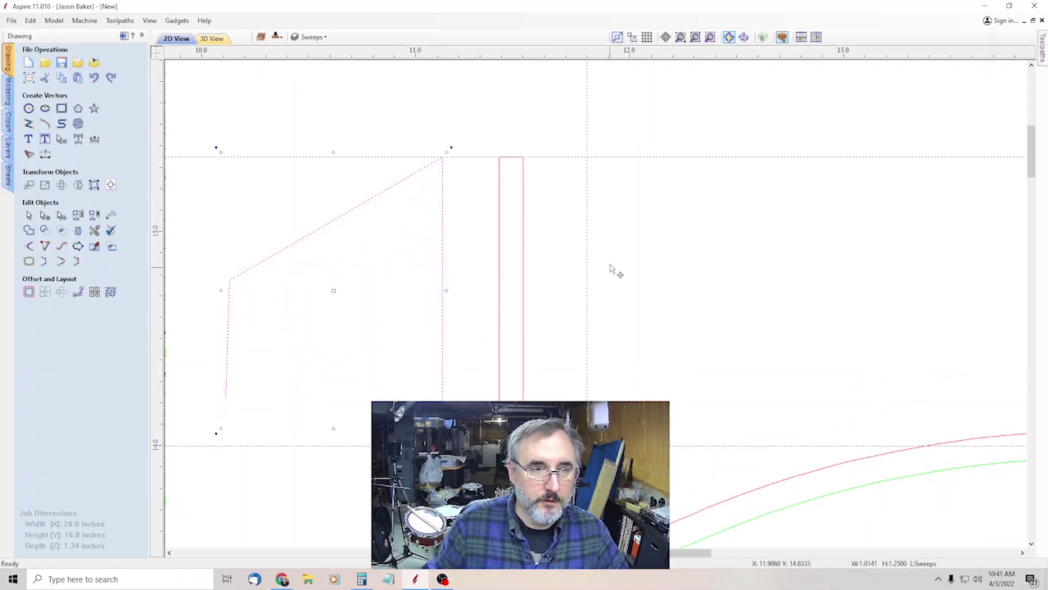
pyautogui.click(526, 264)
pyautogui.press('Delete')
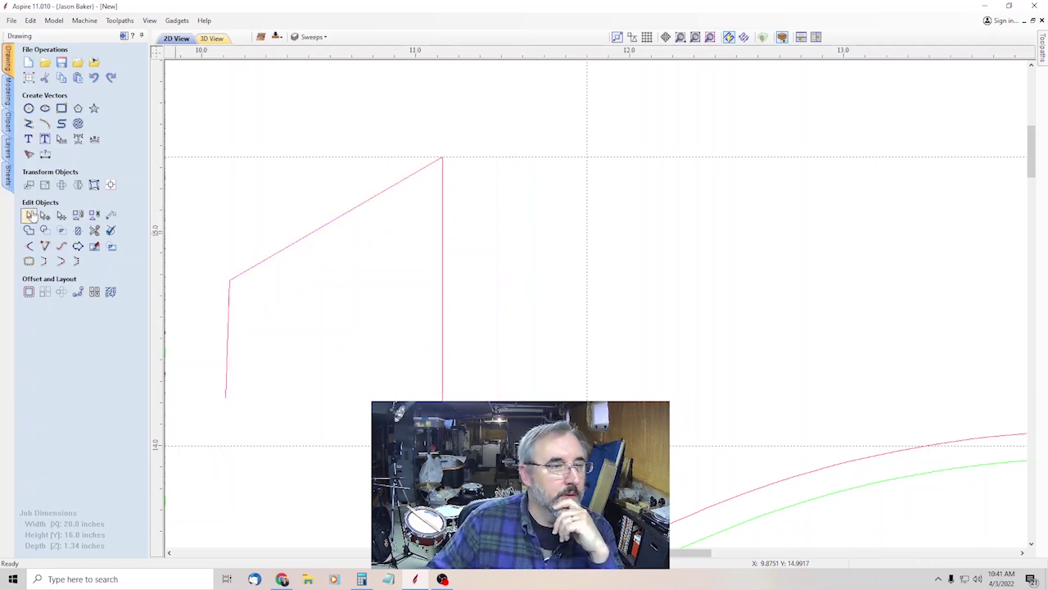
# Step: Lower the corner node at the top of the profile's short left side to about Y 14.7
pyautogui.click(232, 287)
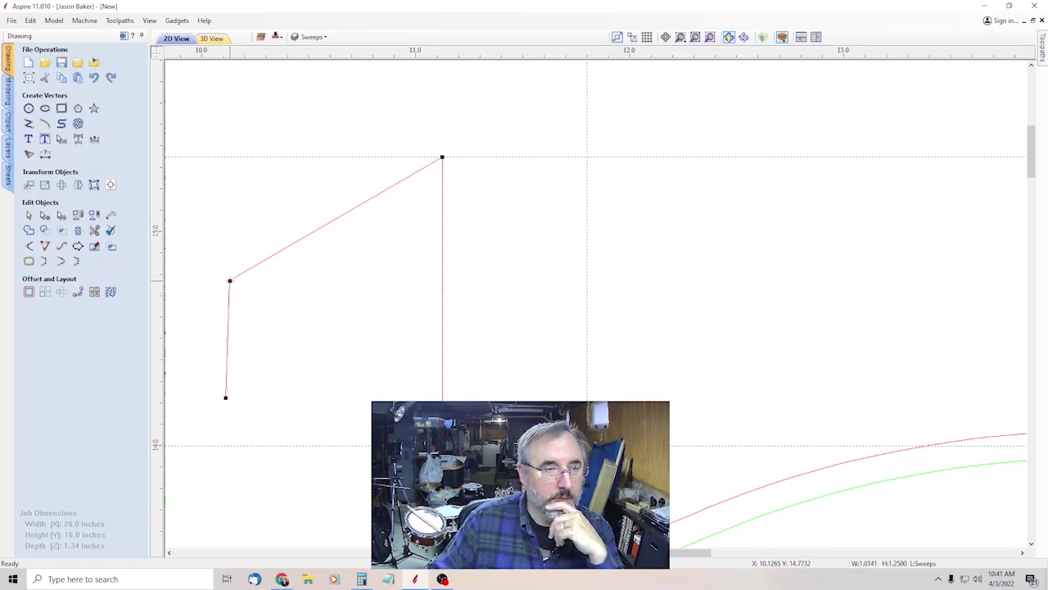
pyautogui.click(230, 281)
pyautogui.press('Down')
pyautogui.press('Down')
pyautogui.press('Down')
pyautogui.press('Down')
pyautogui.press('Down')
pyautogui.press('Down')
pyautogui.press('Down')
pyautogui.press('Down')
pyautogui.press('Down')
pyautogui.press('Down')
pyautogui.press('Down')
pyautogui.press('Down')
pyautogui.press('Down')
pyautogui.press('Down')
pyautogui.press('Down')
pyautogui.press('Down')
pyautogui.press('Down')
pyautogui.press('Down')
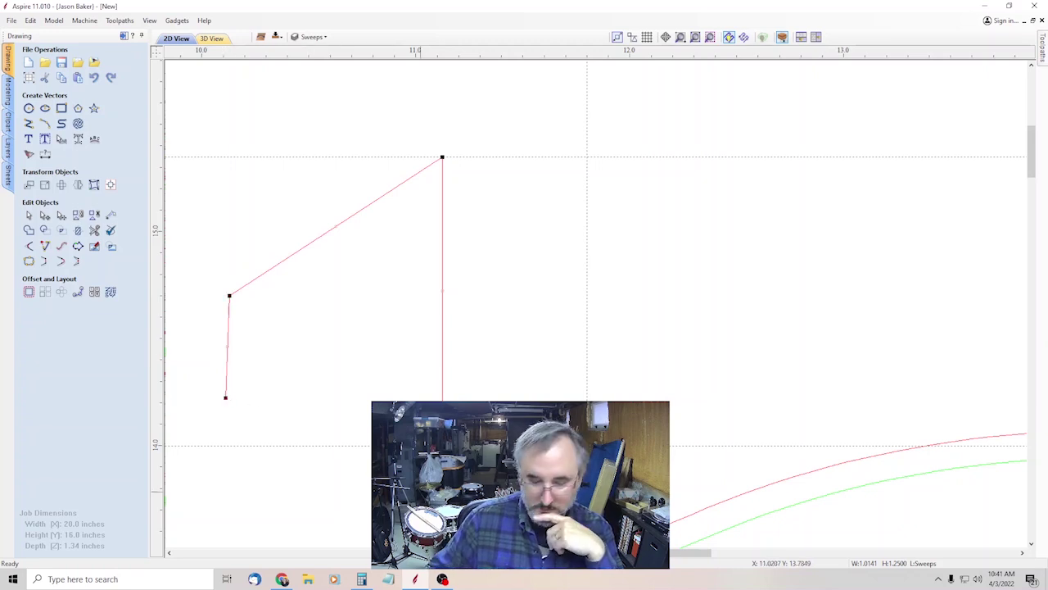
# Step: Shift the profile's left end node onto the Y 14.0 guide, vertically below the left corner node
pyautogui.press('Right')
pyautogui.press('Right')
pyautogui.press('Right')
pyautogui.press('Right')
pyautogui.press('Right')
pyautogui.press('Right')
pyautogui.press('Right')
pyautogui.press('Right')
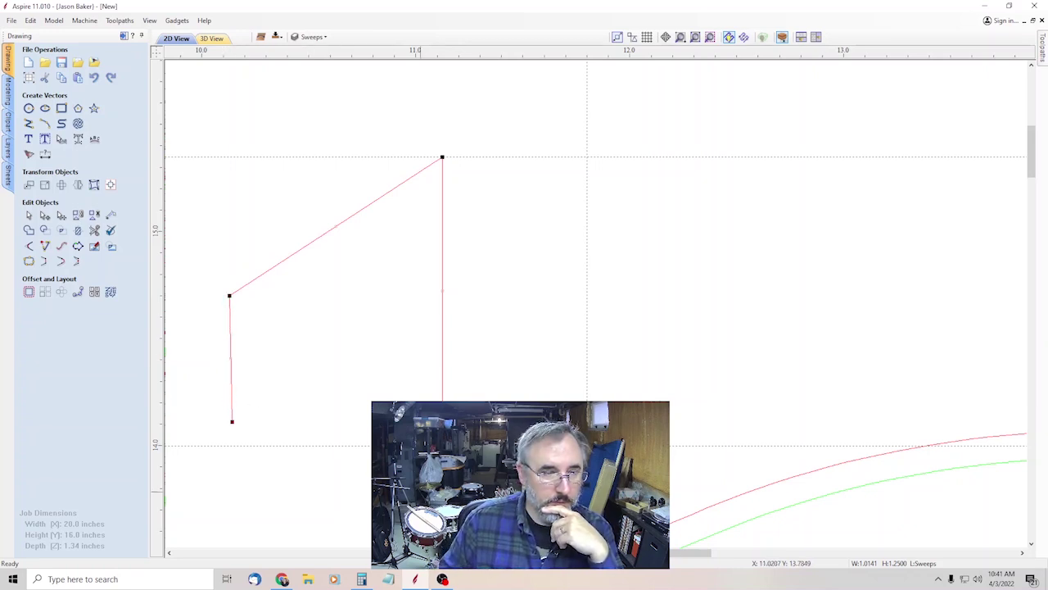
pyautogui.press('Left')
pyautogui.press('Left')
pyautogui.press('Left')
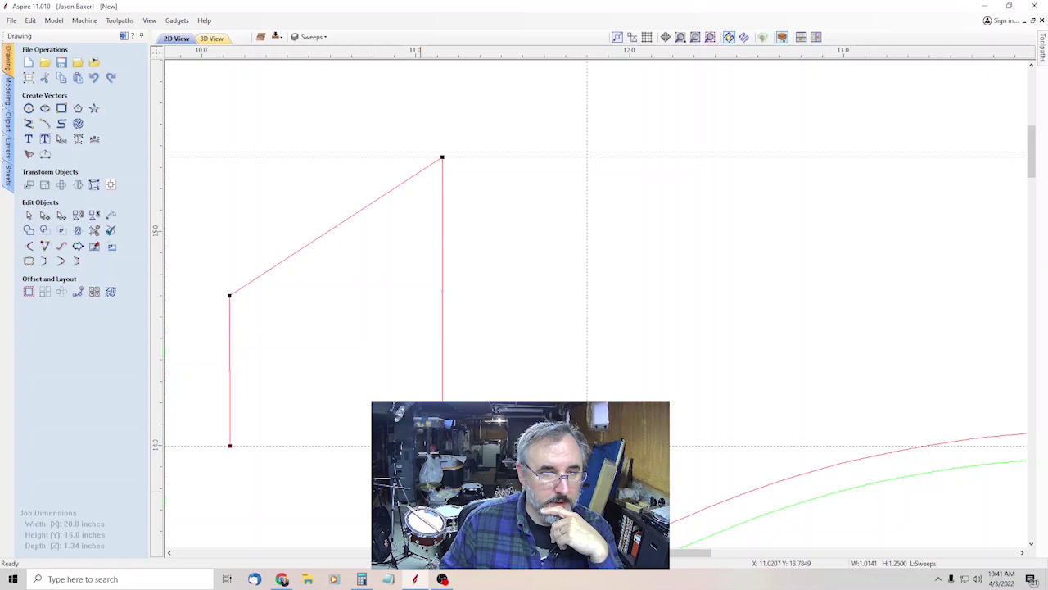
pyautogui.scroll(5, 197, 473)
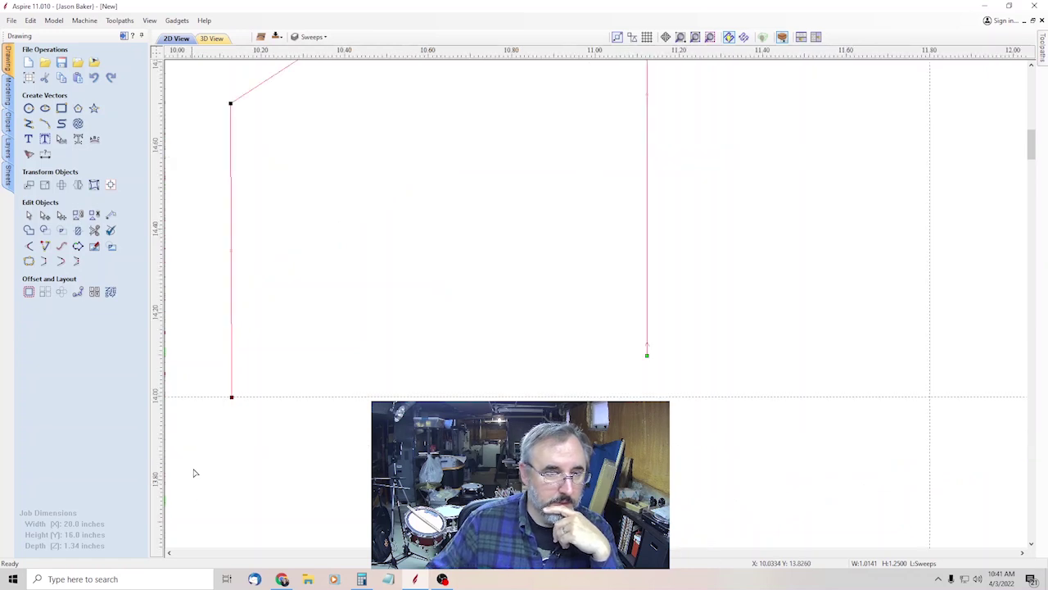
pyautogui.press('Left')
pyautogui.press('Left')
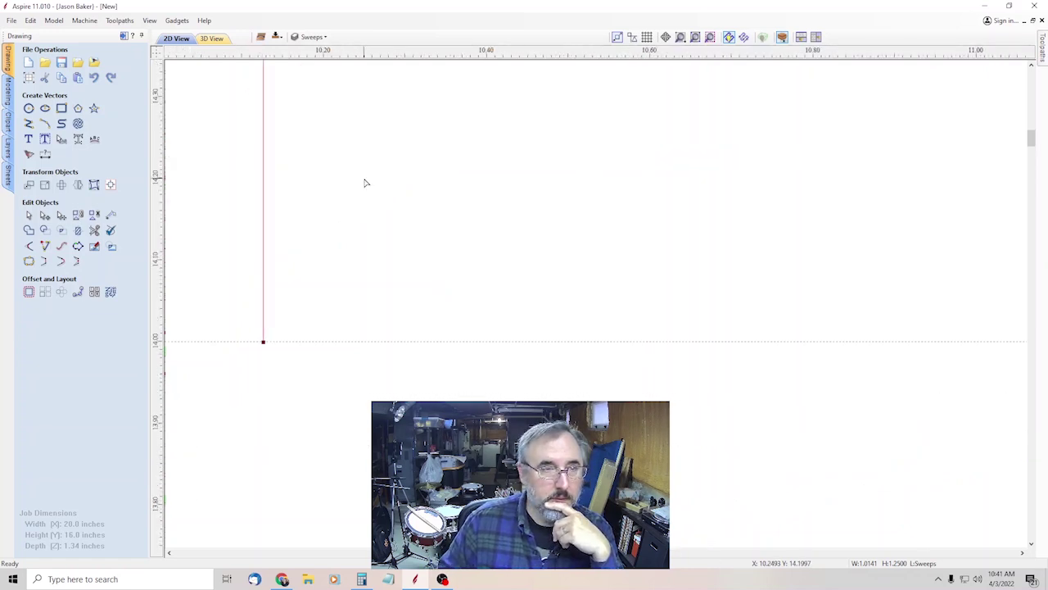
# Step: Move the profile's right end node up onto the upper guide at about X 11.32, turning the long vertical side into a short top segment
pyautogui.scroll(-5, 367, 213)
pyautogui.scroll(2, 505, 201)
pyautogui.scroll(-2, 564, 112)
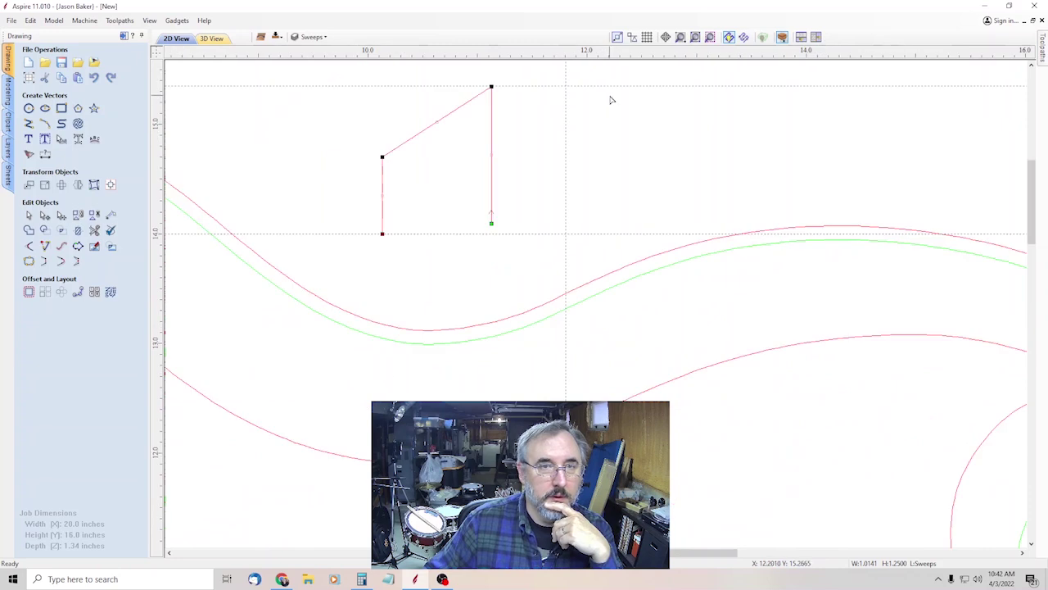
pyautogui.scroll(2, 610, 100)
pyautogui.click(424, 295)
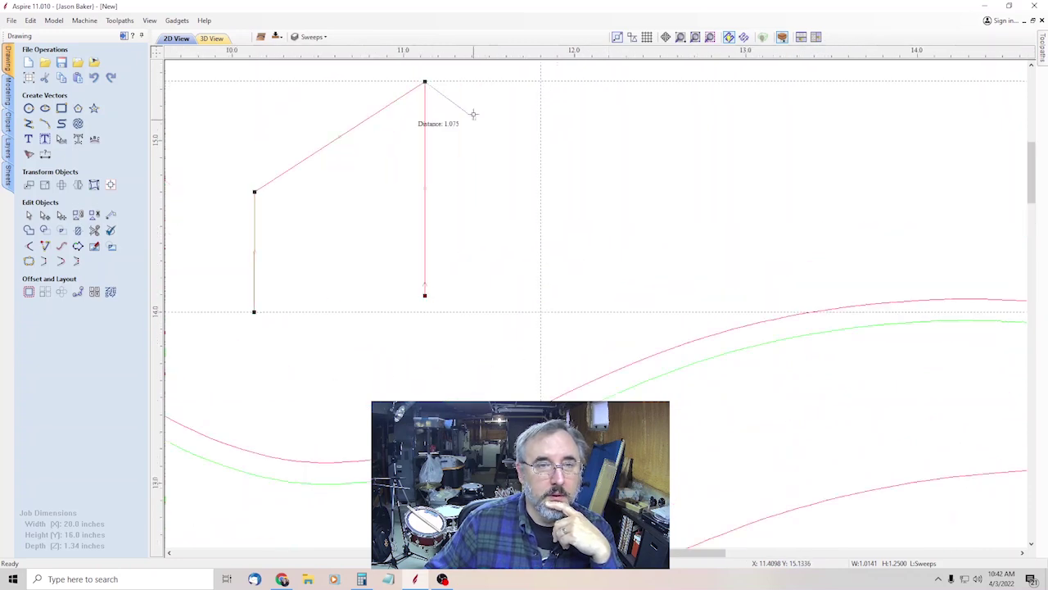
pyautogui.click(458, 84)
pyautogui.scroll(5, 426, 90)
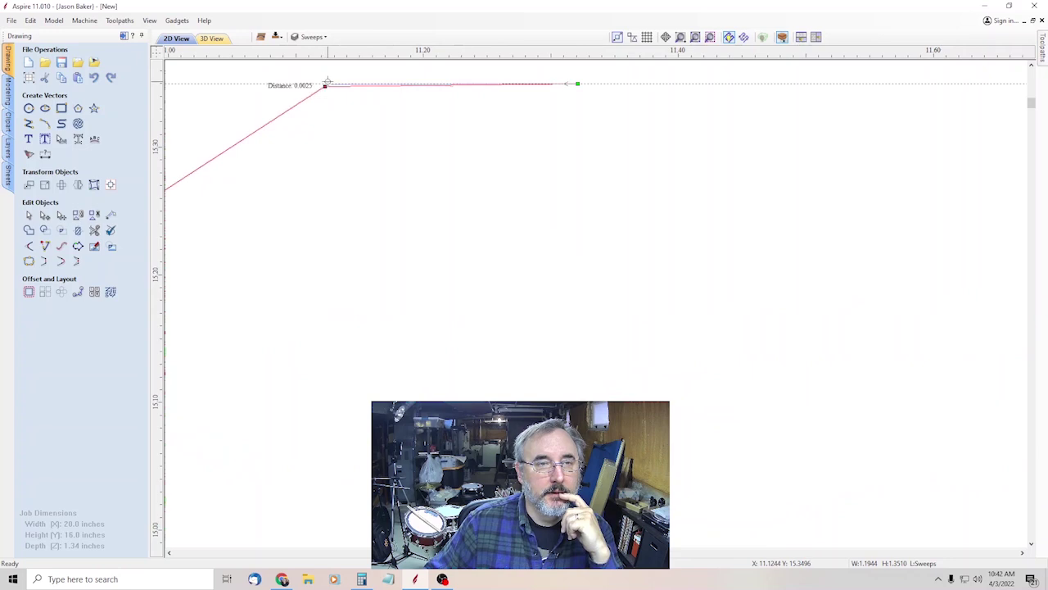
# Step: Align the corner node between the profile's slope and short top segment onto the upper guide at Y 15.35
pyautogui.scroll(4, 369, 117)
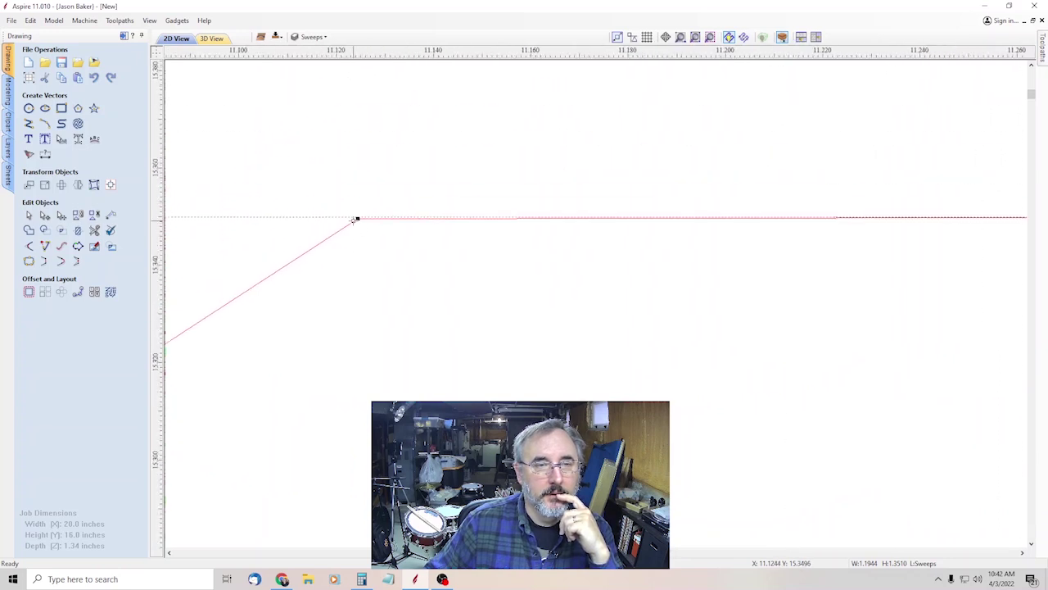
pyautogui.scroll(-3, 357, 218)
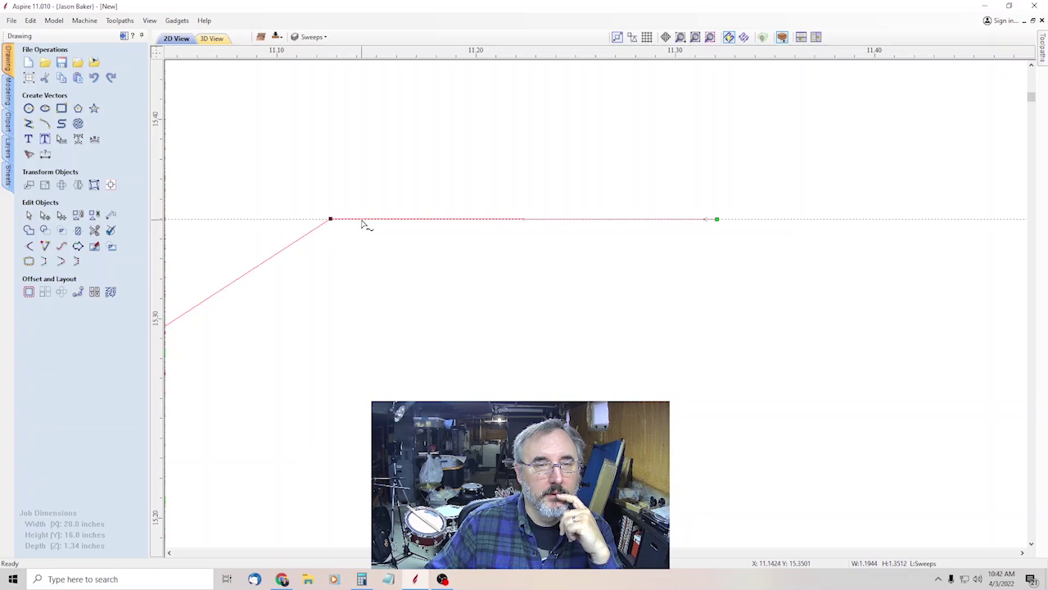
pyautogui.scroll(-3, 363, 223)
pyautogui.scroll(-3, 445, 236)
pyautogui.scroll(-2, 470, 241)
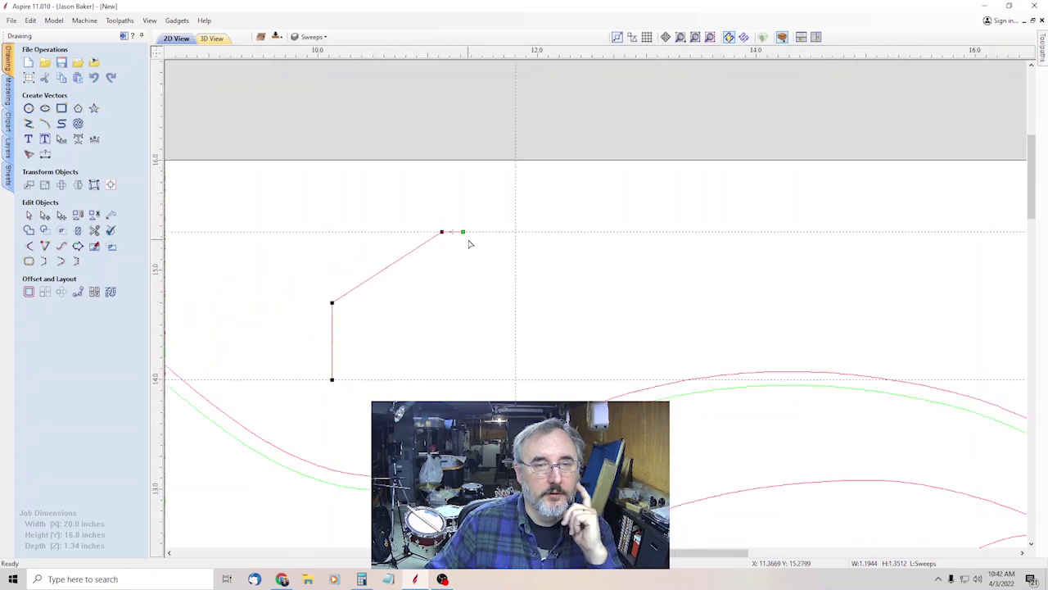
# Step: Draw a vertical line from the right end of the profile's top segment down to the Y 14.0 guide and join it to the profile
pyautogui.scroll(1, 470, 251)
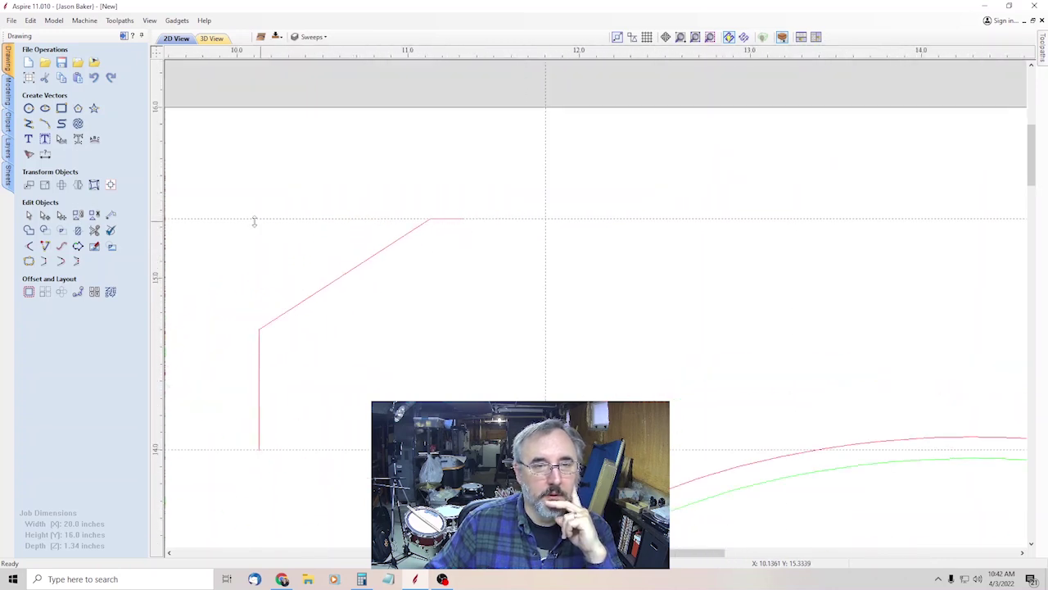
pyautogui.click(28, 123)
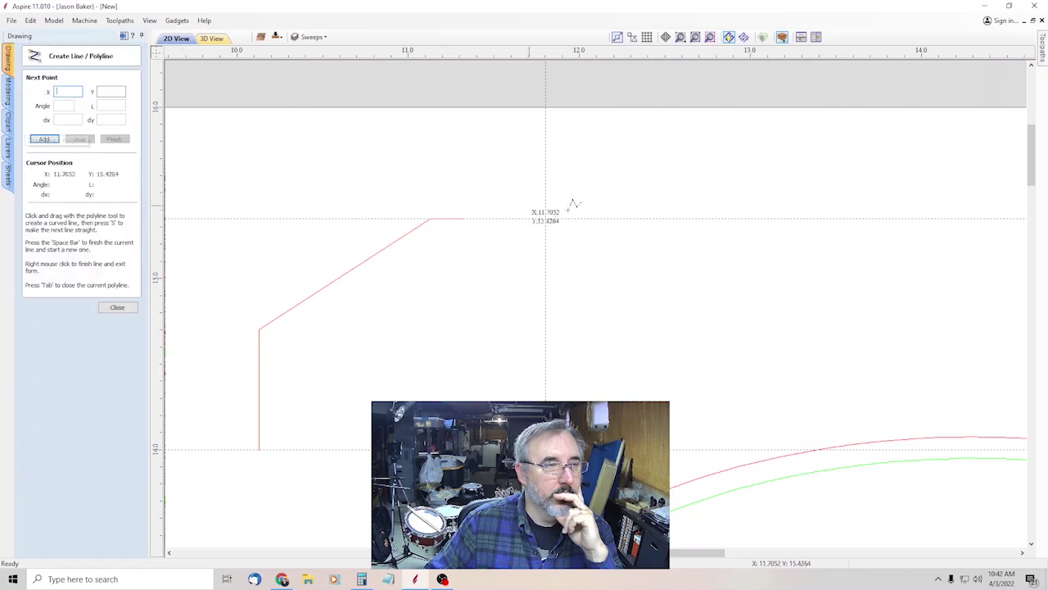
pyautogui.click(463, 220)
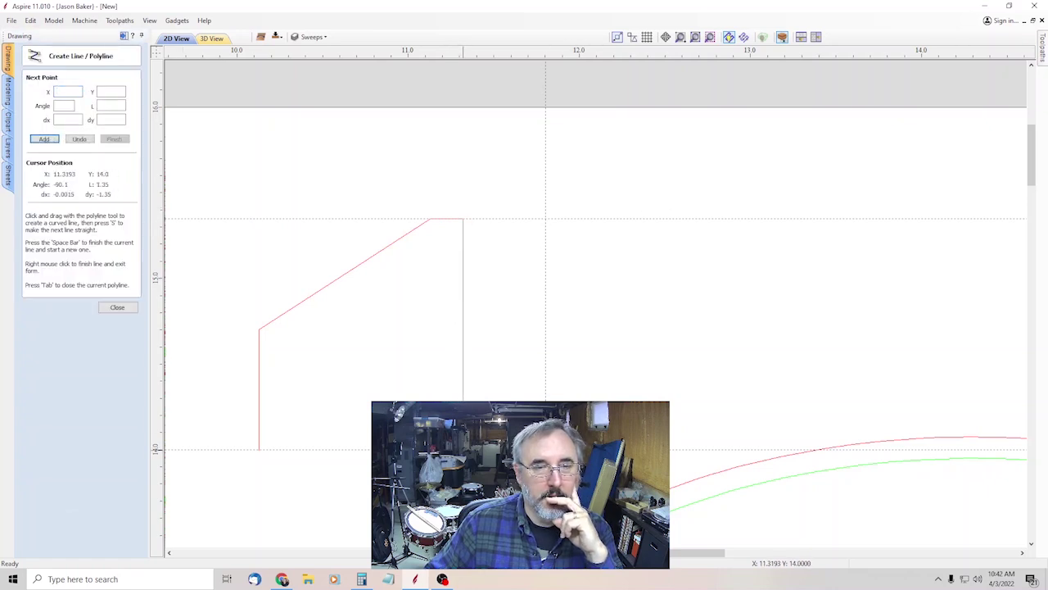
pyautogui.click(463, 449)
pyautogui.rightClick(496, 300)
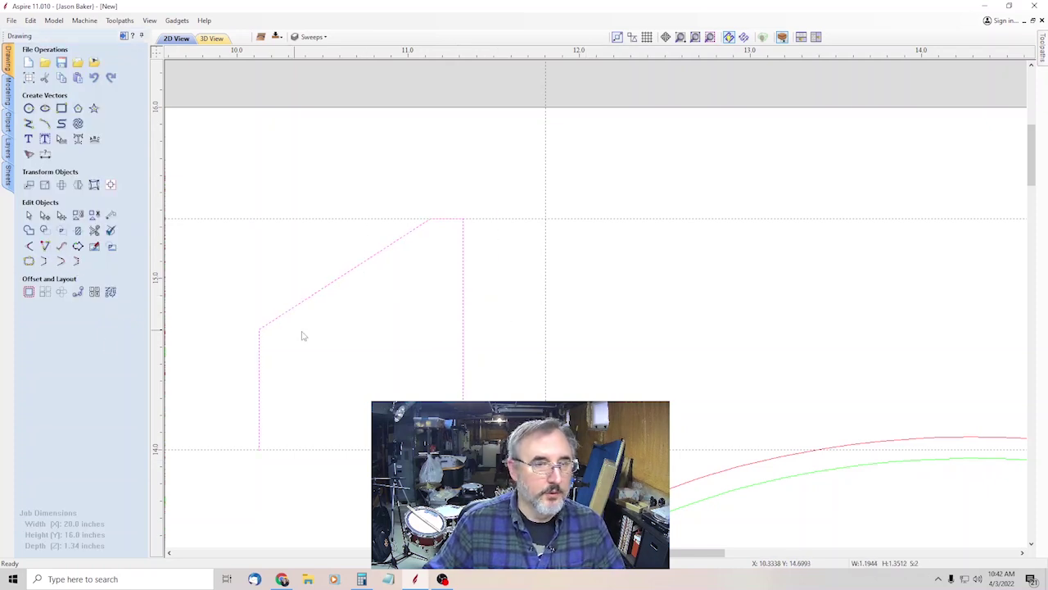
# Step: Remove the horizontal guides along the top and base of the profile
pyautogui.scroll(-2, 428, 338)
pyautogui.click(497, 300)
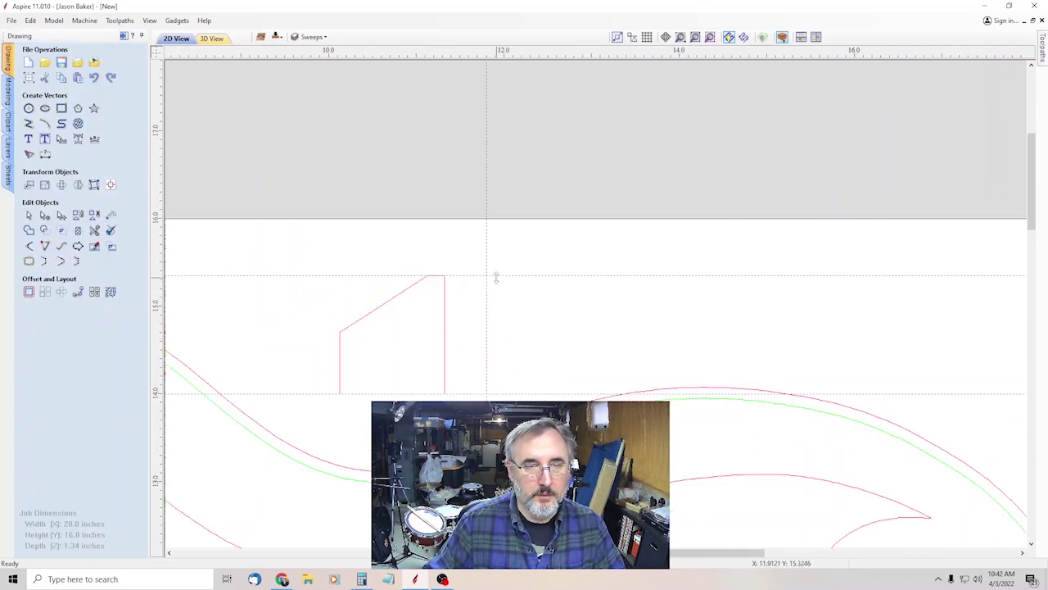
pyautogui.moveTo(496, 278); pyautogui.dragTo(516, 50)
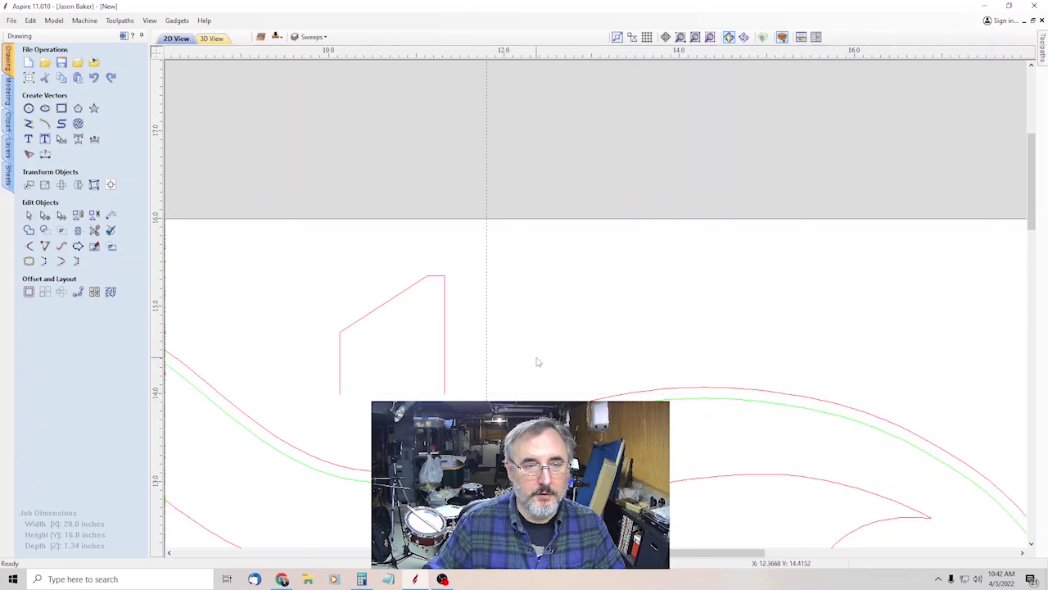
# Step: Examine the sweep profile's shape alongside the outer and inner rails around the guitar body's upper half and horn
pyautogui.scroll(5, 442, 342)
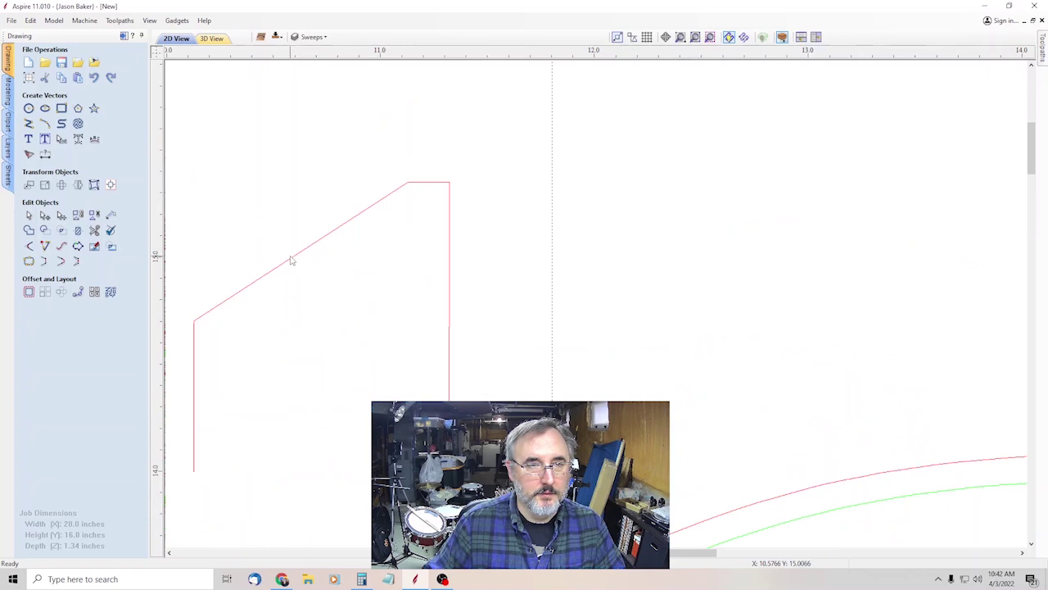
pyautogui.scroll(-3, 393, 304)
pyautogui.scroll(4, 384, 281)
pyautogui.scroll(-2, 372, 285)
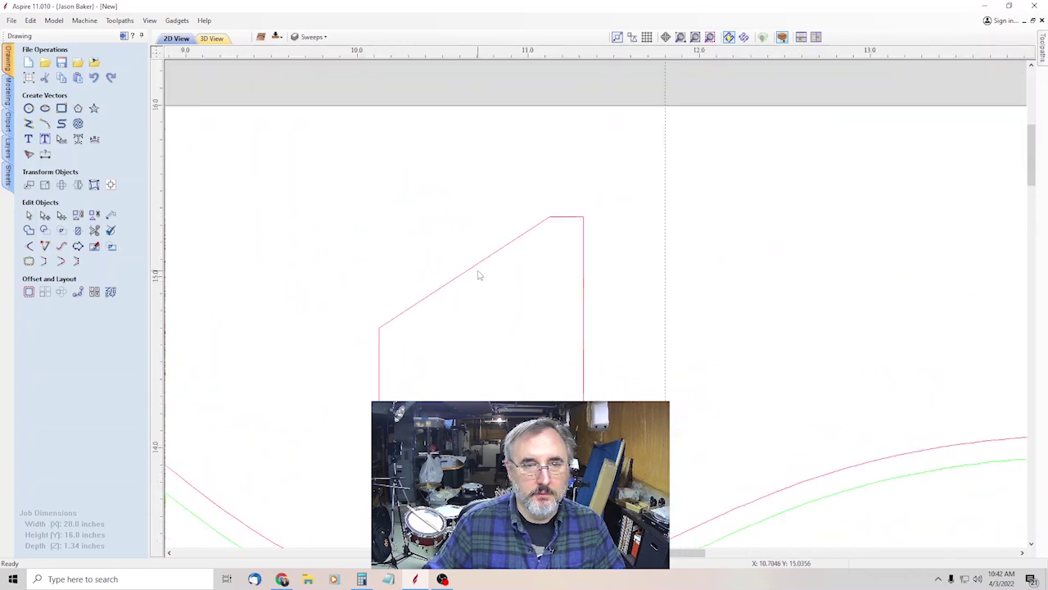
pyautogui.scroll(-6, 420, 327)
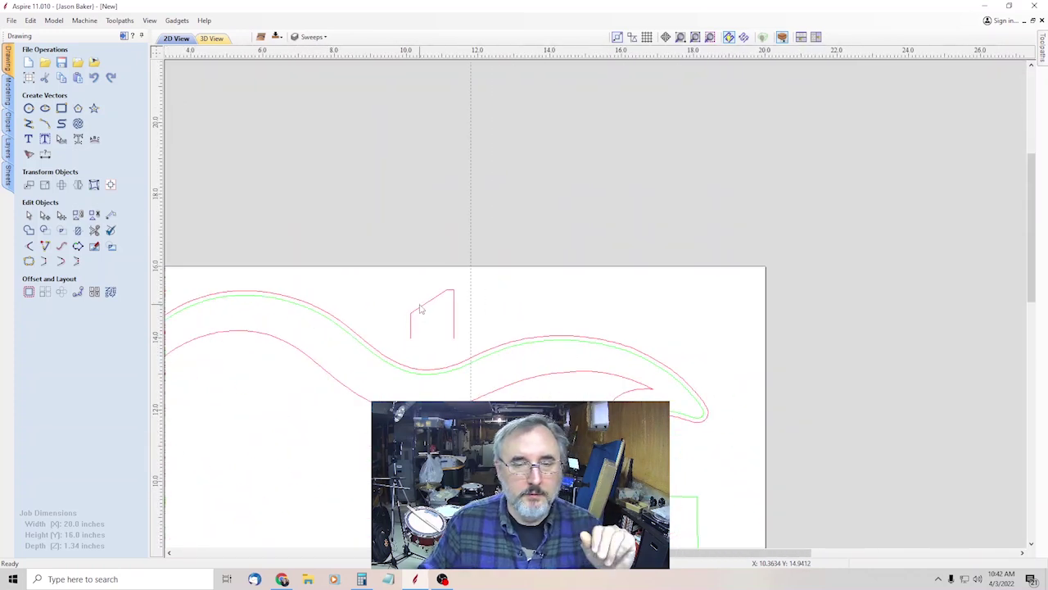
pyautogui.scroll(3, 470, 371)
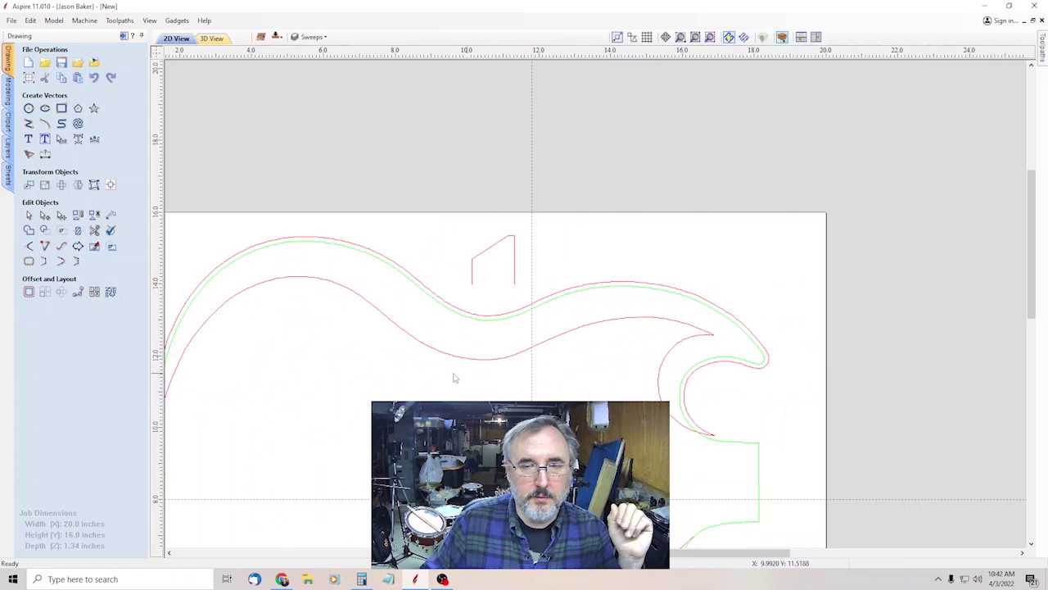
pyautogui.scroll(-1, 371, 446)
pyautogui.scroll(-1, 368, 463)
pyautogui.scroll(2, 328, 458)
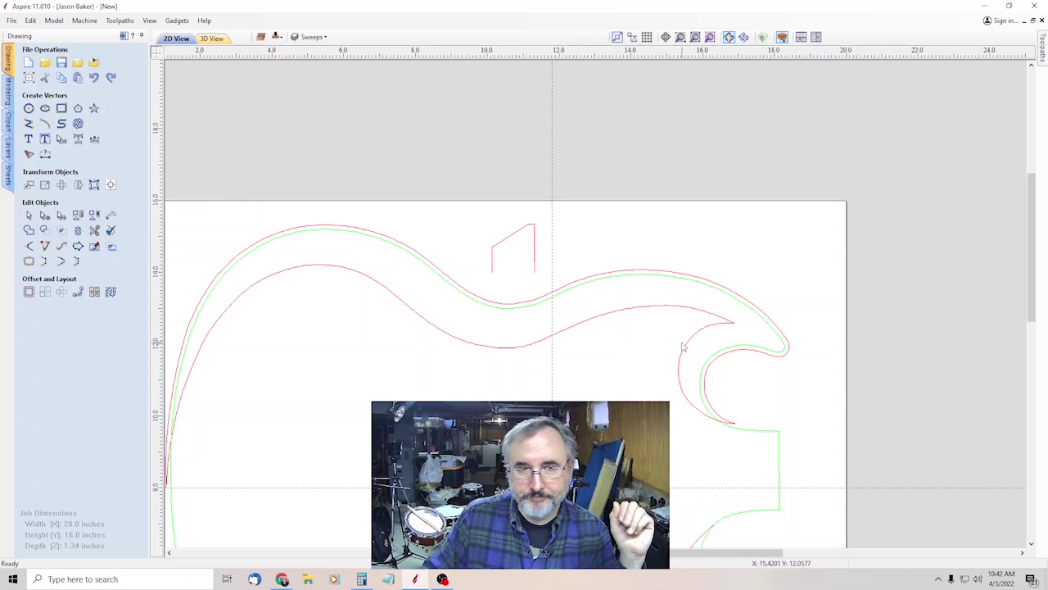
pyautogui.scroll(-2, 683, 347)
pyautogui.scroll(1, 778, 313)
pyautogui.scroll(1, 761, 265)
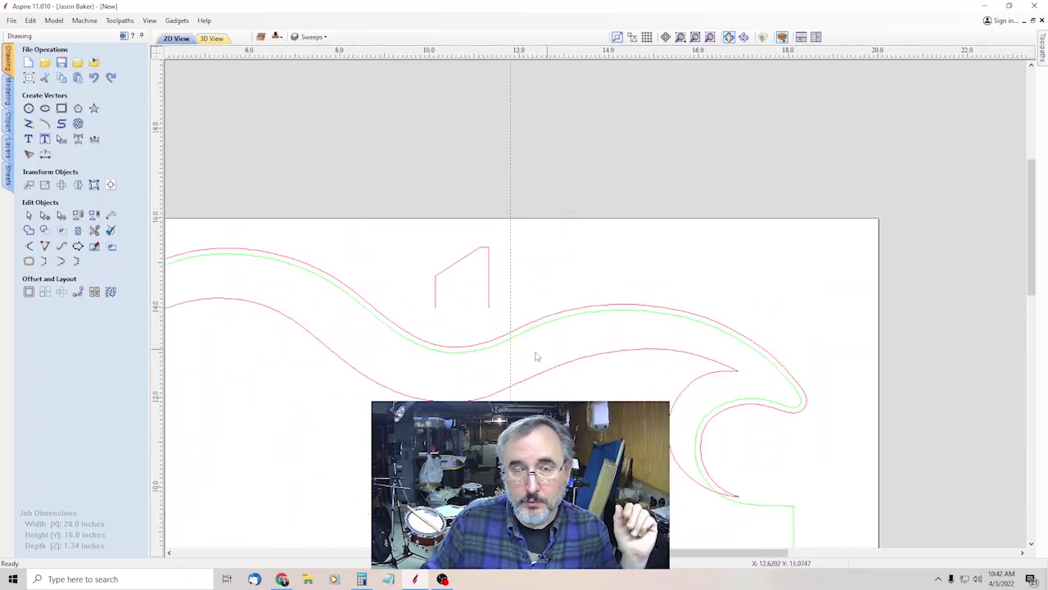
pyautogui.scroll(-1, 535, 355)
pyautogui.scroll(1, 515, 383)
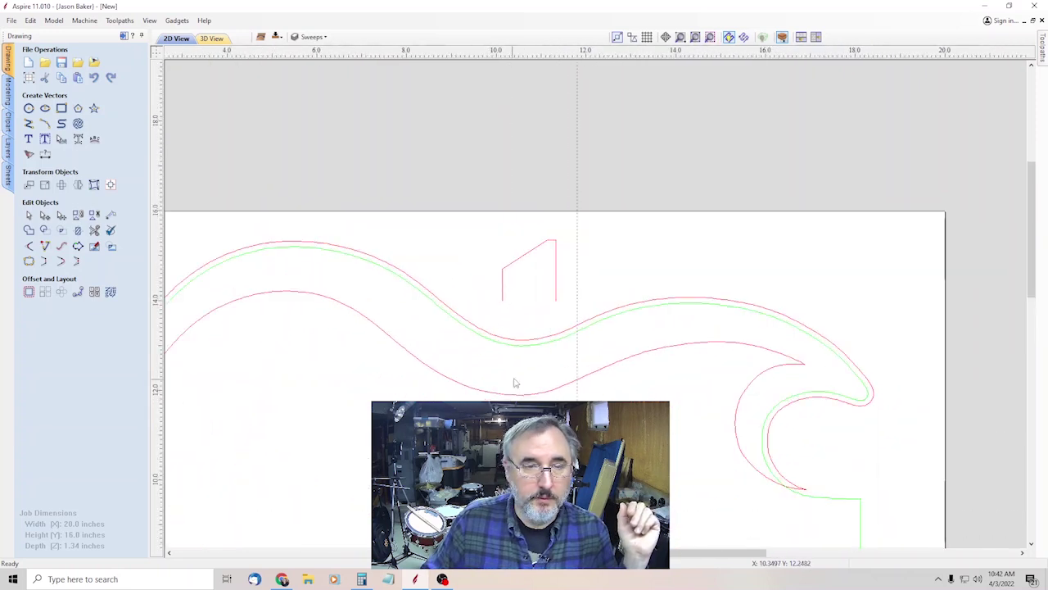
# Step: Select the outer and inner body rails and set them as the drive rails of a Two Rail Sweep
pyautogui.click(546, 341)
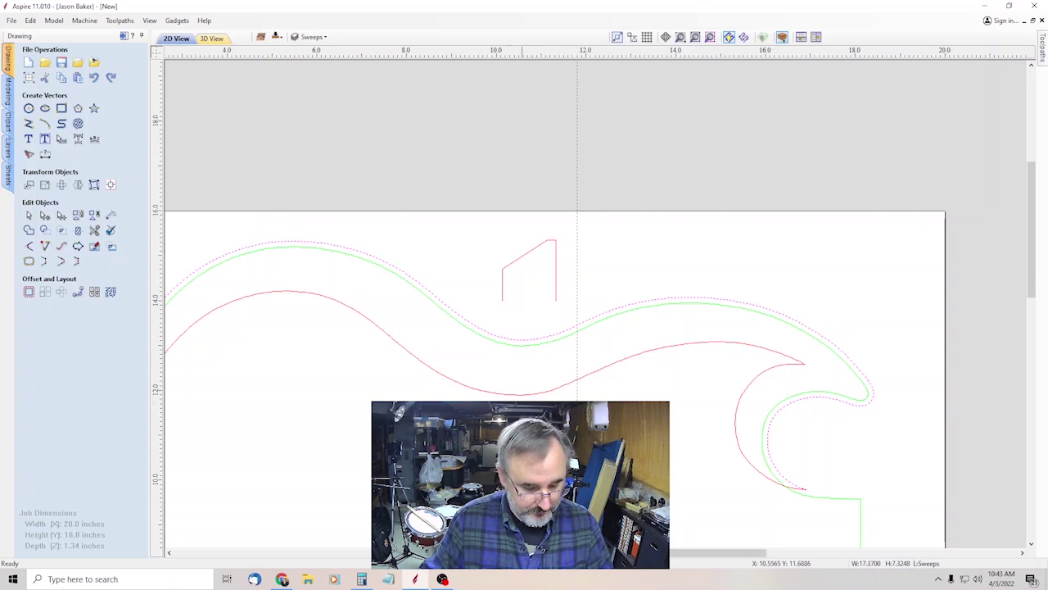
pyautogui.keyDown('shift'); pyautogui.click(538, 395); pyautogui.keyUp('shift')
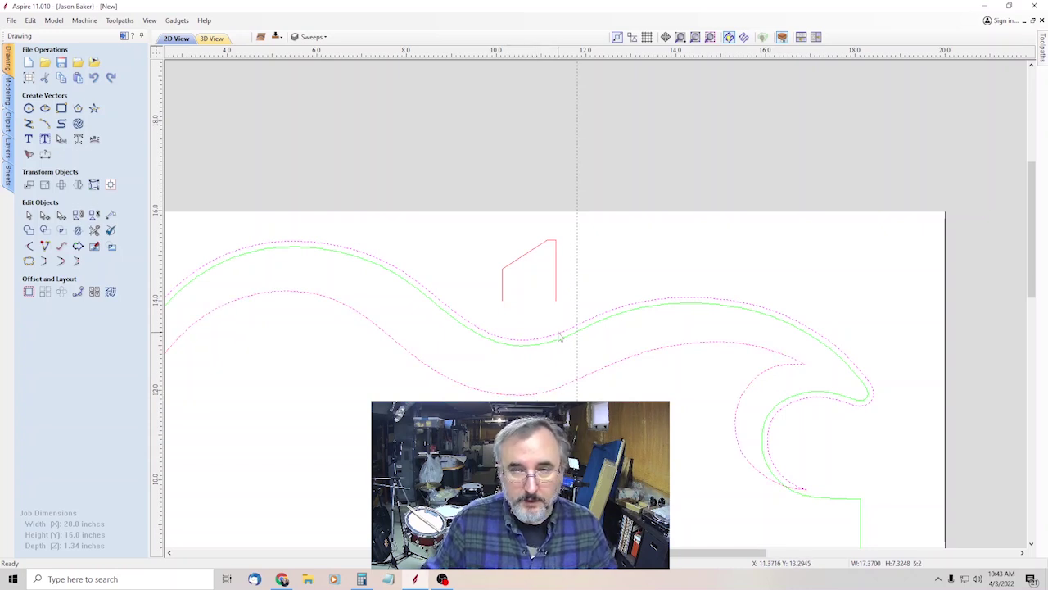
pyautogui.click(9, 95)
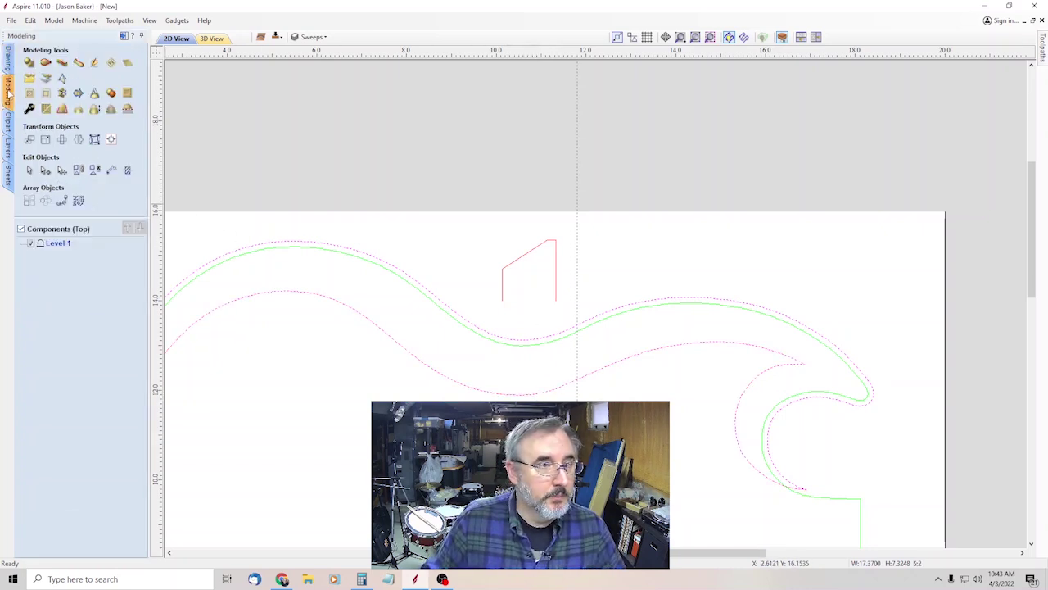
pyautogui.click(46, 64)
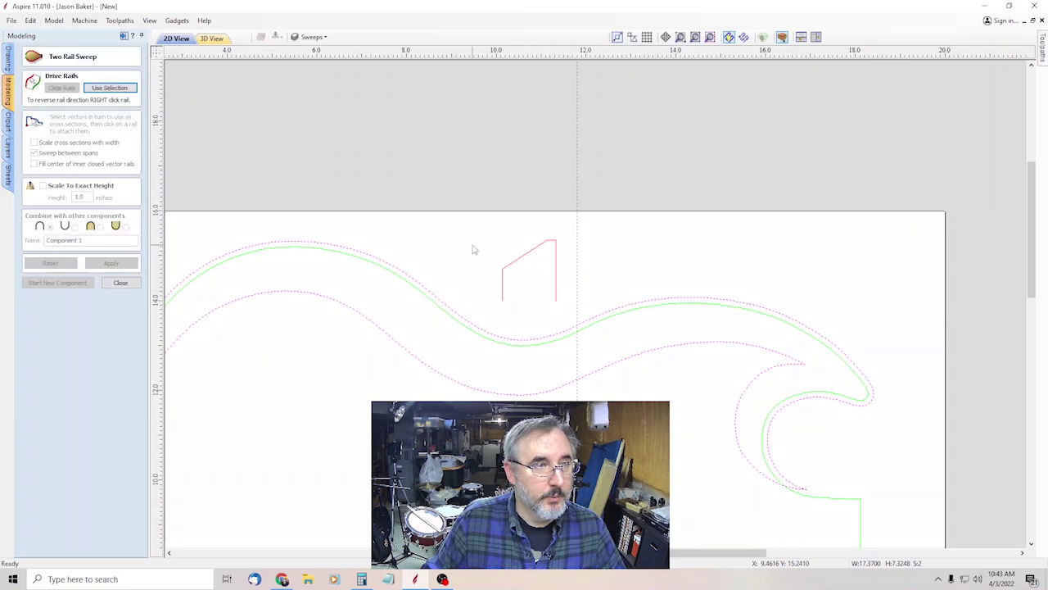
pyautogui.click(105, 89)
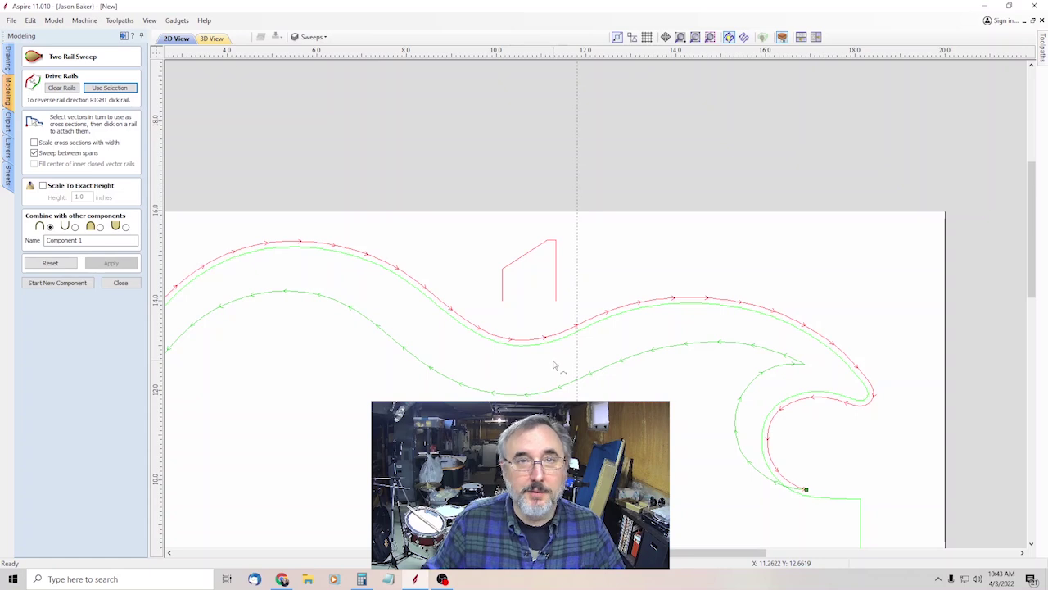
# Step: Reverse the inner drive rail so that it runs in the same direction as the outer rail
pyautogui.scroll(3, 582, 392)
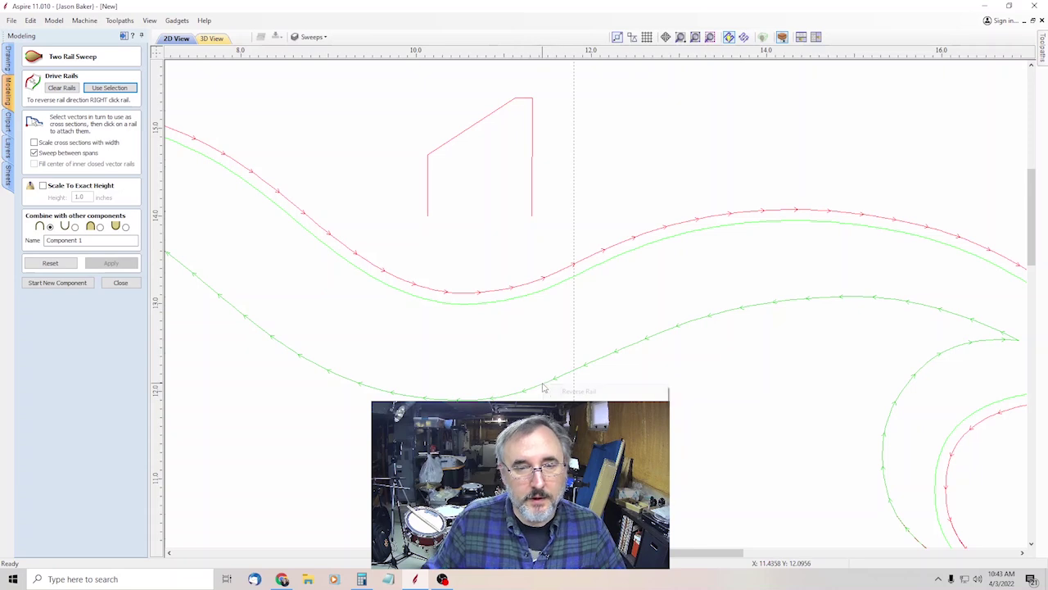
pyautogui.rightClick(543, 387)
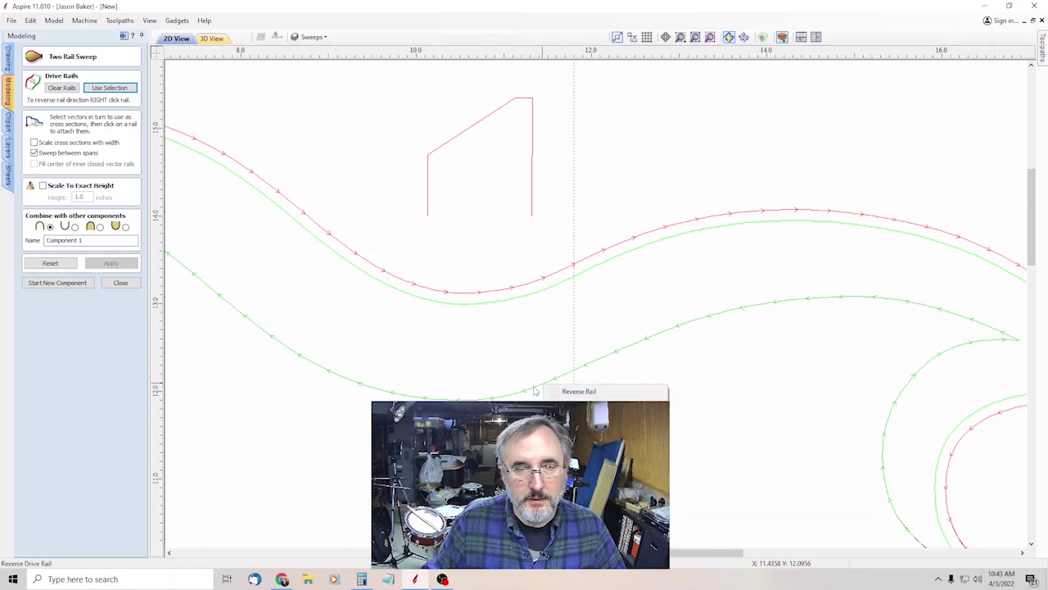
pyautogui.click(571, 392)
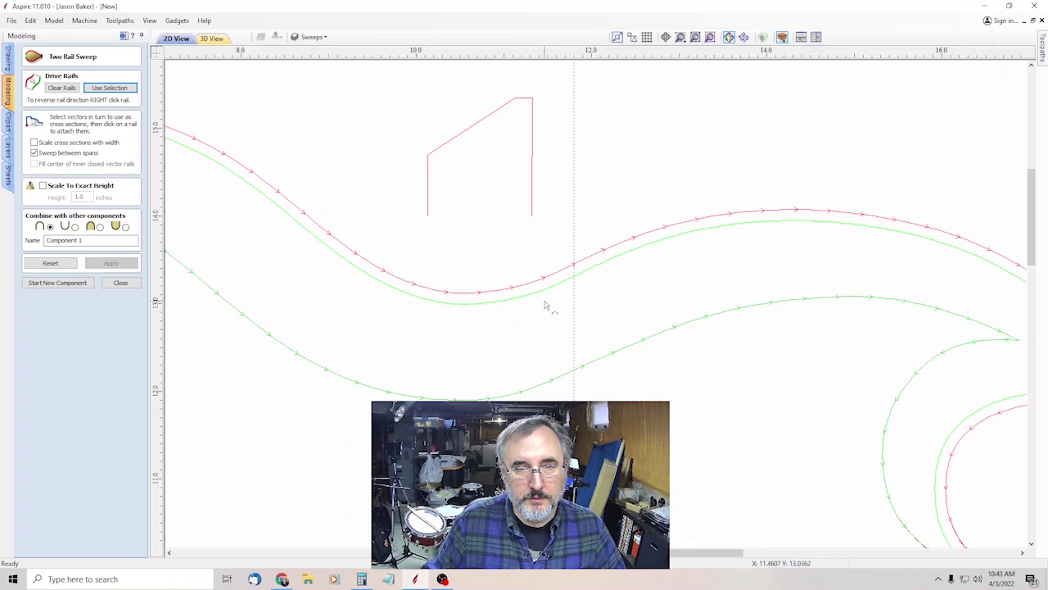
# Step: Examine the direction arrows along both drive rails around the body and horn, and the cross-section options
pyautogui.scroll(-3, 543, 355)
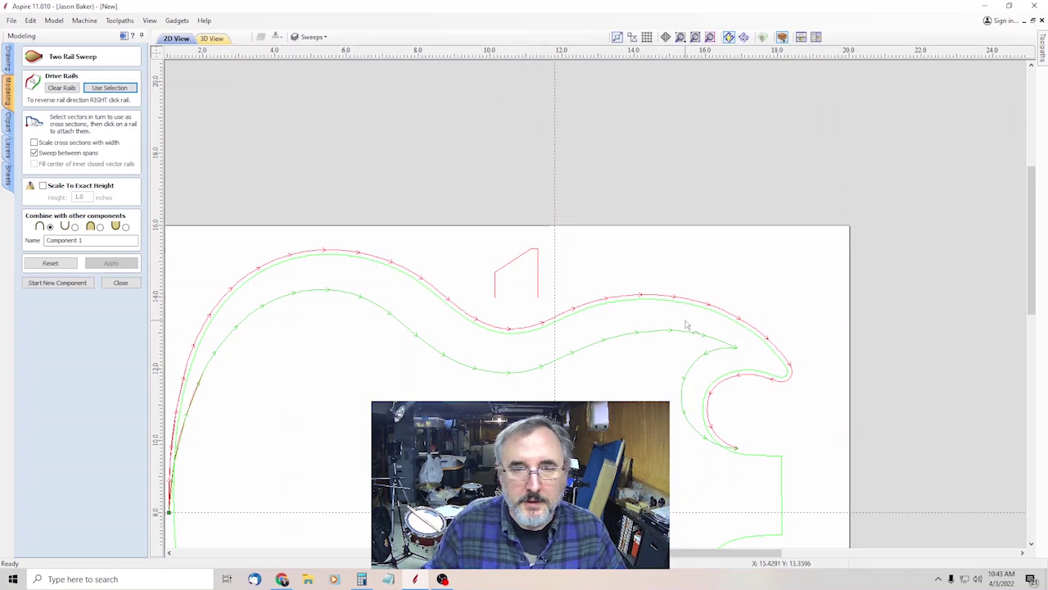
pyautogui.scroll(3, 687, 325)
pyautogui.scroll(-2, 529, 367)
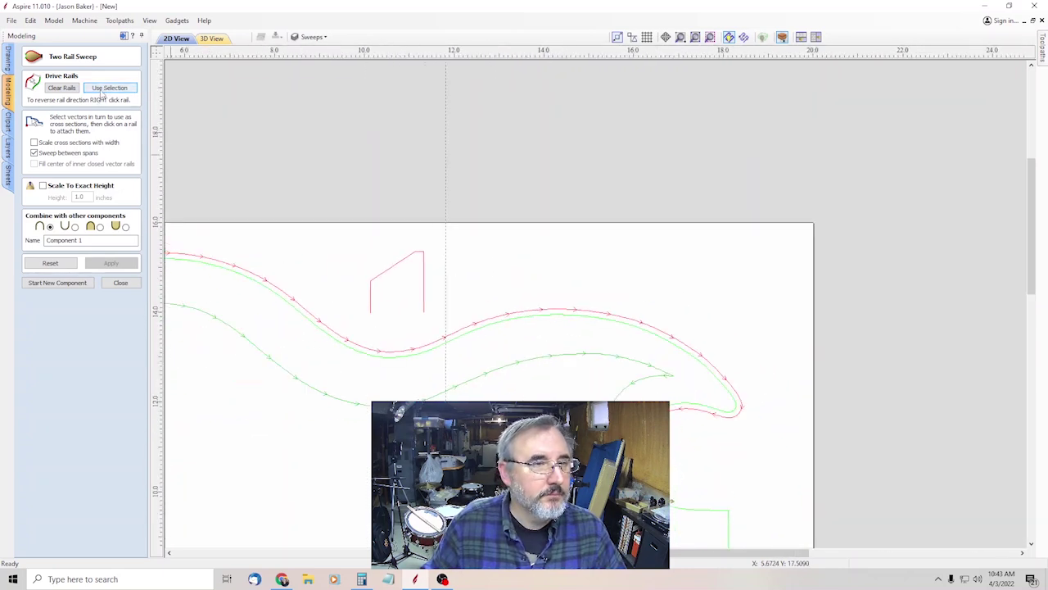
pyautogui.scroll(3, 614, 344)
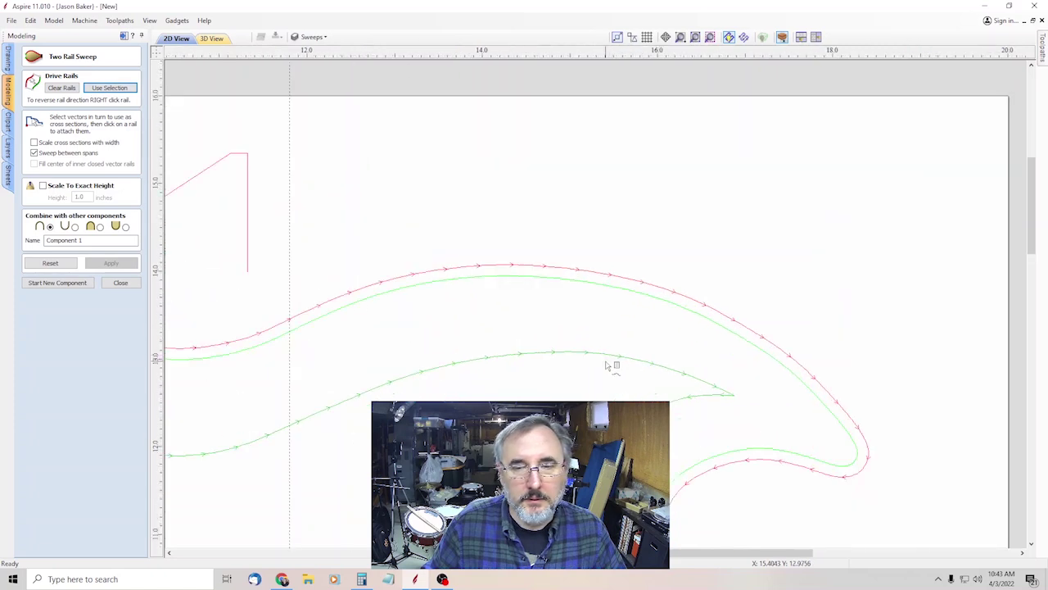
pyautogui.scroll(-2, 608, 363)
pyautogui.scroll(2, 590, 356)
pyautogui.scroll(1, 549, 363)
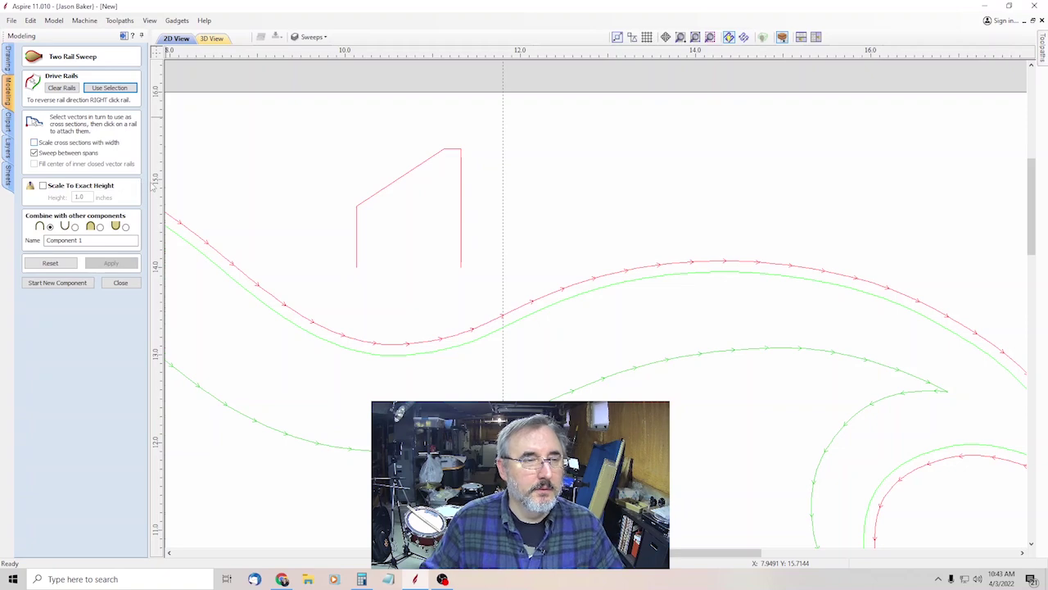
pyautogui.scroll(-3, 399, 254)
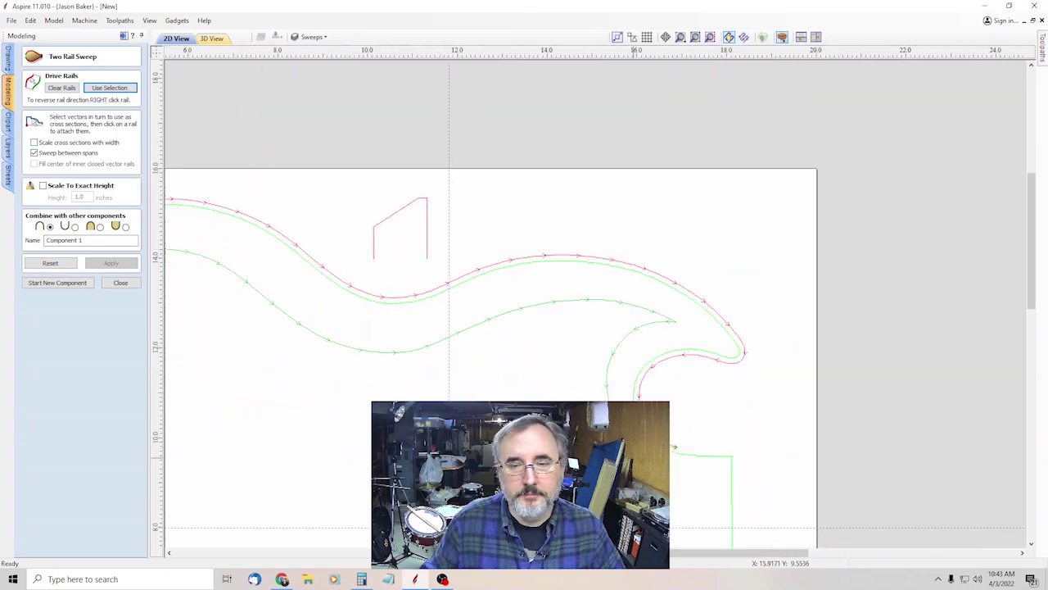
# Step: Choose the bevel profile as the cross section and attach it near the rails' pointed end at about X 16.78, Y 9.83
pyautogui.scroll(2, 684, 450)
pyautogui.click(300, 129)
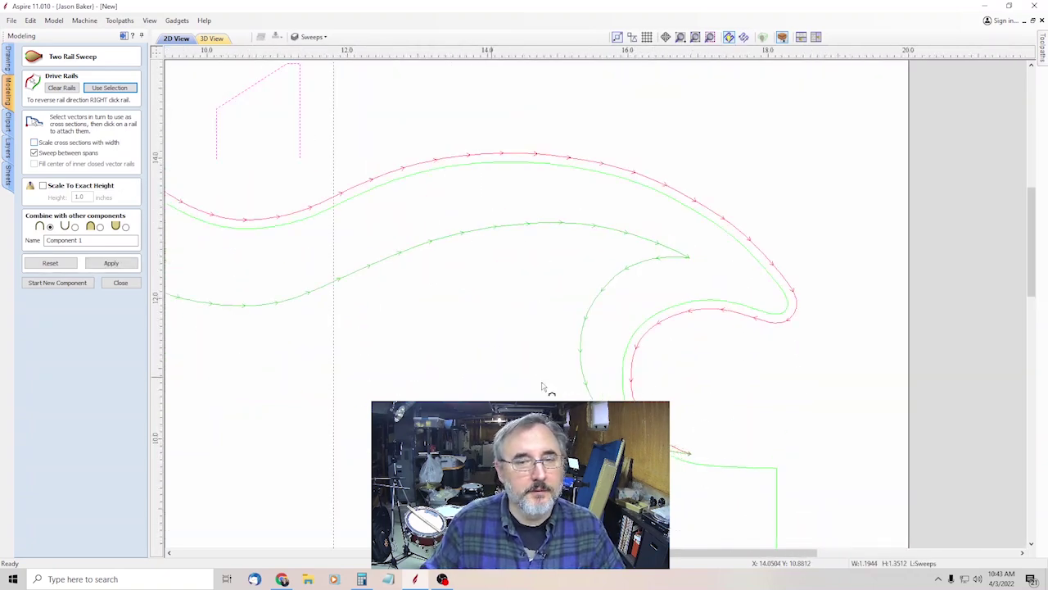
pyautogui.scroll(5, 692, 458)
pyautogui.scroll(1, 701, 388)
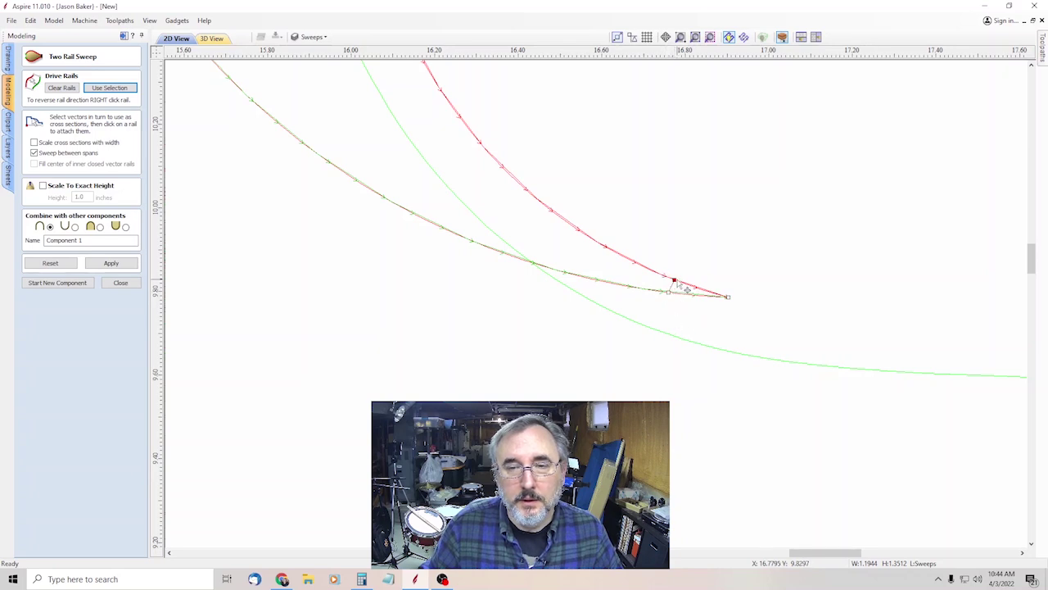
pyautogui.scroll(-10, 677, 287)
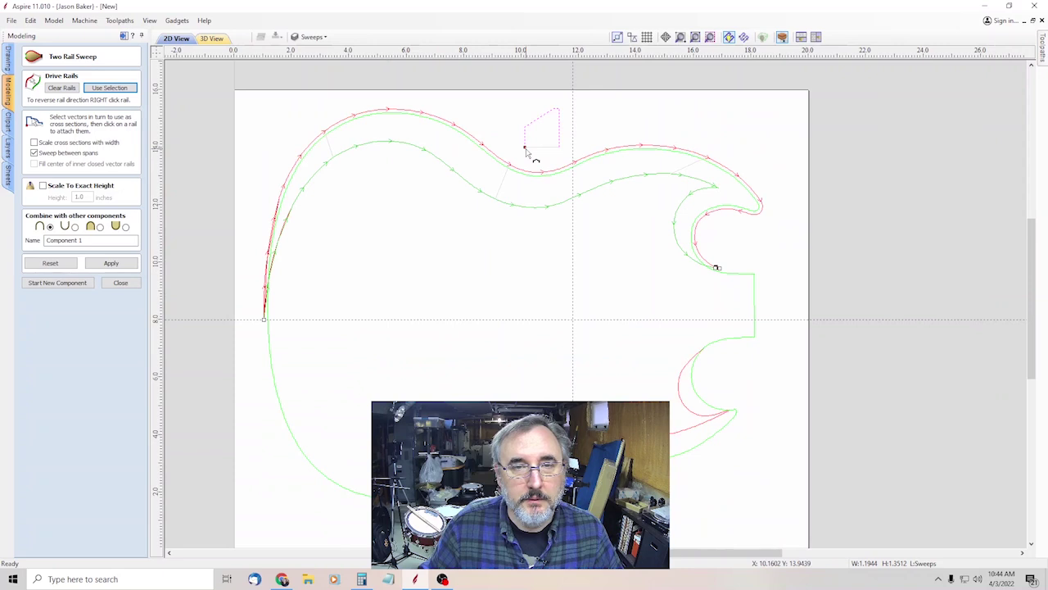
# Step: Add a cross section on the horn cutaway's outer rail at about Y 11.1 and shift its inner-rail end nearly level with it
pyautogui.scroll(4, 662, 191)
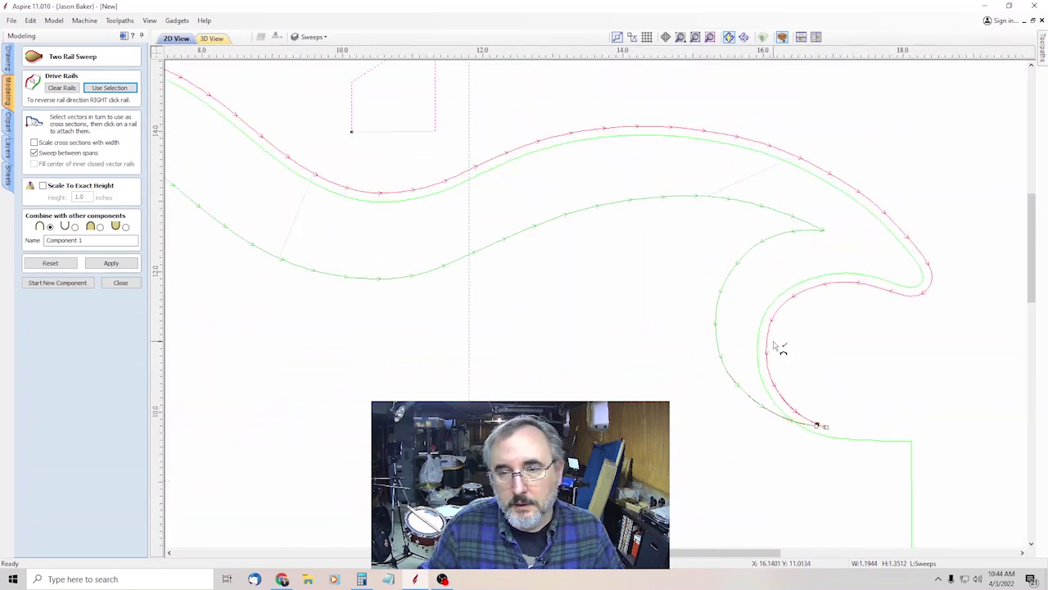
pyautogui.click(777, 340)
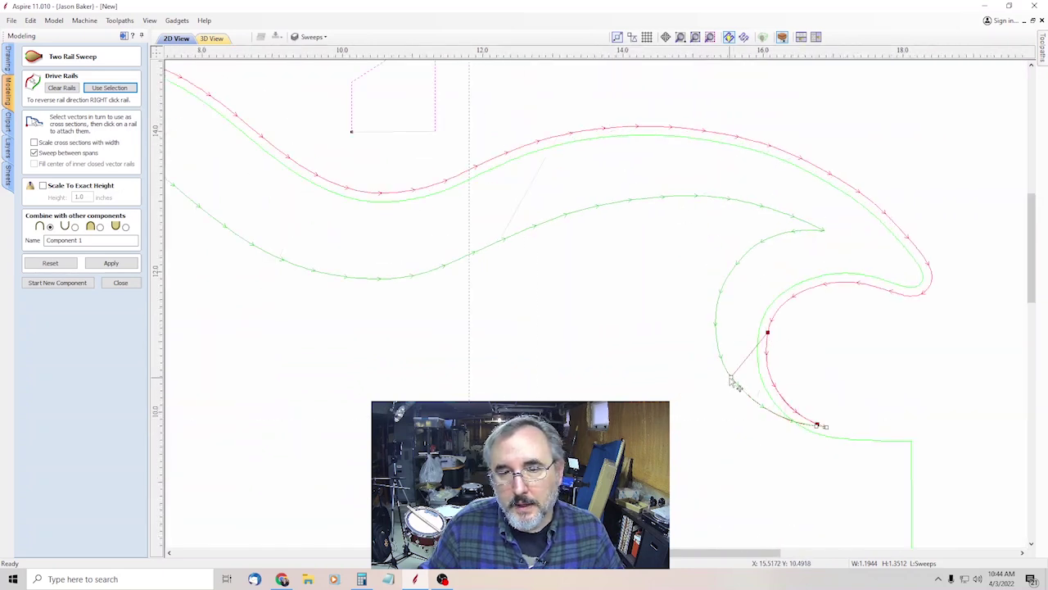
pyautogui.click(723, 345)
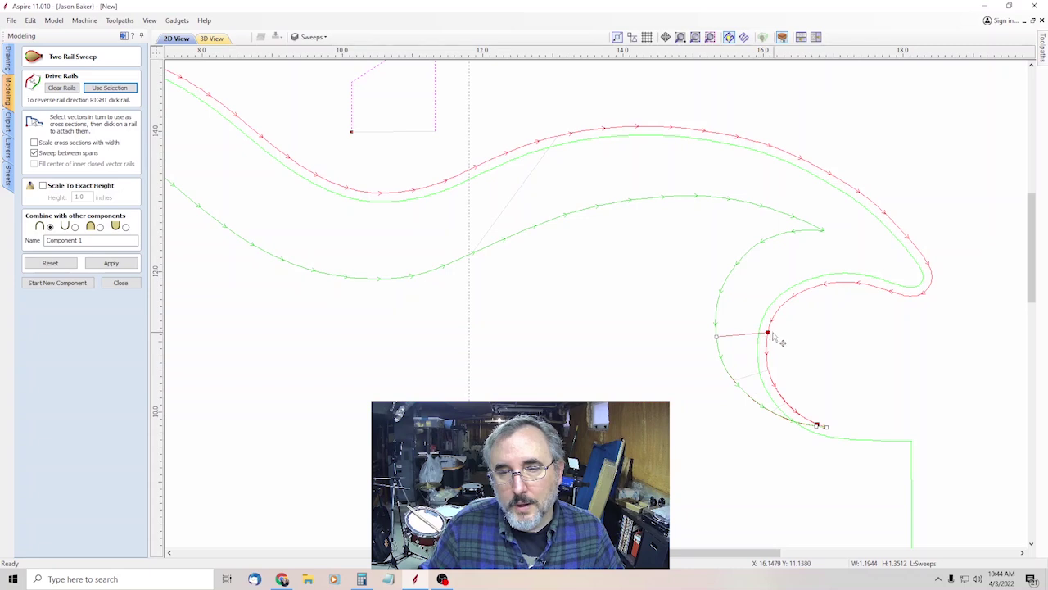
# Step: Lower the cutaway section's outer end to about Y 11.0 and add cross sections through the upper cutaway and from the inner corner to the horn tip
pyautogui.click(773, 348)
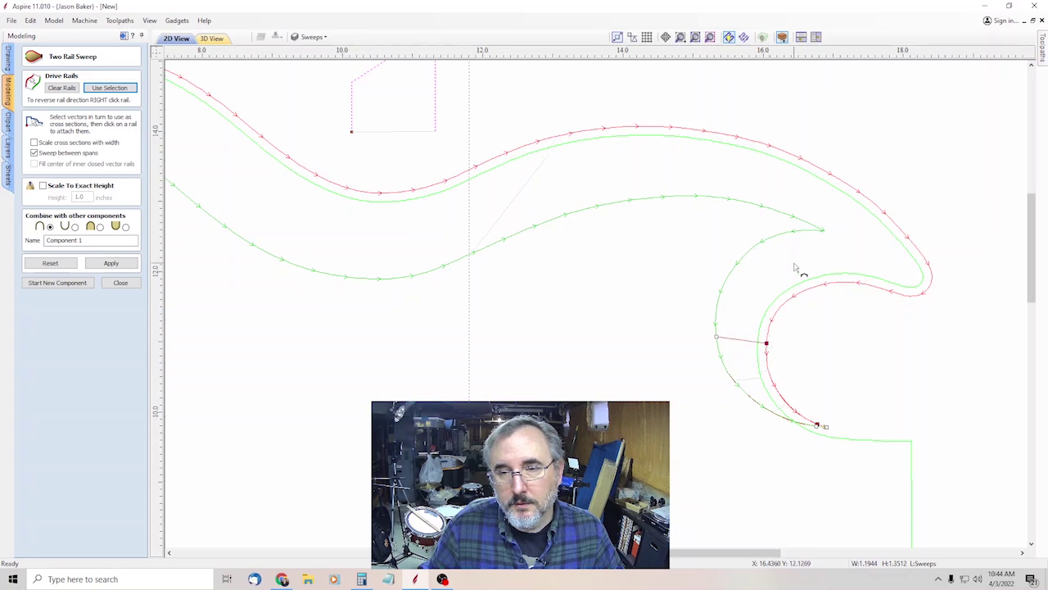
pyautogui.click(756, 246)
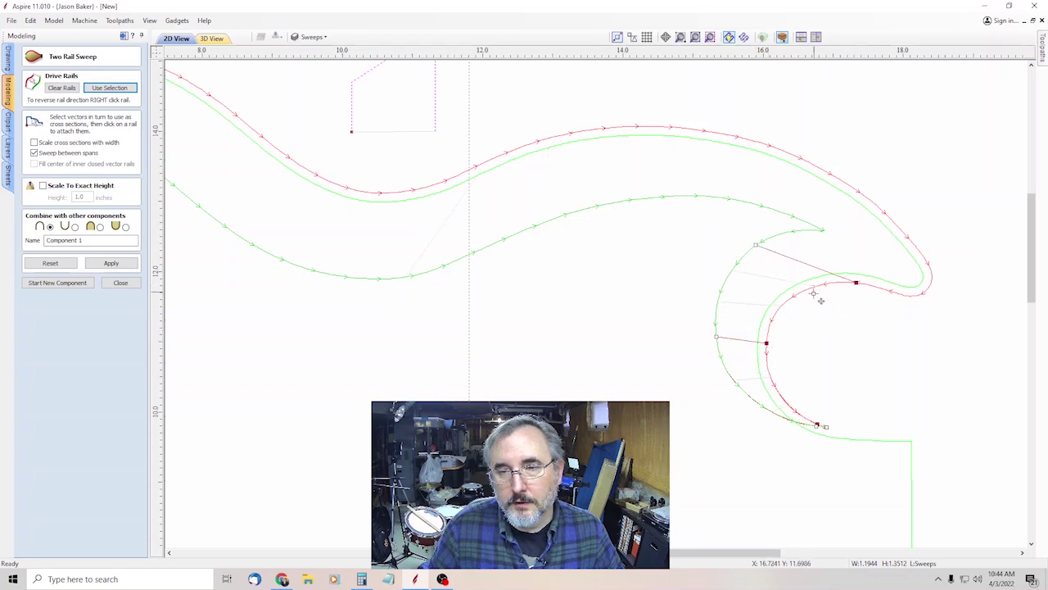
pyautogui.click(804, 310)
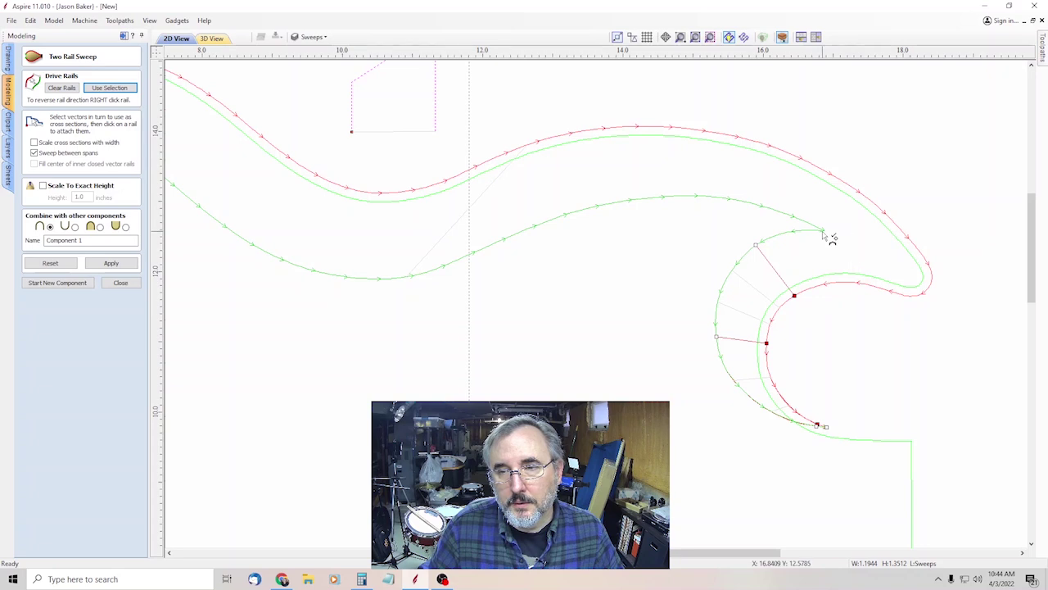
pyautogui.click(825, 233)
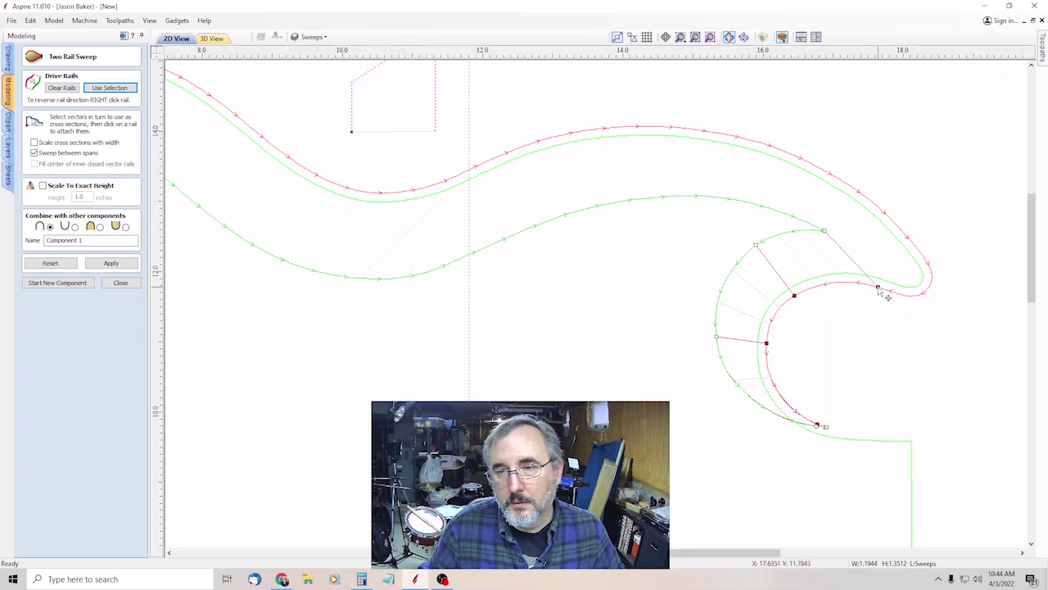
pyautogui.moveTo(877, 287); pyautogui.dragTo(933, 289)
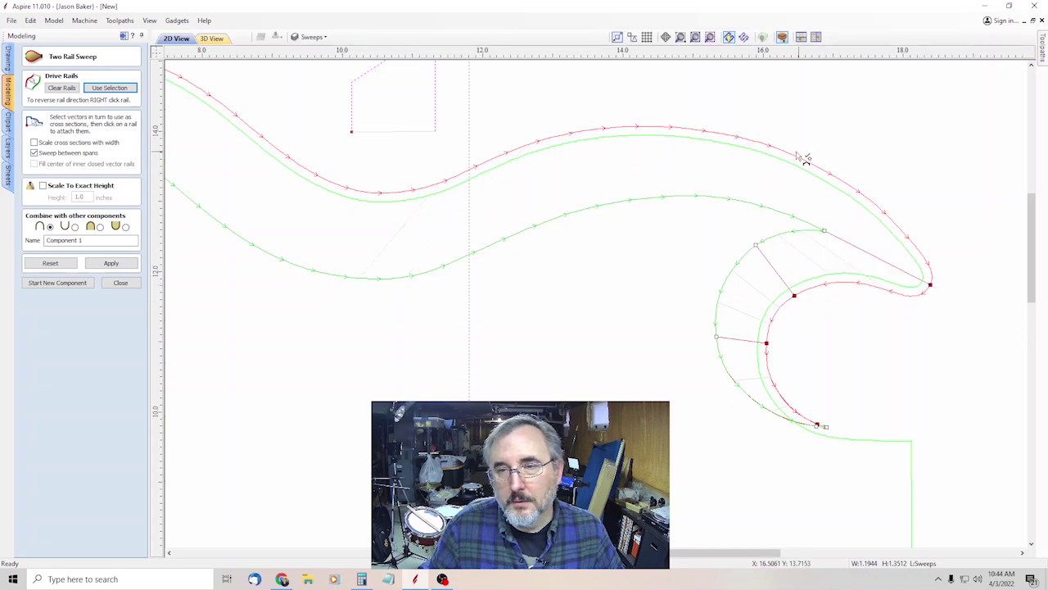
# Step: Add cross sections along the horn's upper edge at about X 16.6 and X 13.5 on the outer rail, aligning their ends across the band
pyautogui.click(779, 213)
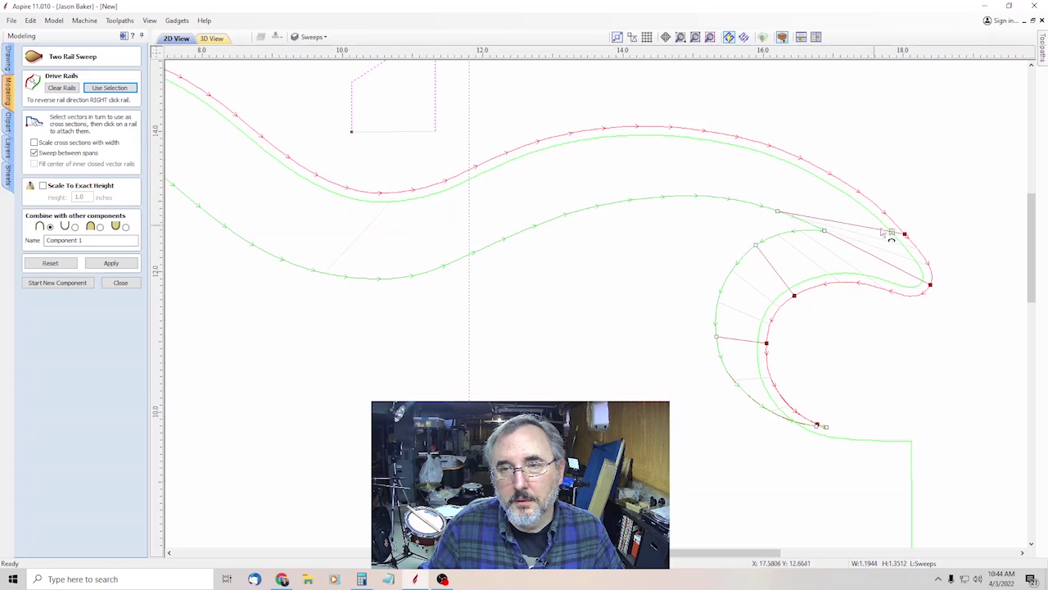
pyautogui.click(805, 159)
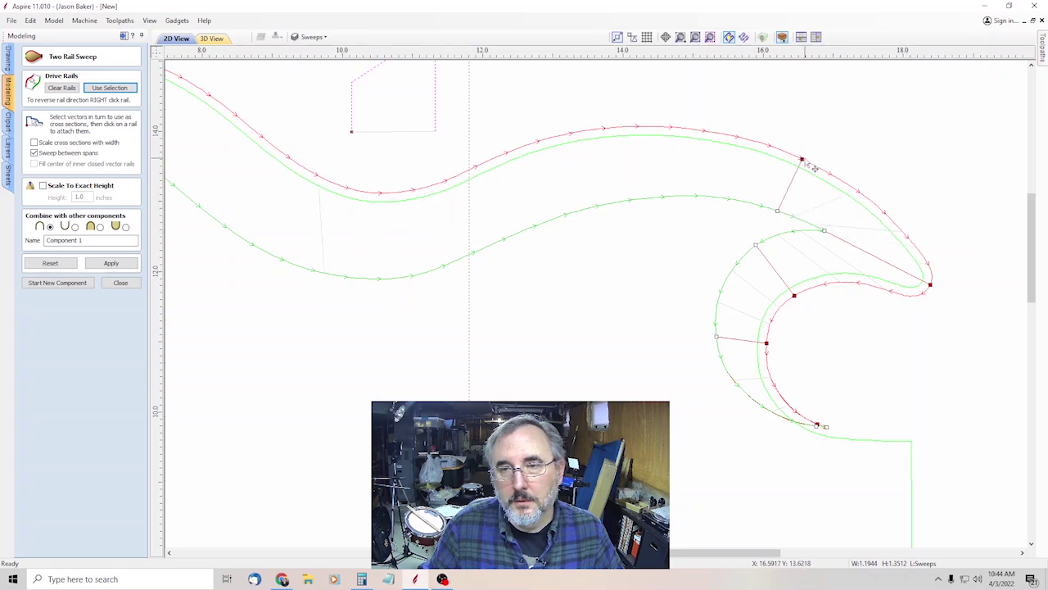
pyautogui.click(589, 132)
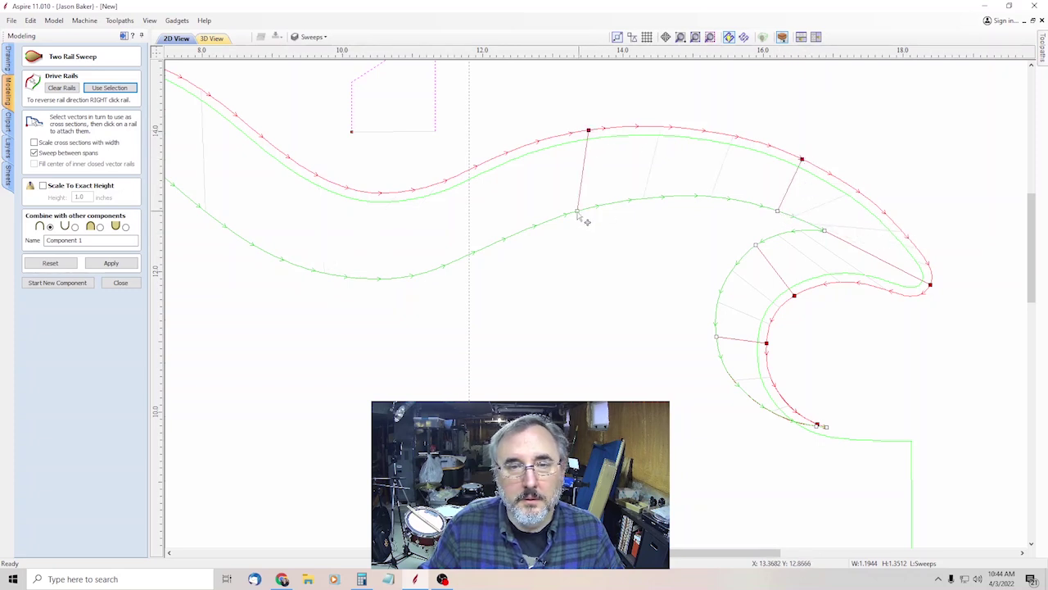
pyautogui.click(605, 219)
# Step: Add cross sections at the body's waist near X 10.6 and at about X 8.1 on the outer rail, setting them square to the rails
pyautogui.scroll(-3, 573, 221)
pyautogui.scroll(2, 515, 216)
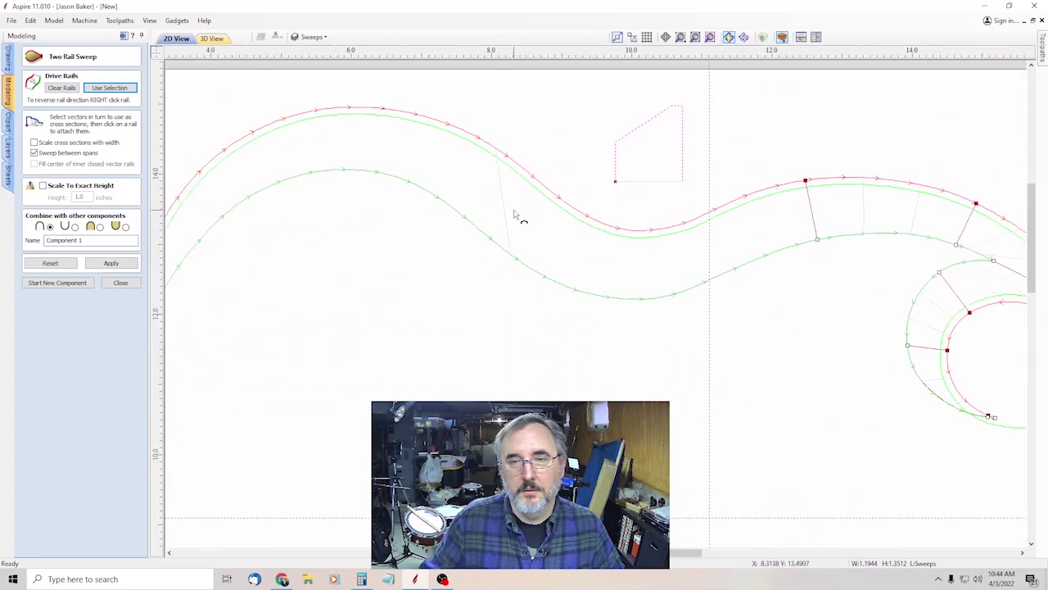
pyautogui.scroll(1, 515, 214)
pyautogui.click(713, 244)
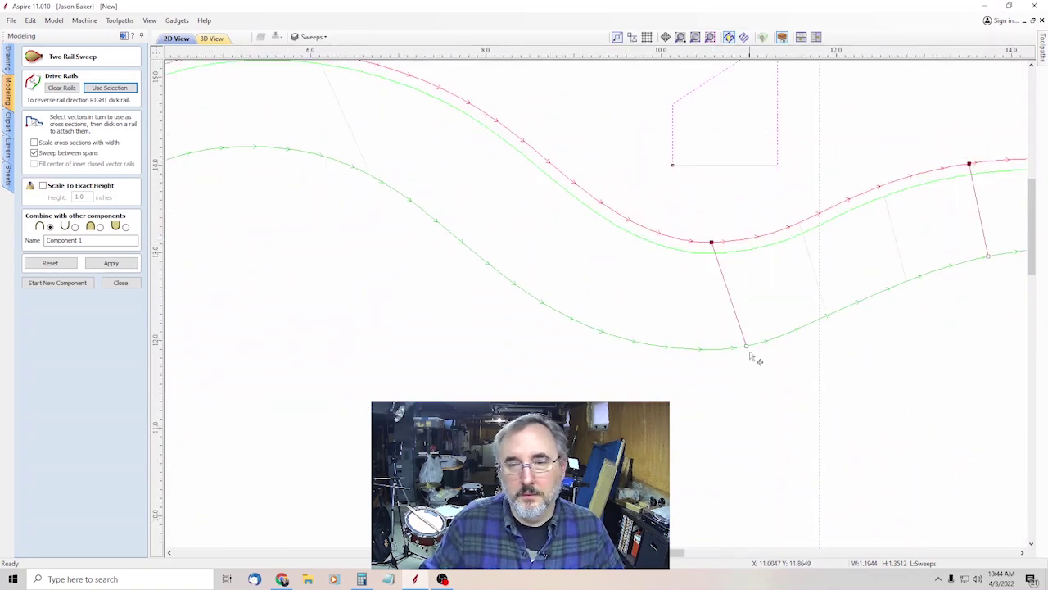
pyautogui.click(713, 354)
pyautogui.scroll(-2, 737, 218)
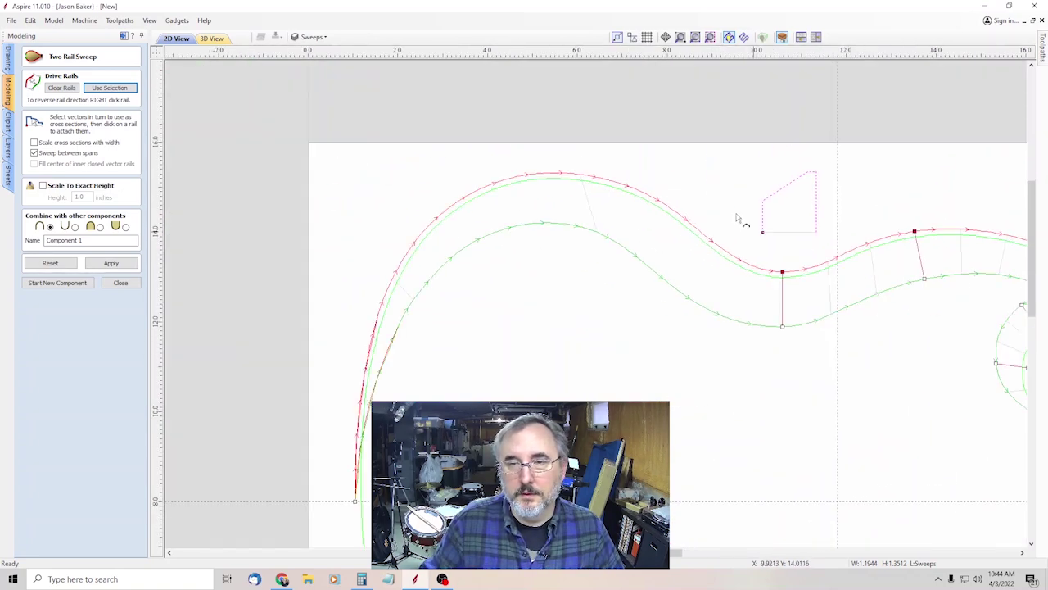
pyautogui.click(672, 210)
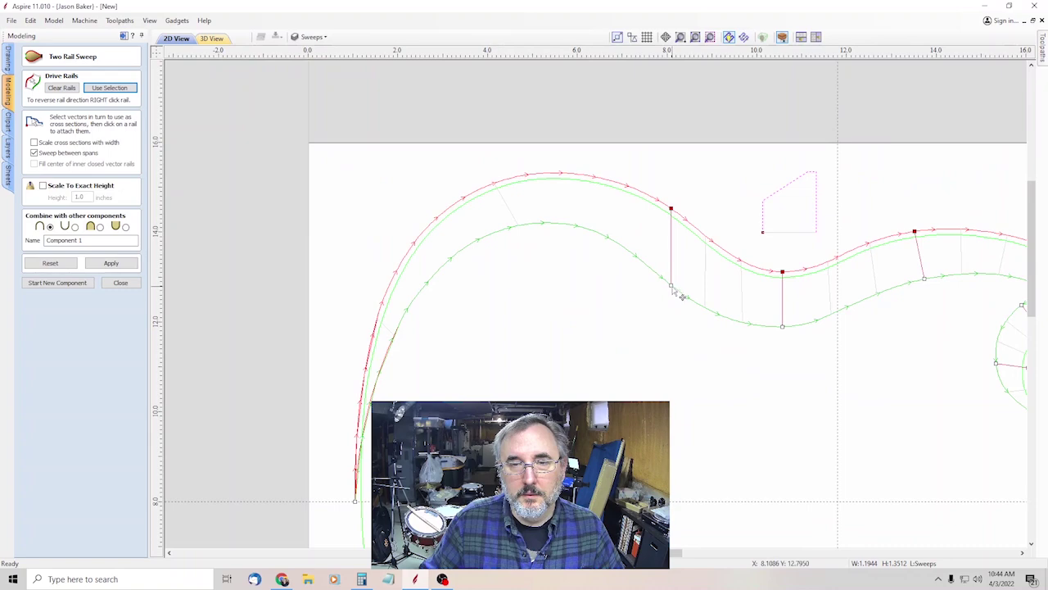
pyautogui.scroll(-3, 635, 261)
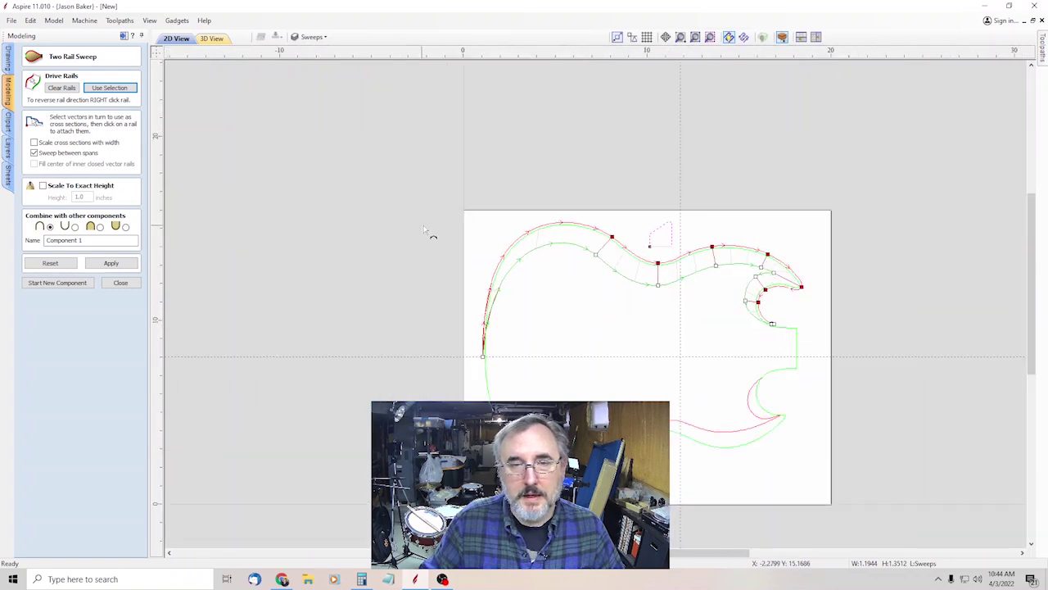
# Step: Add cross sections on the rounded upper bout, attached to the inner rail at about X 4.6 and X 2.8, and align their outer ends
pyautogui.scroll(3, 540, 258)
pyautogui.click(559, 297)
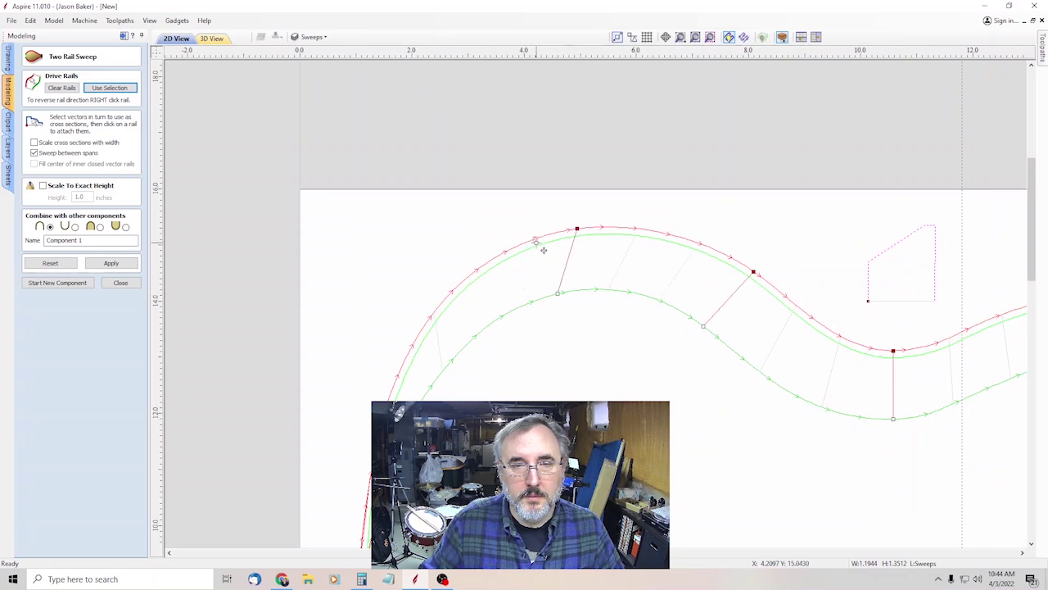
pyautogui.scroll(-2, 519, 367)
pyautogui.scroll(3, 535, 298)
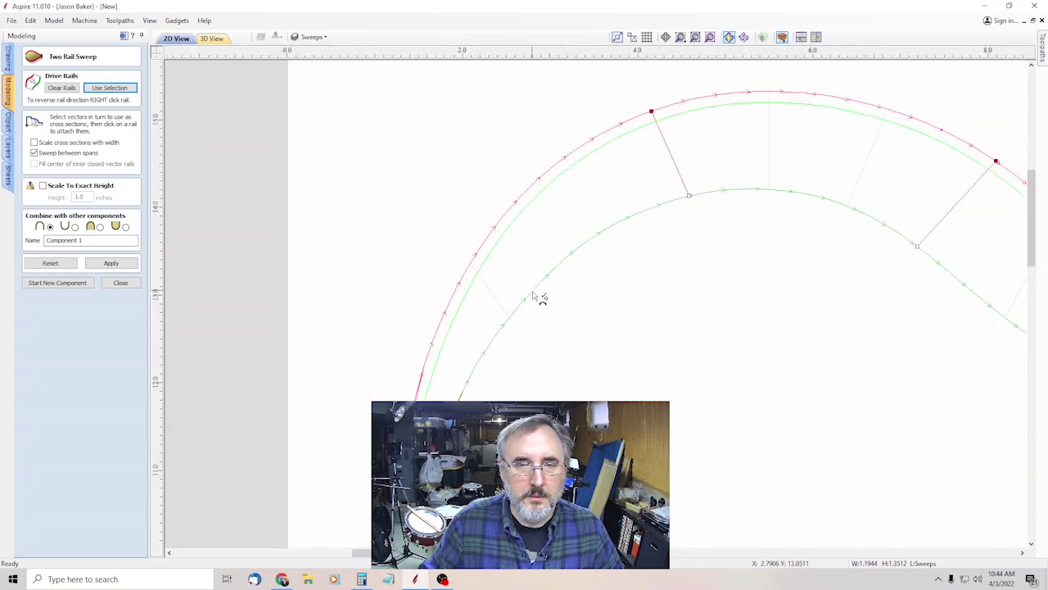
pyautogui.click(533, 292)
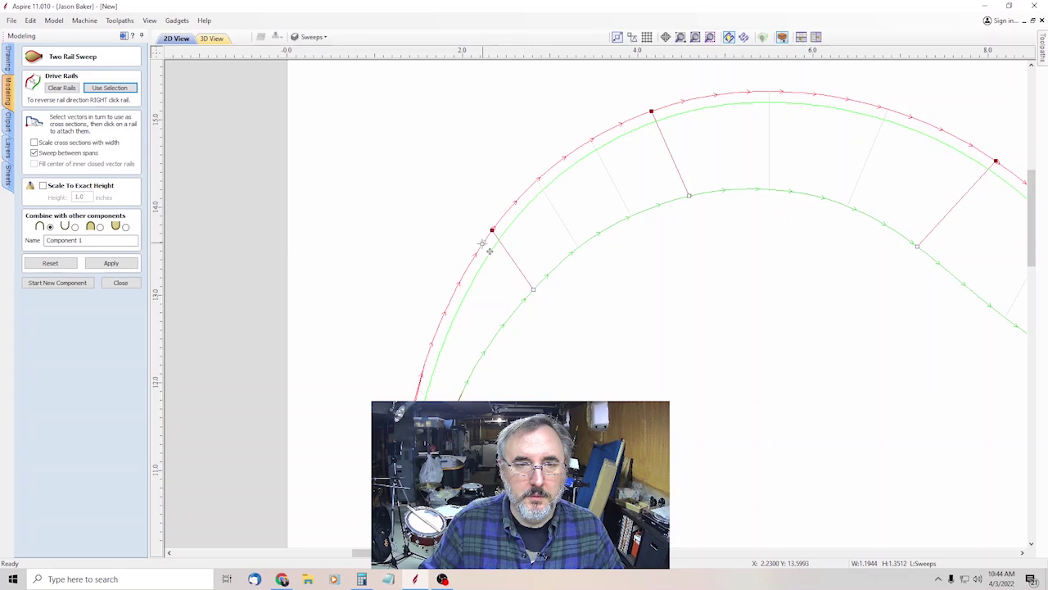
pyautogui.scroll(-2, 583, 281)
pyautogui.scroll(3, 627, 382)
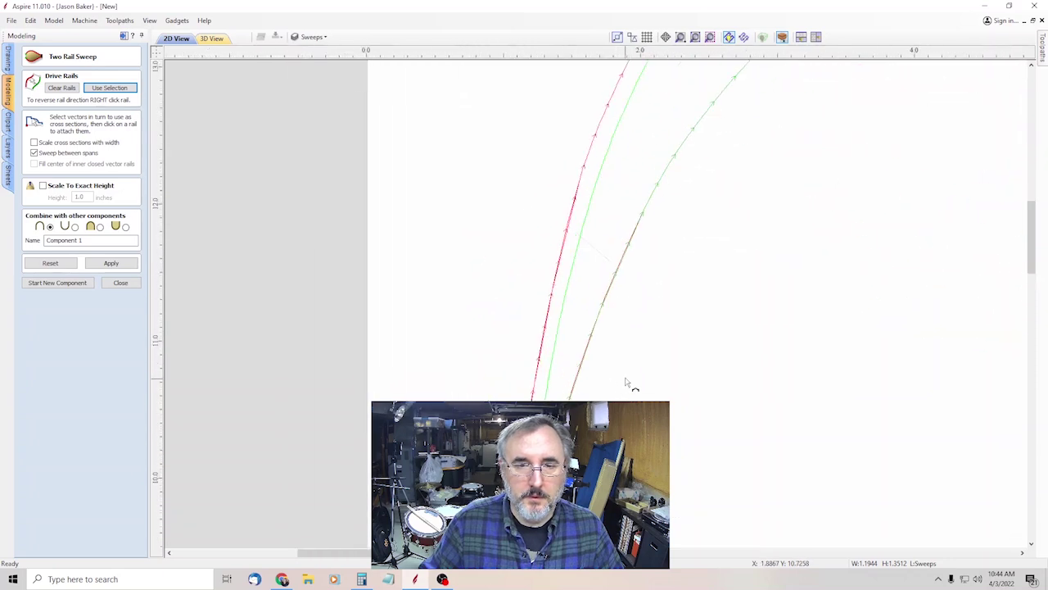
# Step: Add cross sections along the narrowing tail end of the rails at about Y 10.9, Y 9.1 and Y 8.3
pyautogui.click(585, 365)
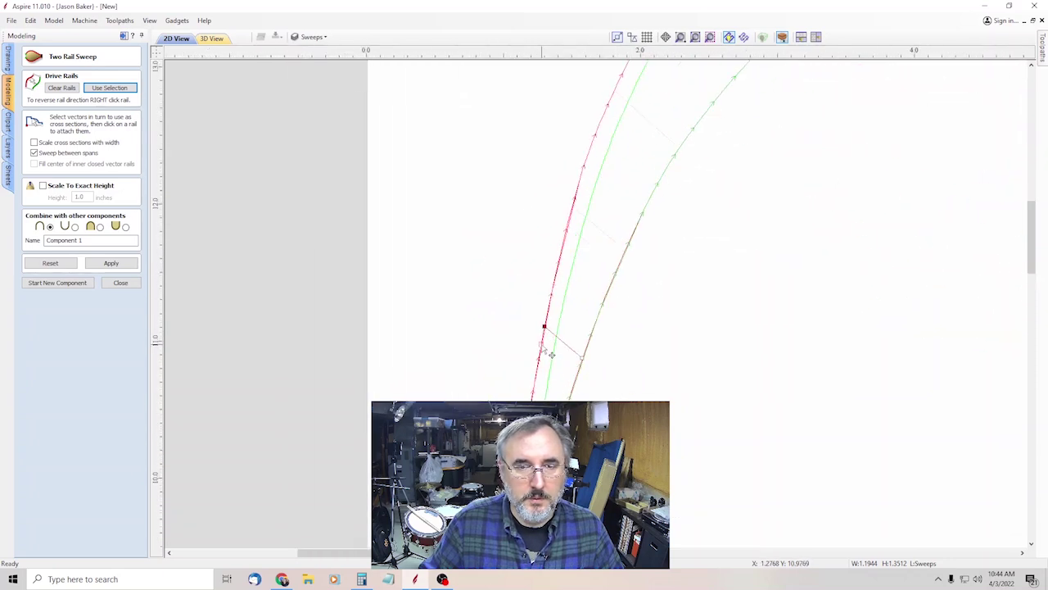
pyautogui.scroll(-2, 623, 385)
pyautogui.scroll(3, 683, 409)
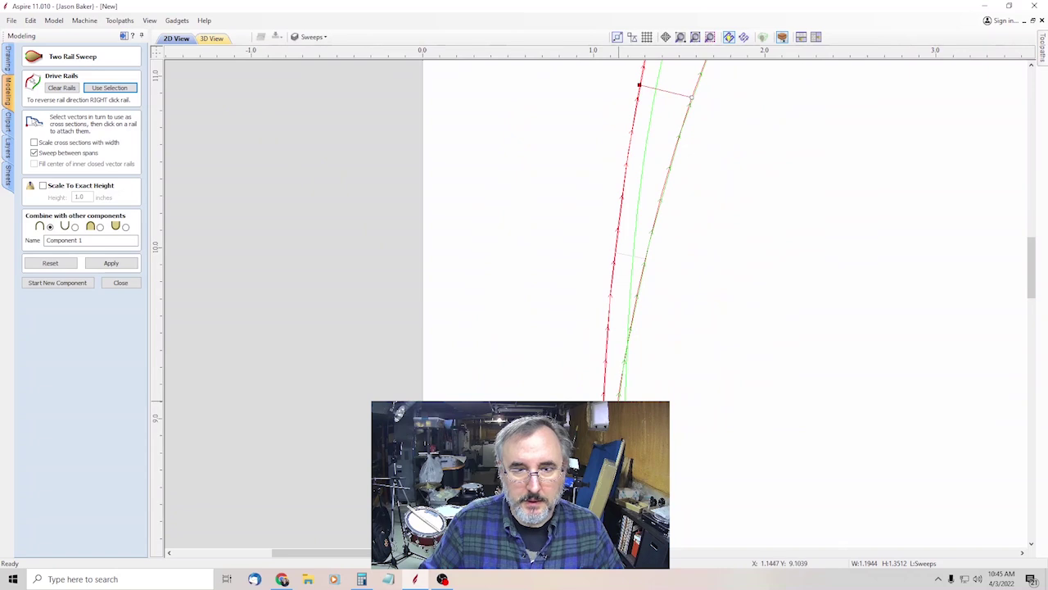
pyautogui.scroll(-2, 694, 442)
pyautogui.scroll(4, 674, 363)
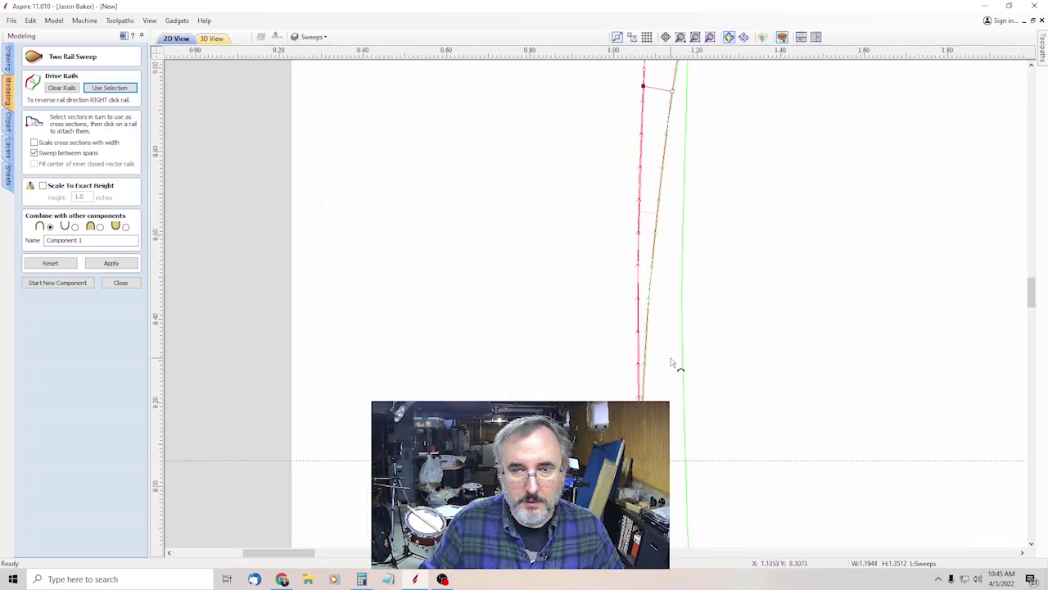
pyautogui.scroll(-10, 715, 407)
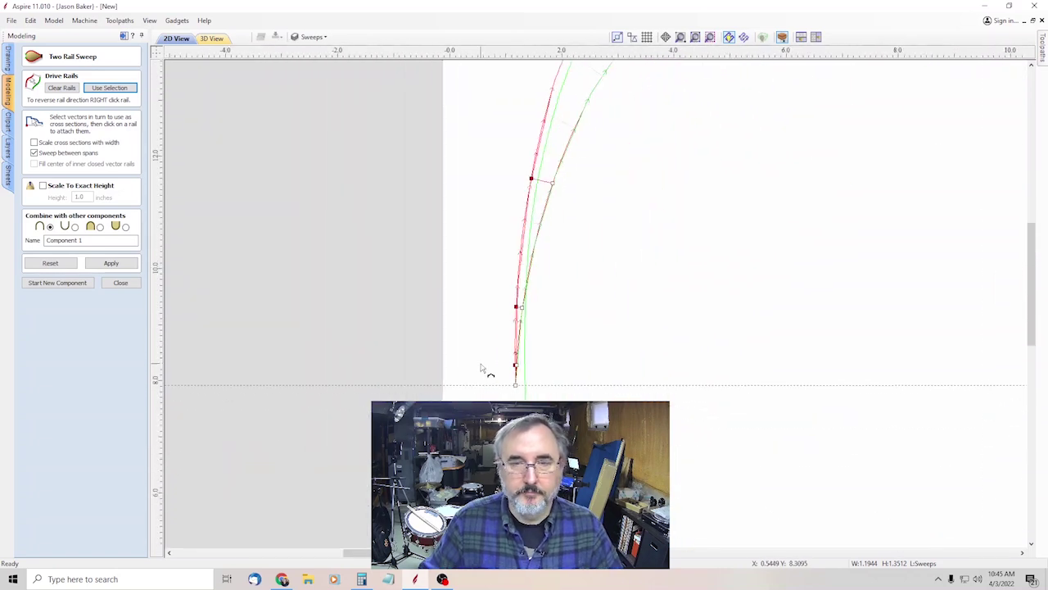
pyautogui.scroll(1, 847, 311)
pyautogui.scroll(2, 678, 237)
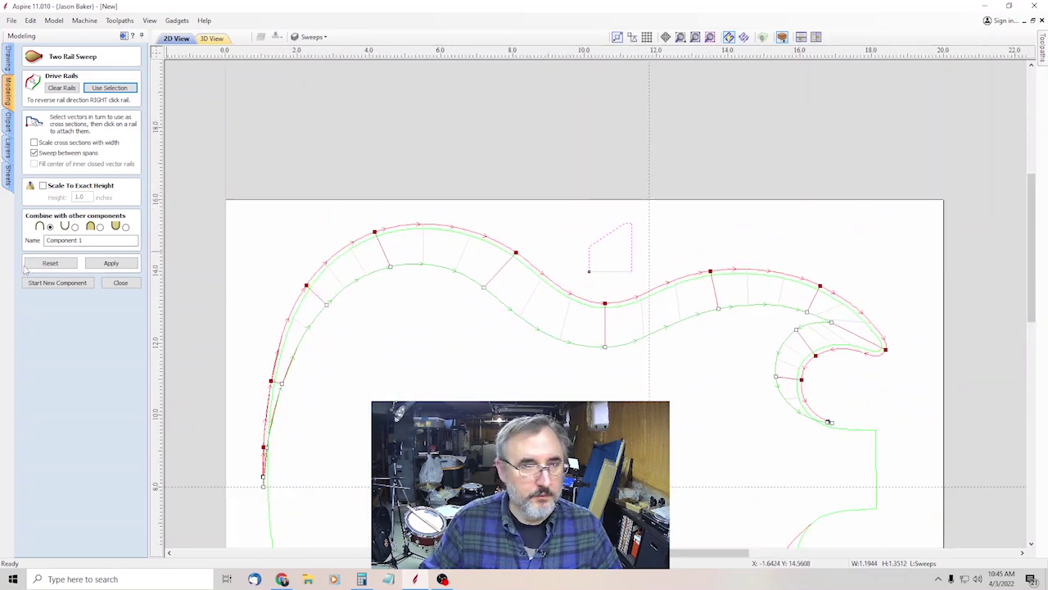
# Step: Apply the two-rail sweep as Component 1 and start a new component
pyautogui.click(112, 263)
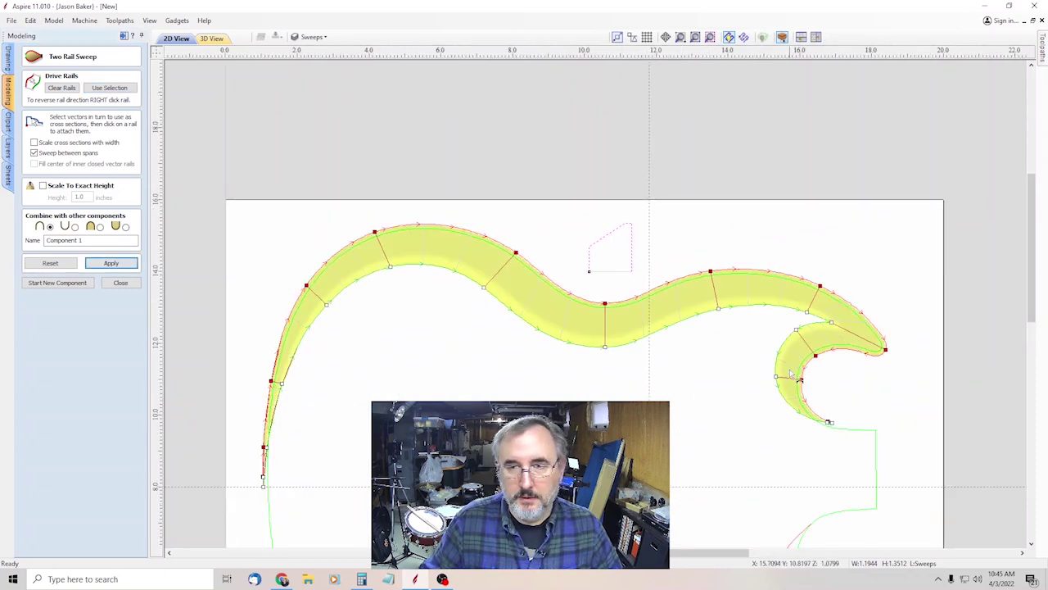
pyautogui.click(55, 282)
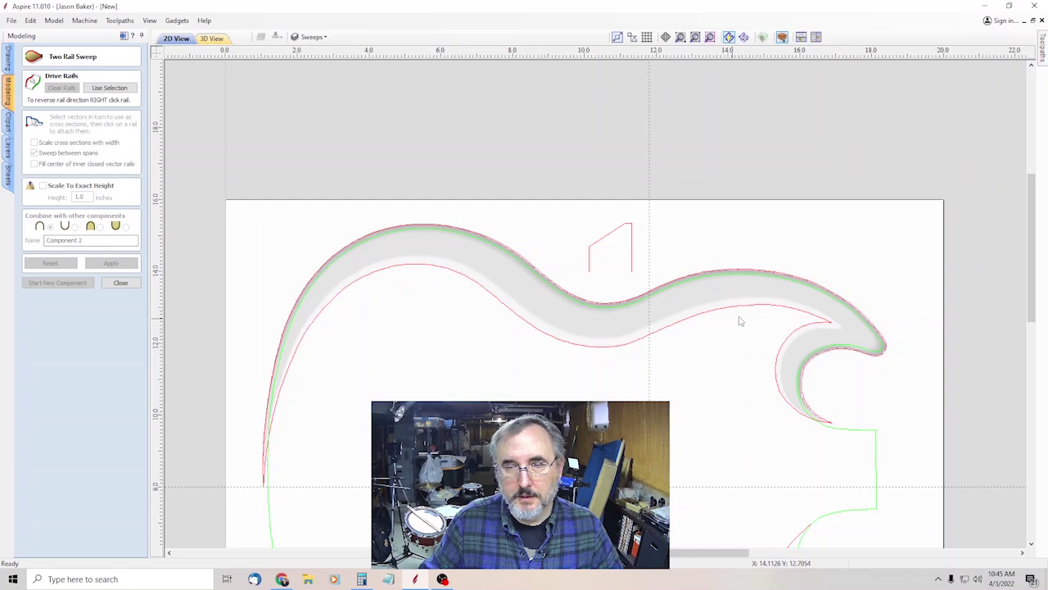
pyautogui.scroll(1, 703, 288)
pyautogui.scroll(3, 703, 287)
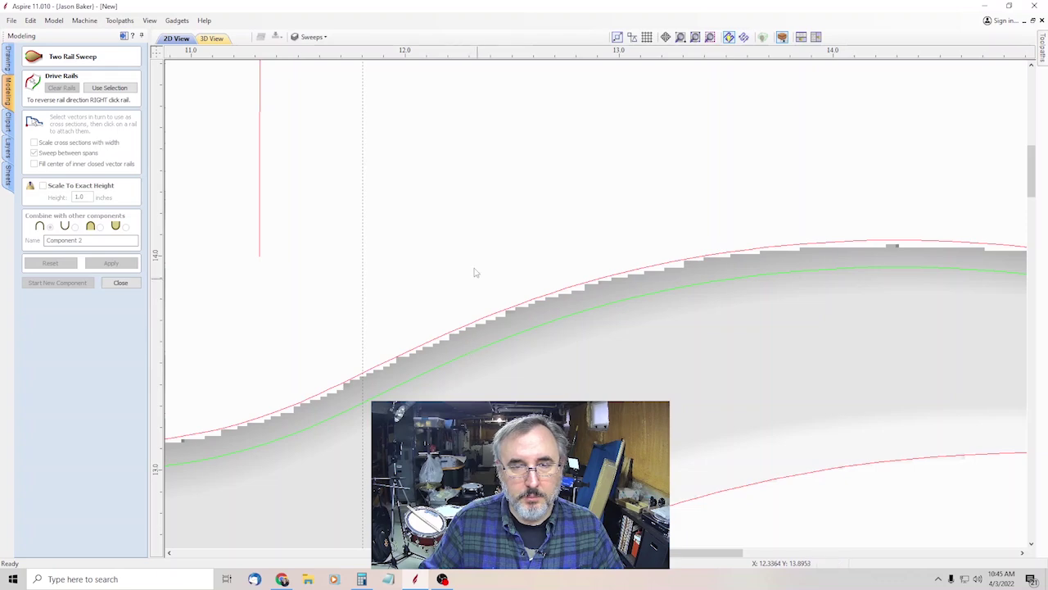
pyautogui.scroll(-6, 583, 340)
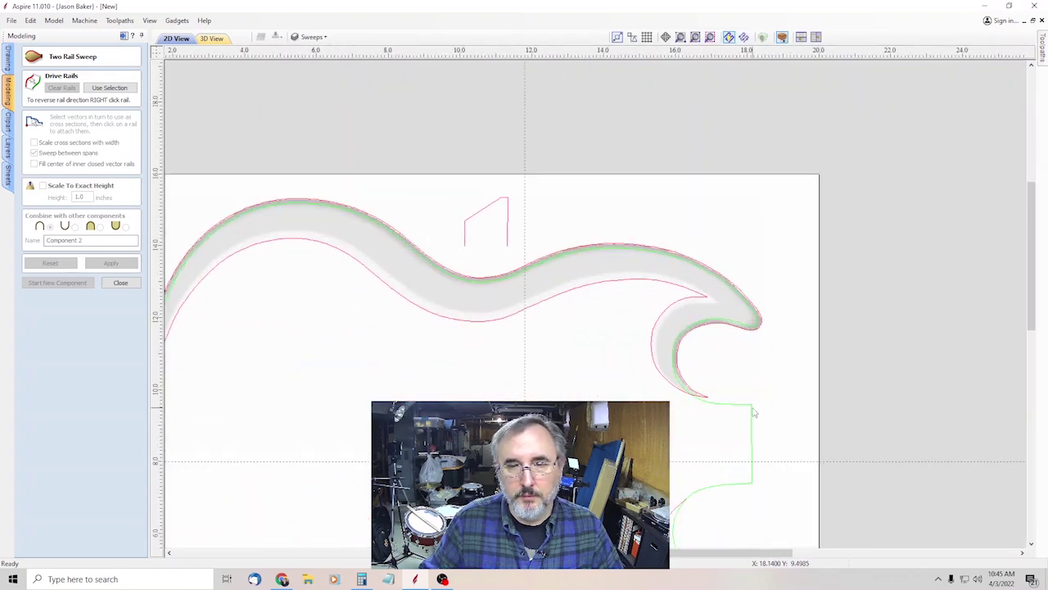
# Step: Select the guitar body outline and check the material setup from the toolpath operations without changing it
pyautogui.click(753, 410)
pyautogui.scroll(-3, 821, 419)
pyautogui.scroll(2, 835, 470)
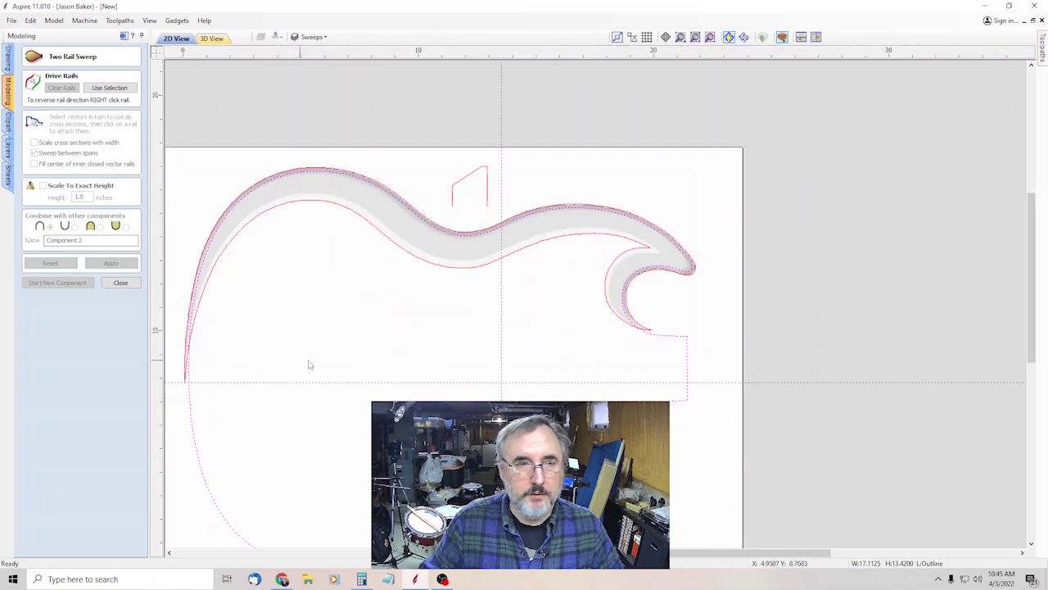
pyautogui.scroll(-1, 278, 369)
pyautogui.scroll(-2, 739, 352)
pyautogui.scroll(3, 463, 503)
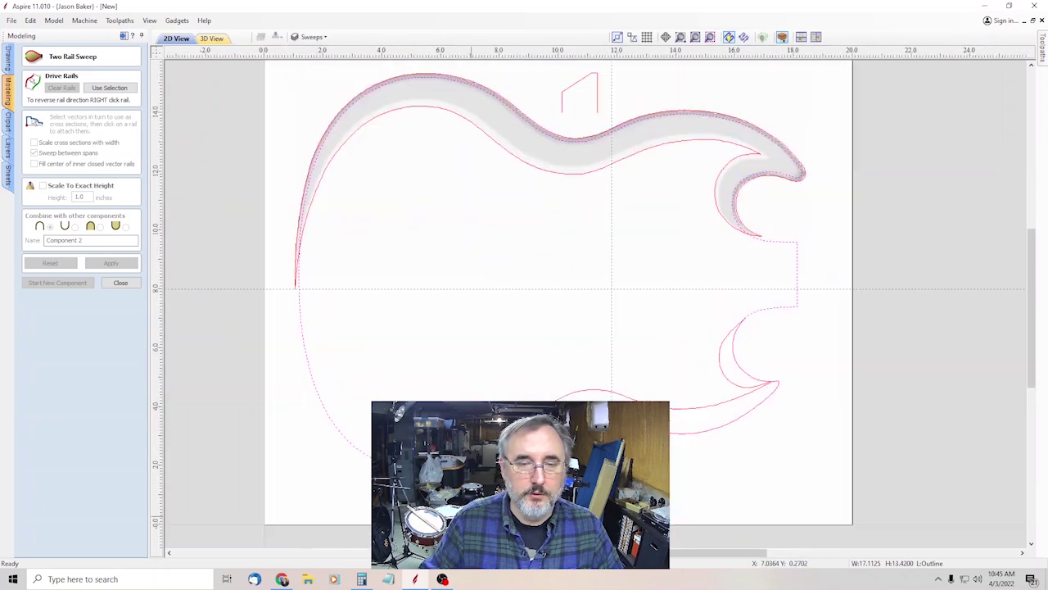
pyautogui.click(1042, 49)
pyautogui.click(898, 127)
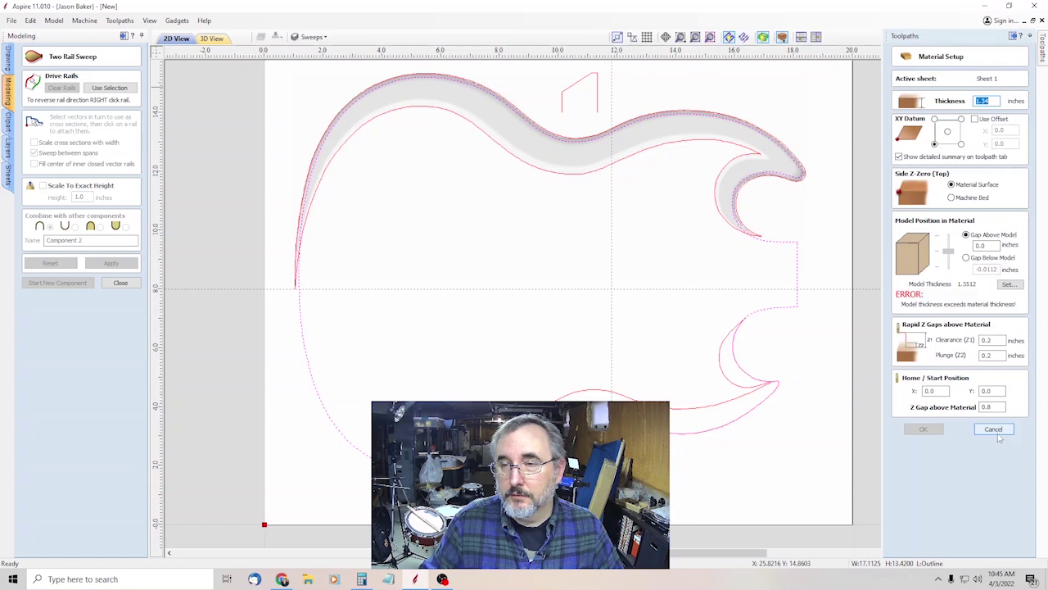
pyautogui.click(993, 430)
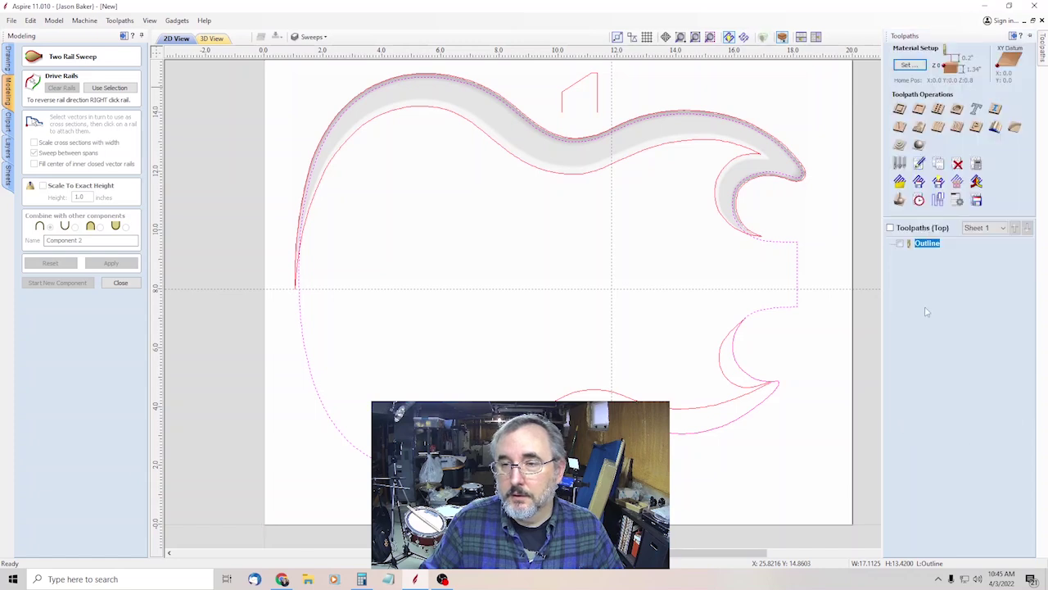
# Step: Delete the Outline toolpath and the empty Group 1, and select the guitar body outline
pyautogui.rightClick(931, 254)
pyautogui.click(950, 258)
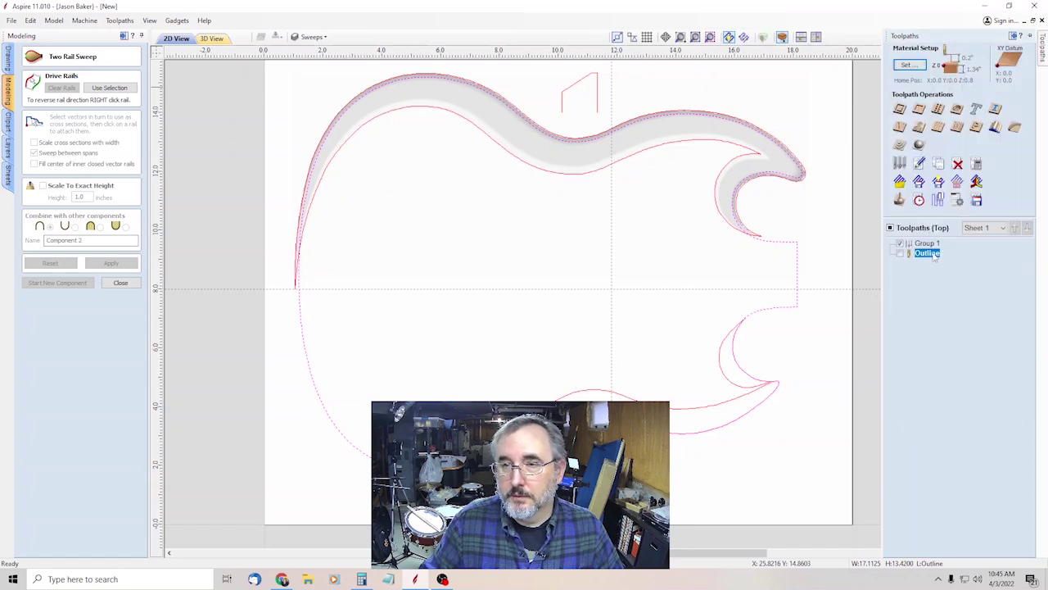
pyautogui.rightClick(932, 254)
pyautogui.moveTo(966, 398)
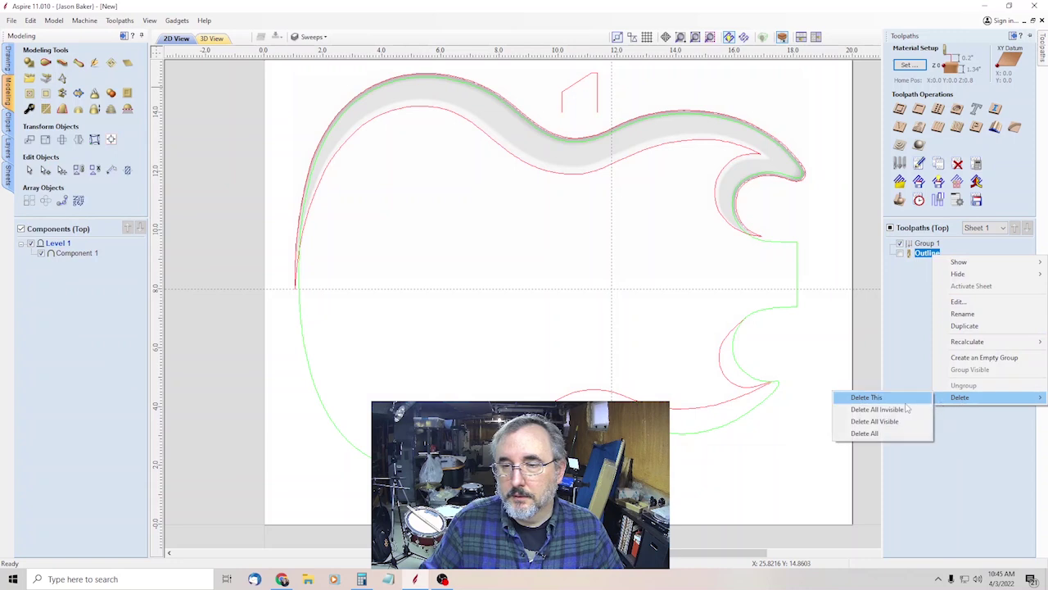
pyautogui.click(896, 398)
pyautogui.rightClick(932, 248)
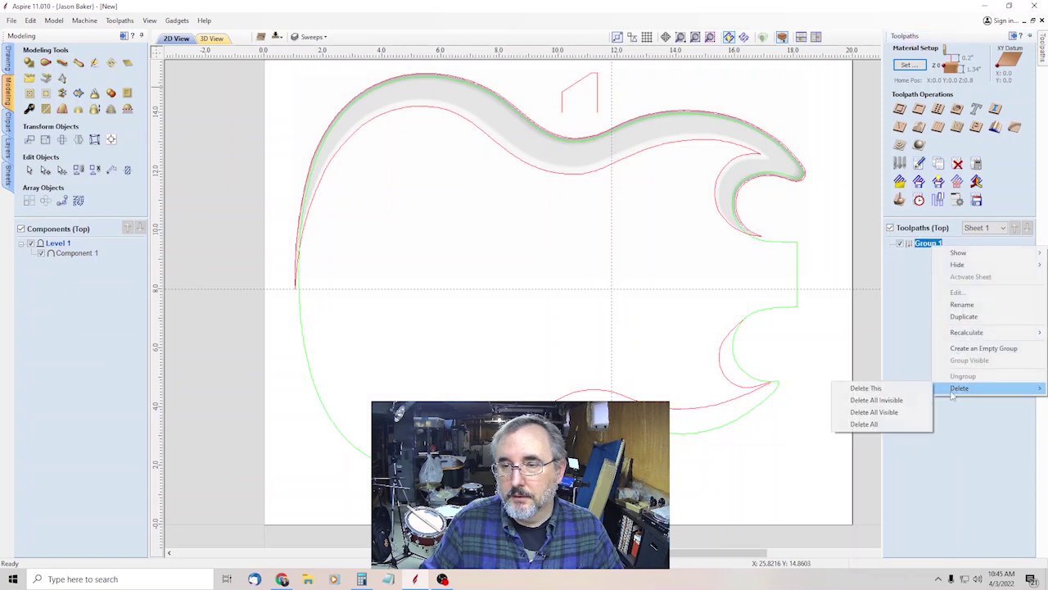
pyautogui.click(856, 388)
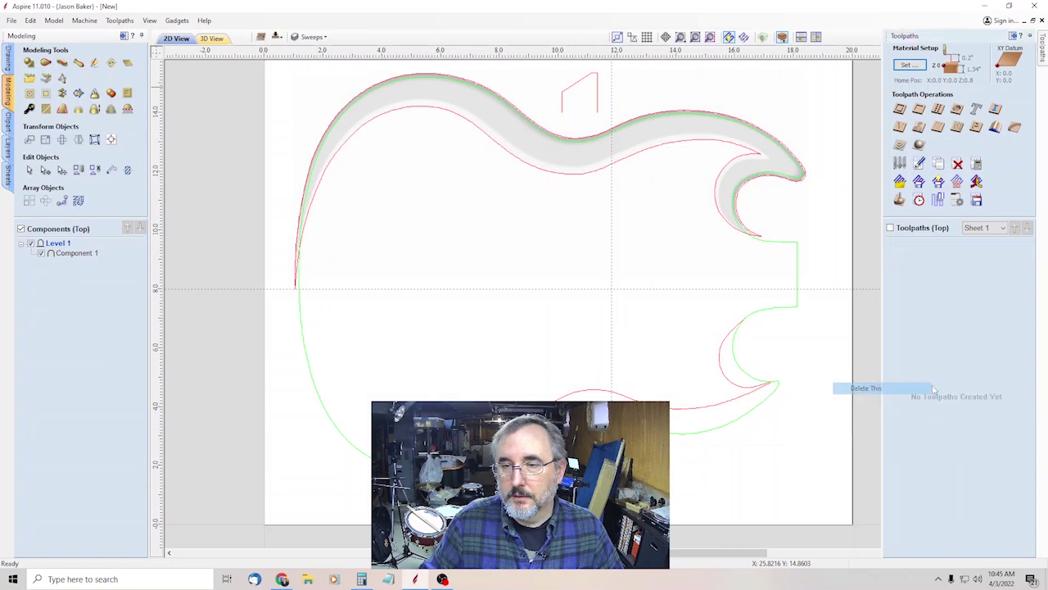
pyautogui.click(790, 242)
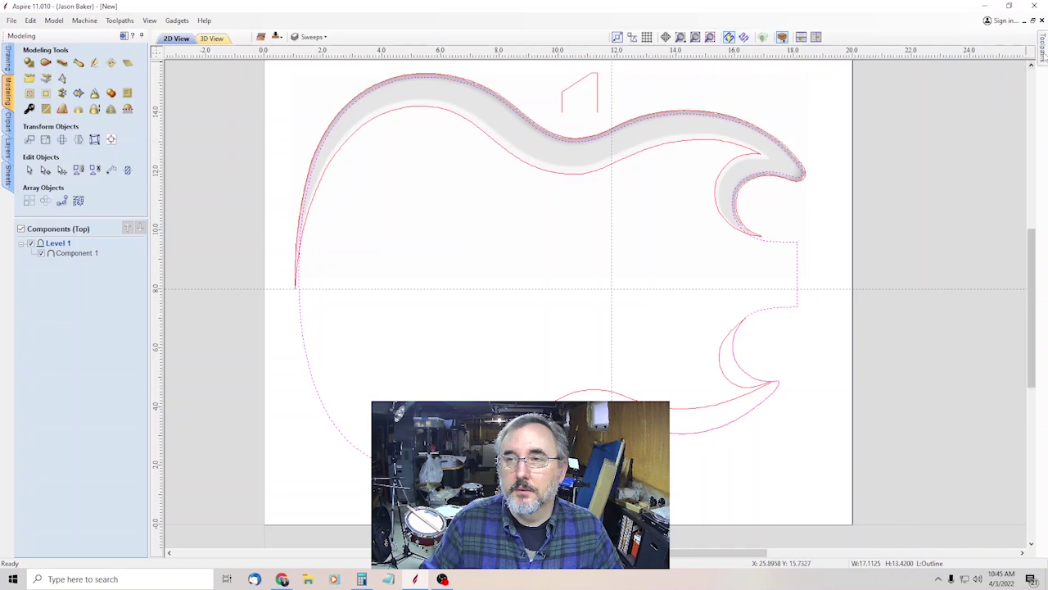
# Step: Start a 2D profile toolpath for the body outline and scale the model height to 1.34 inches in the material setup
pyautogui.moveTo(1042, 51)
pyautogui.click(899, 112)
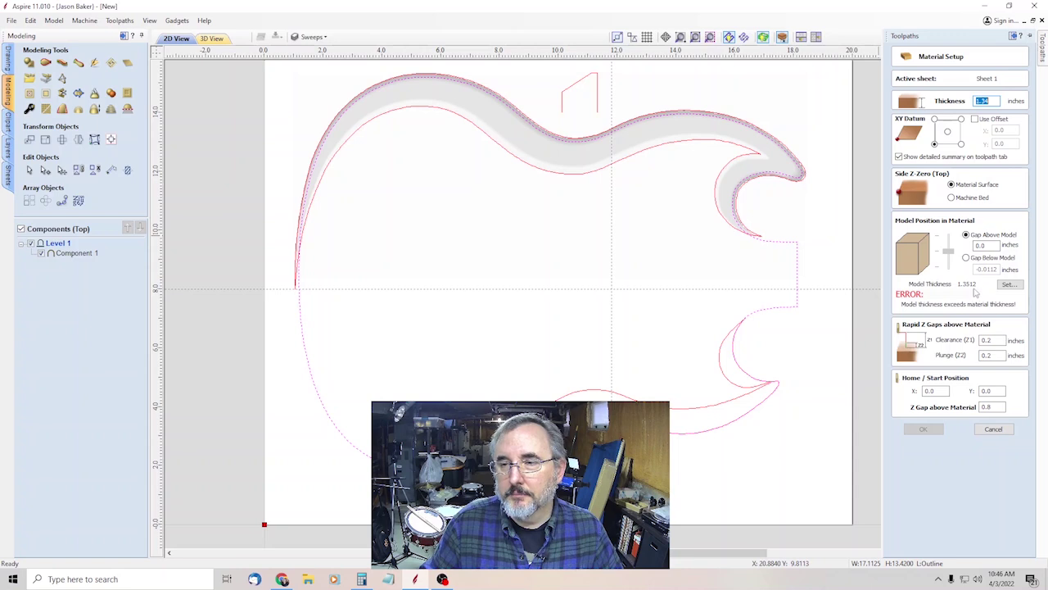
pyautogui.click(1010, 285)
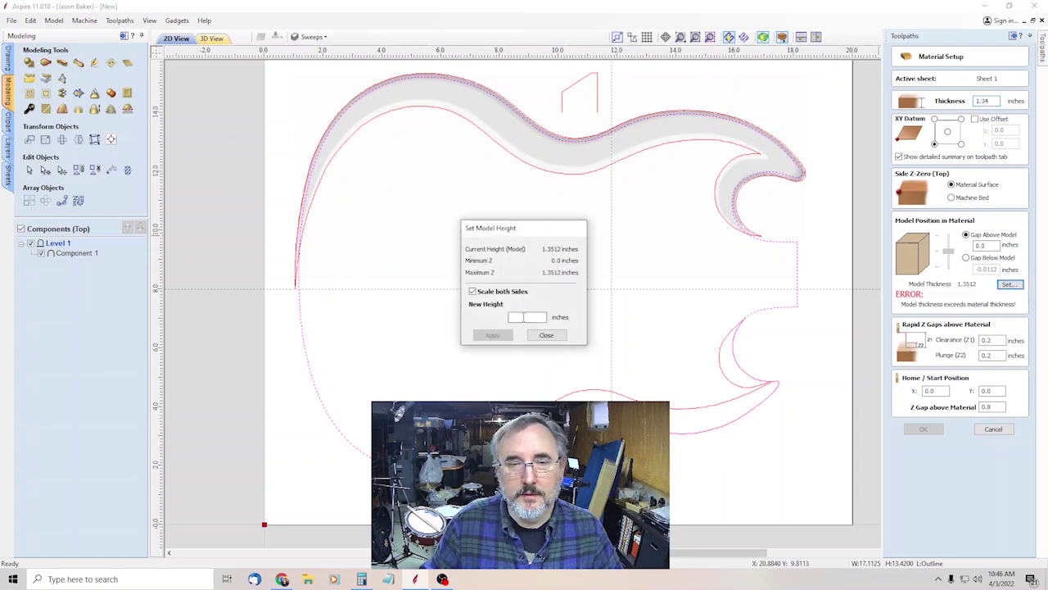
pyautogui.write('1.34')
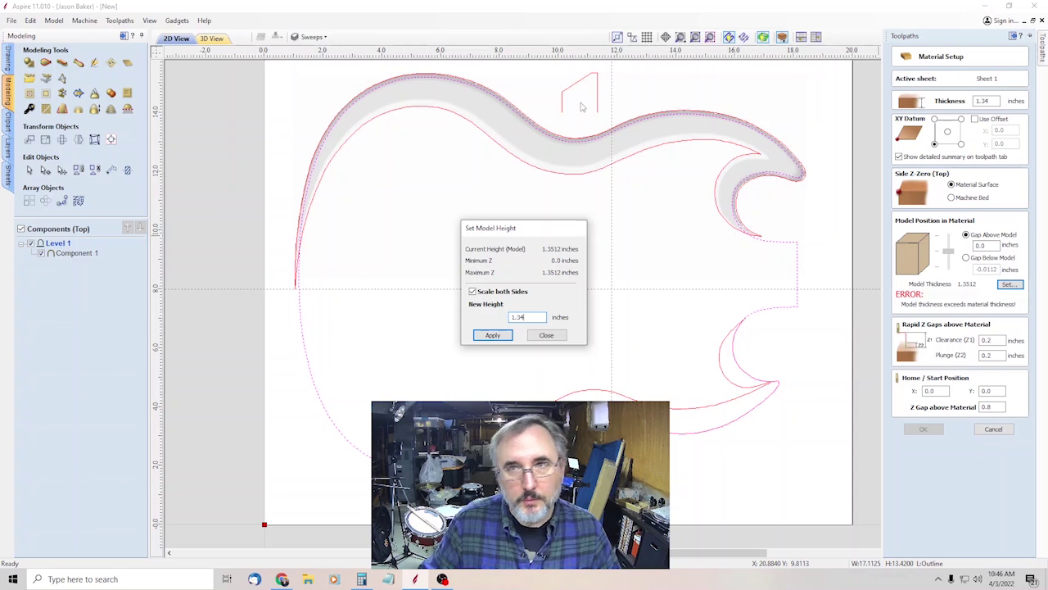
pyautogui.click(498, 338)
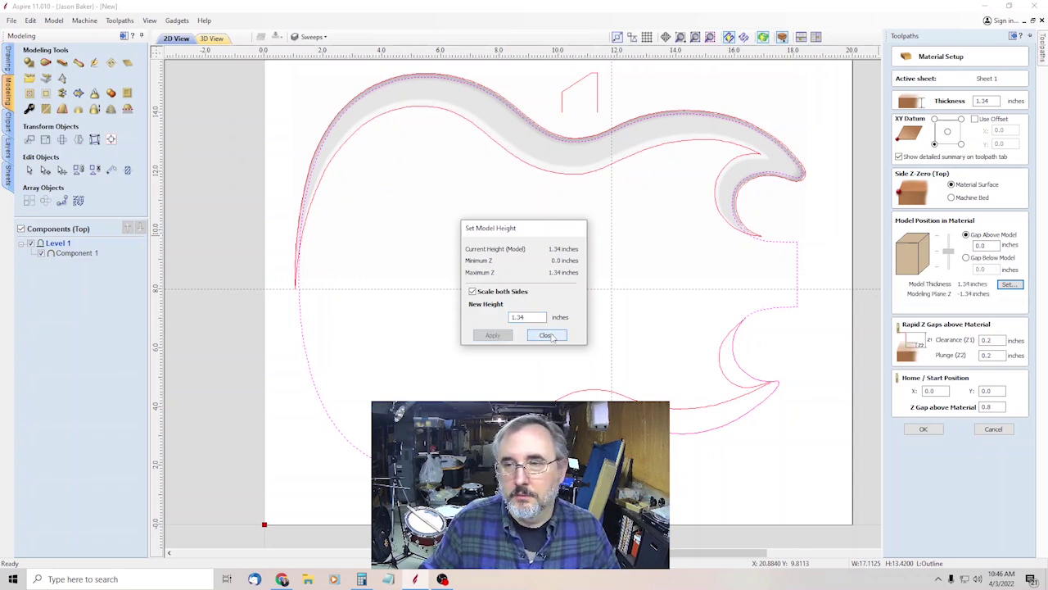
pyautogui.click(546, 336)
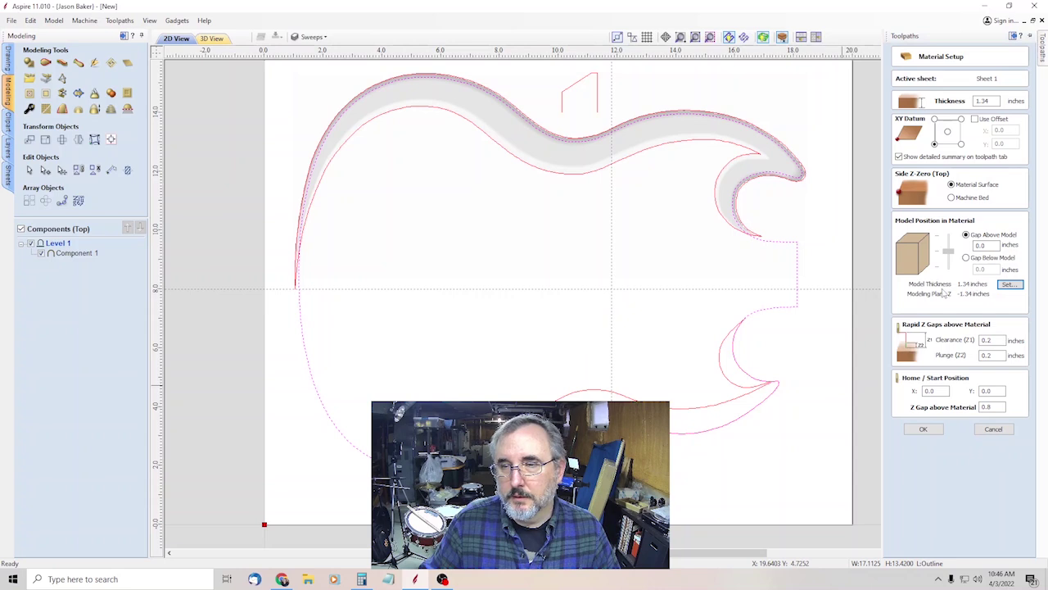
pyautogui.click(923, 429)
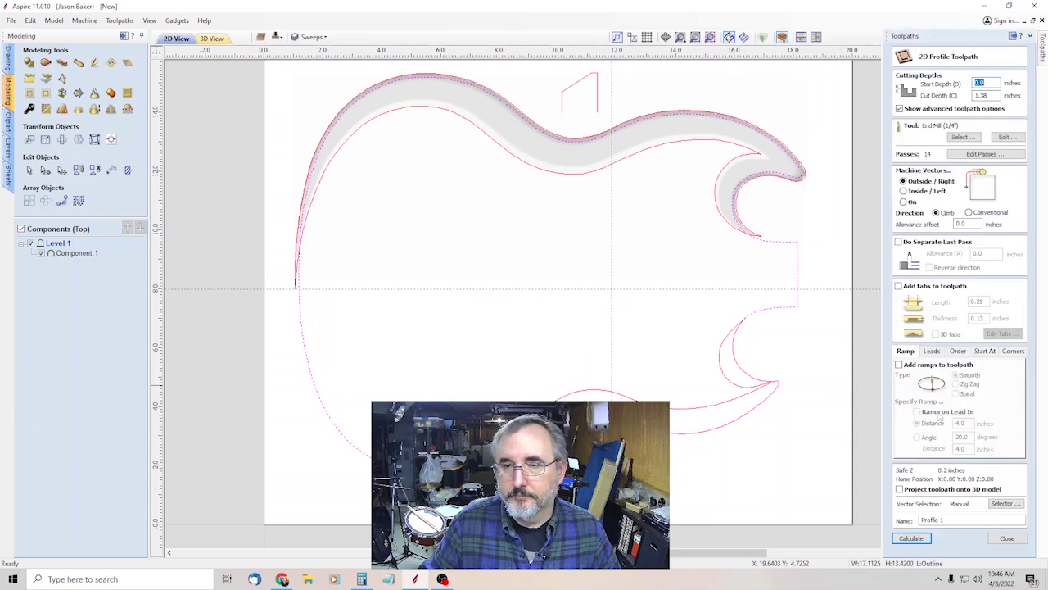
# Step: Name the profile toolpath Outline and calculate it outside the body outline, accepting the cut through the material
pyautogui.tripleClick(942, 520)
pyautogui.write('Ou')
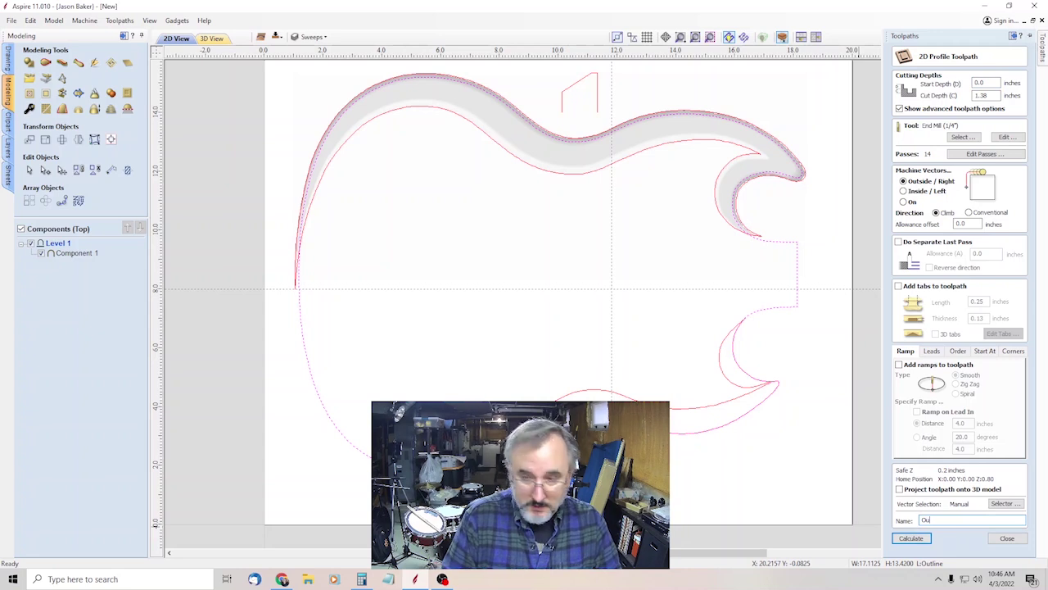
pyautogui.write('tli')
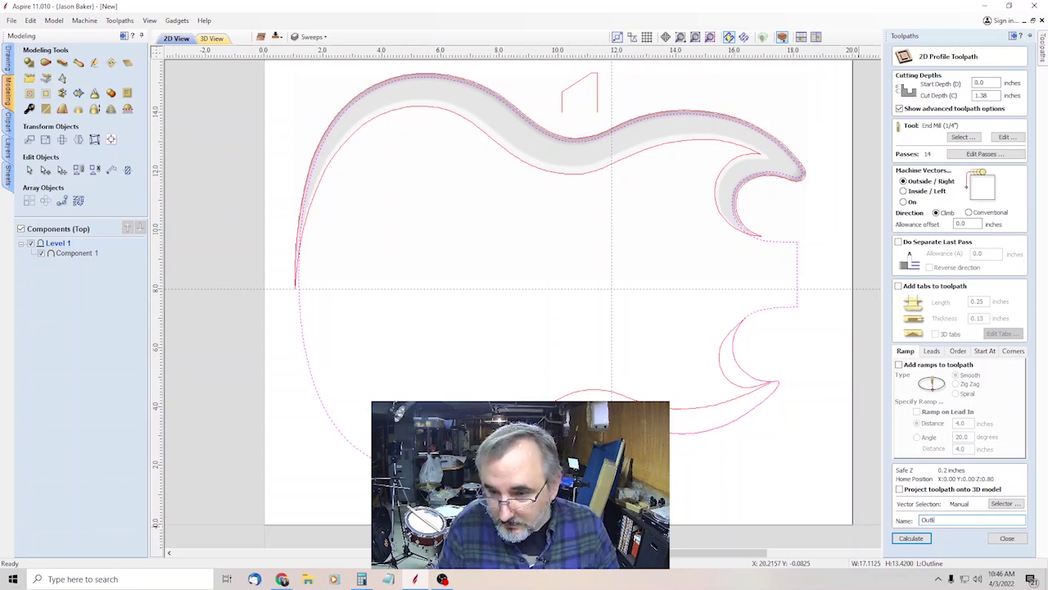
pyautogui.write('ne')
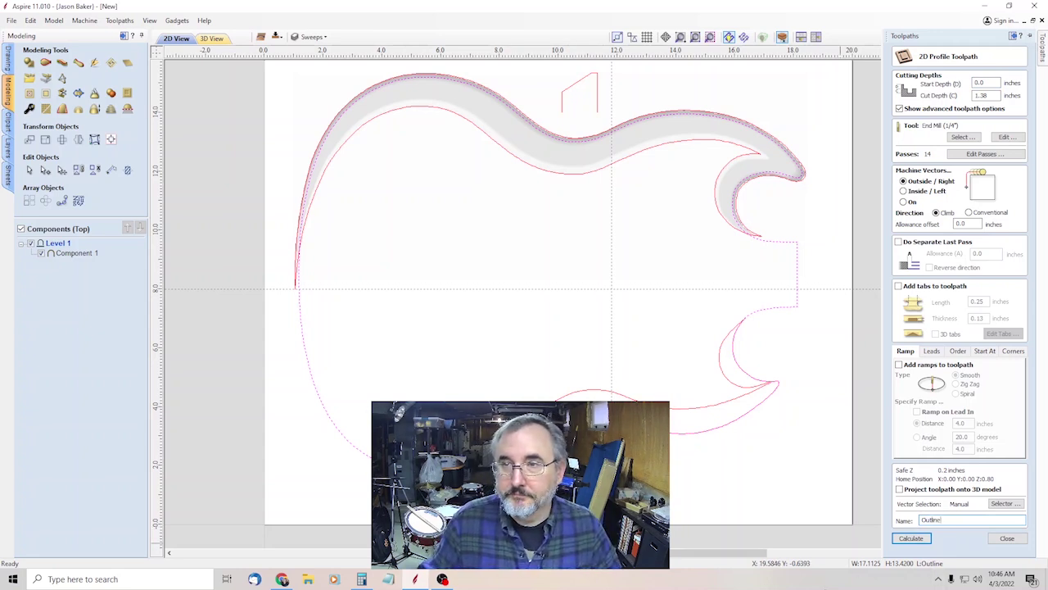
pyautogui.click(911, 538)
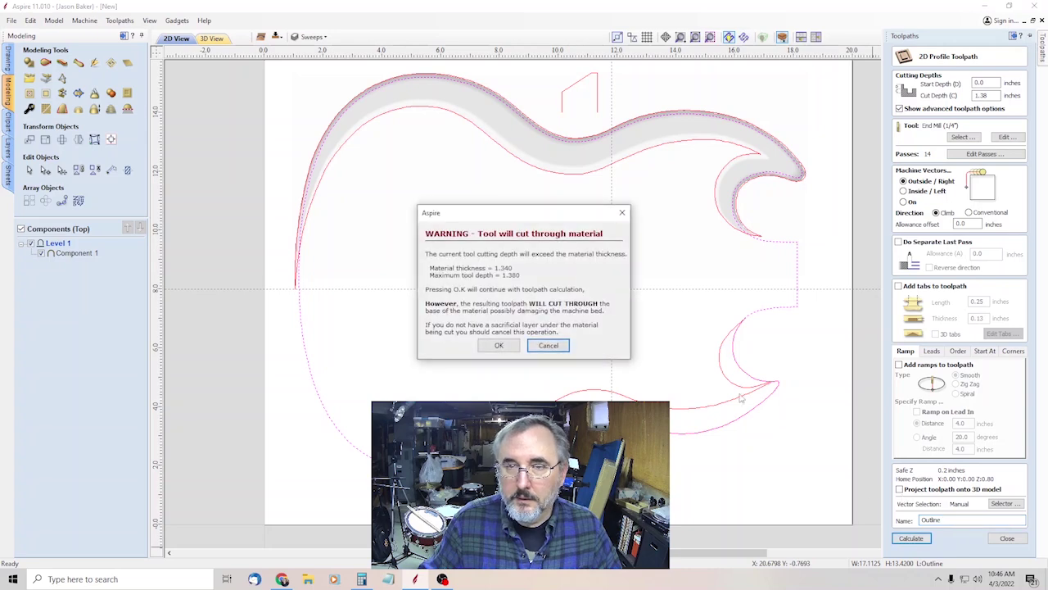
pyautogui.click(498, 347)
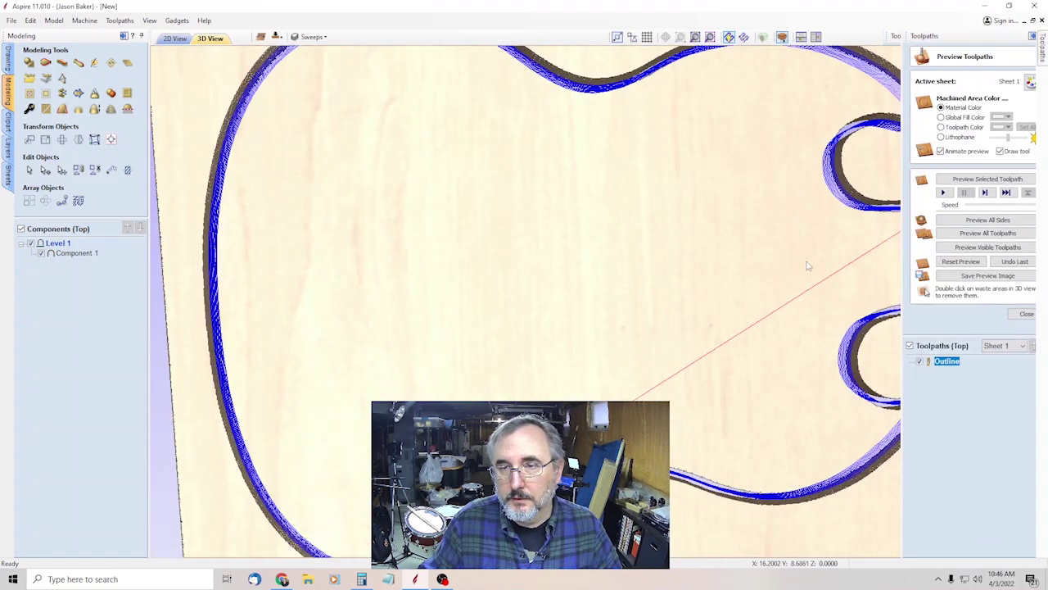
# Step: Preview the Outline toolpath on all sides and examine the simulated cut around the guitar body
pyautogui.scroll(2, 581, 299)
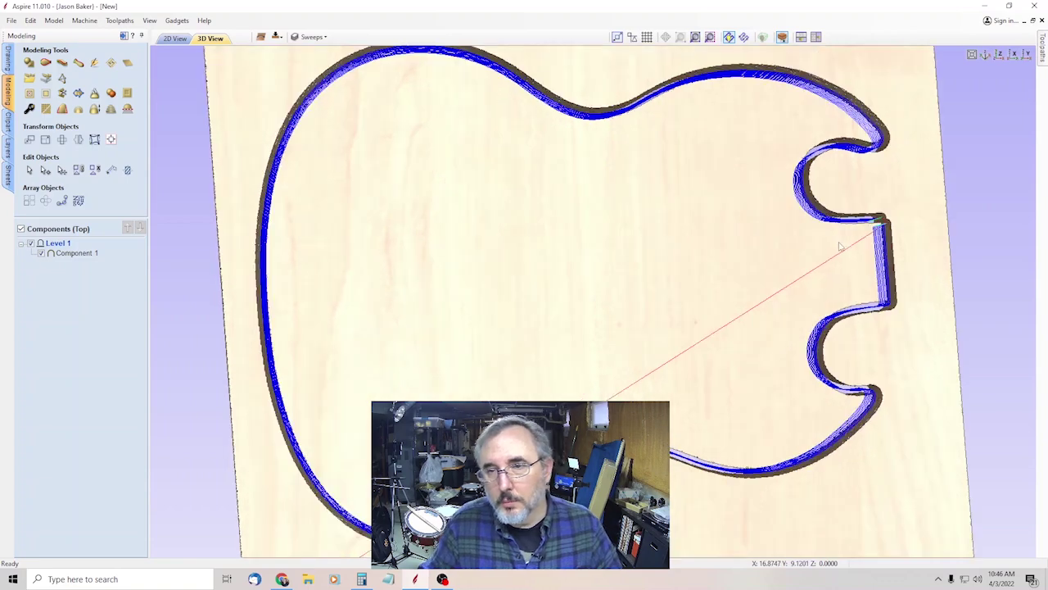
pyautogui.scroll(2, 571, 301)
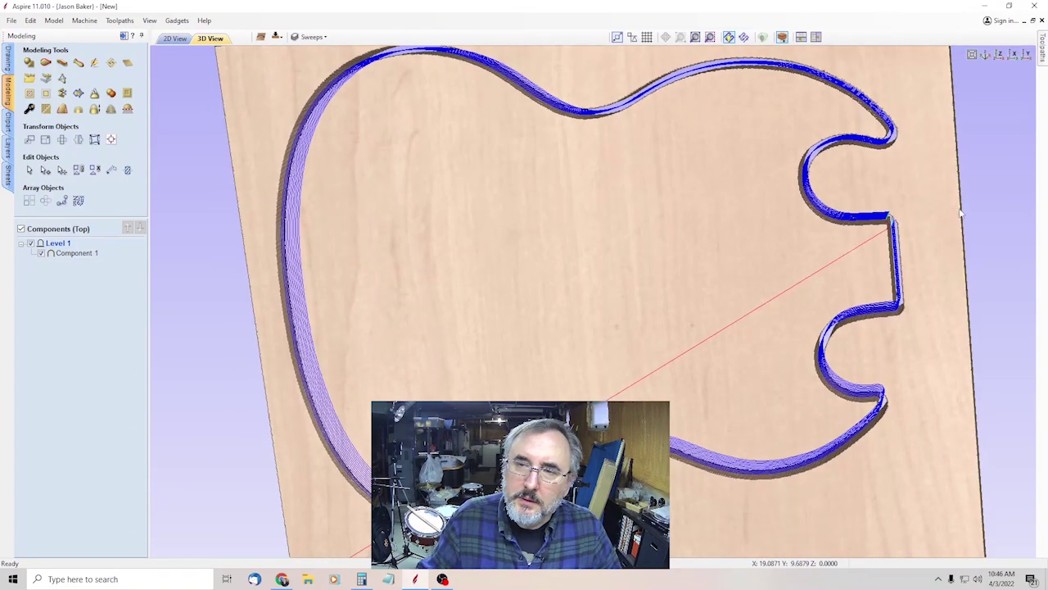
pyautogui.moveTo(1042, 47)
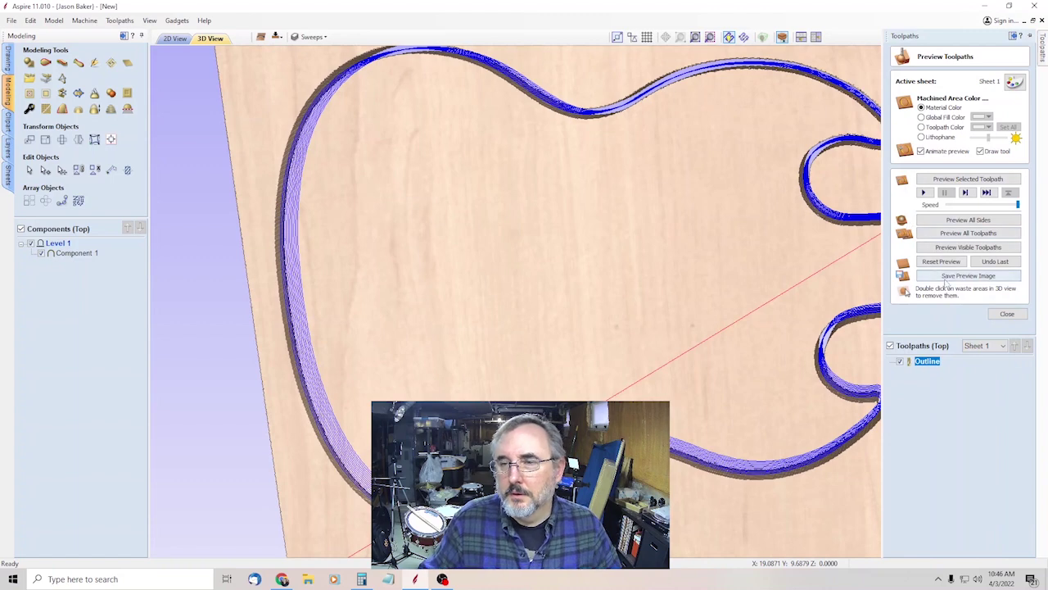
pyautogui.click(954, 221)
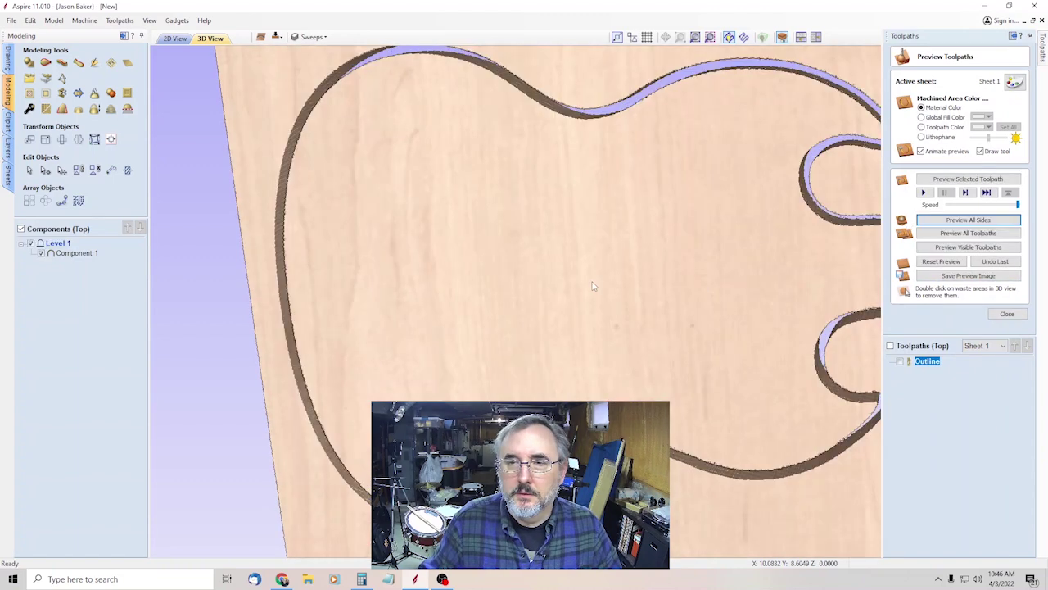
pyautogui.scroll(-5, 710, 284)
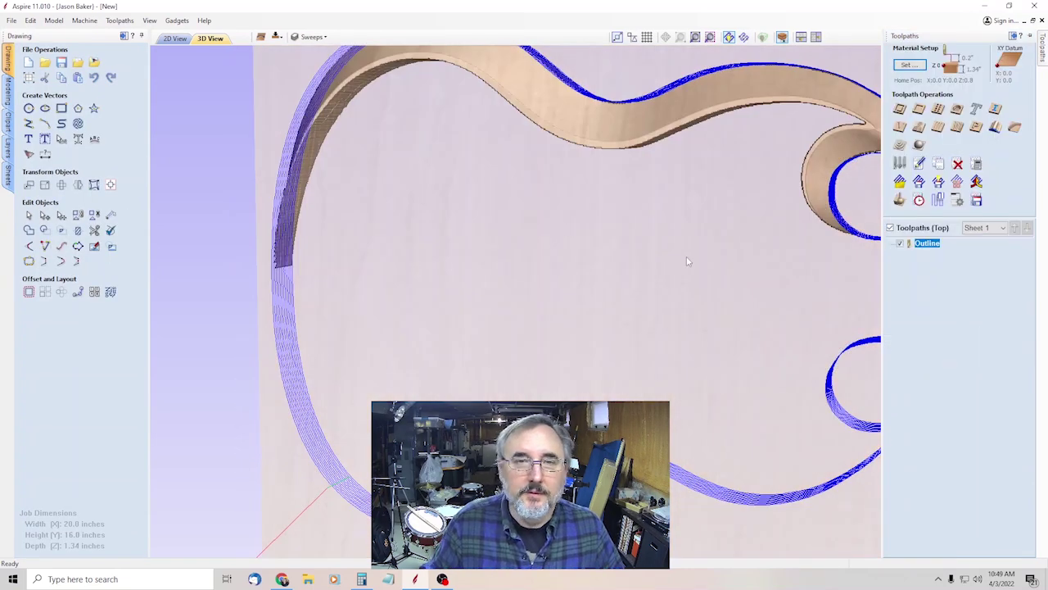
pyautogui.scroll(-5, 737, 262)
# Step: Select the bevel sweep component and calculate a 3D roughing toolpath with the 1/4" end mill inside the model boundary
pyautogui.click(174, 38)
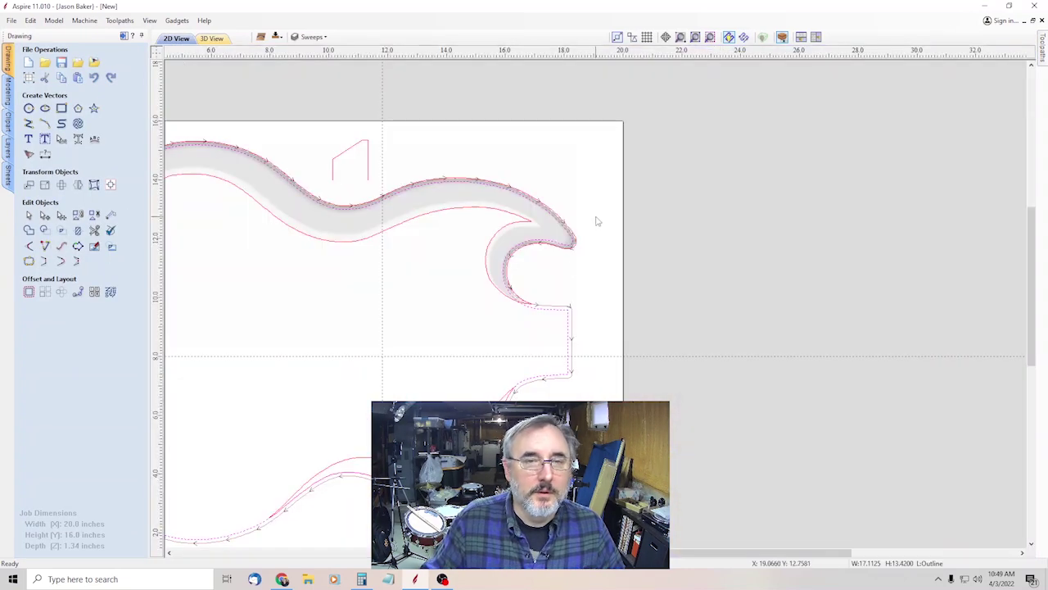
pyautogui.scroll(-2, 537, 435)
pyautogui.moveTo(538, 435); pyautogui.dragTo(587, 435, button='middle')
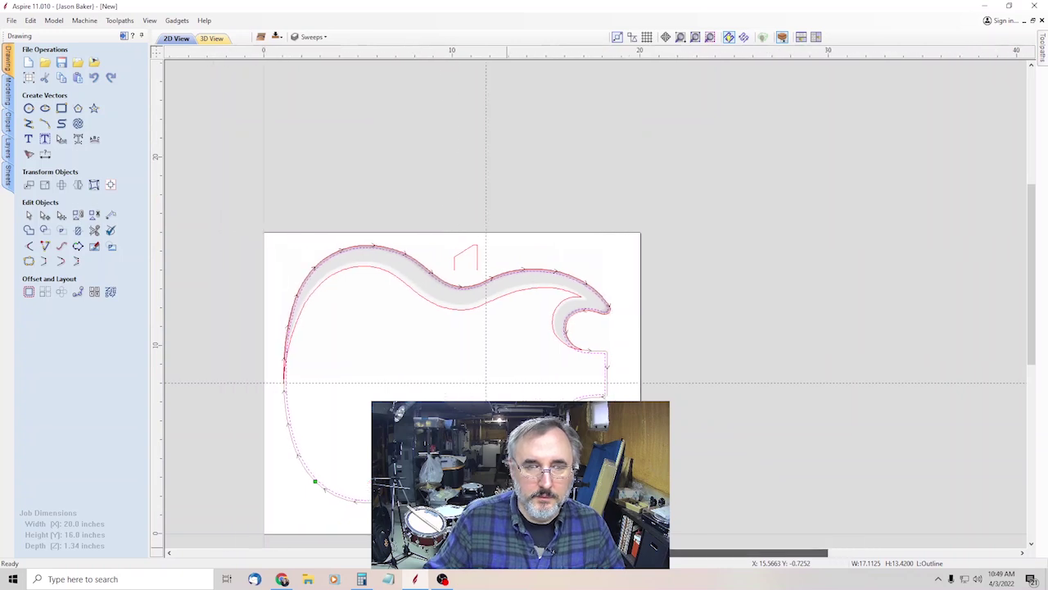
pyautogui.moveTo(631, 335); pyautogui.dragTo(711, 245, button='middle')
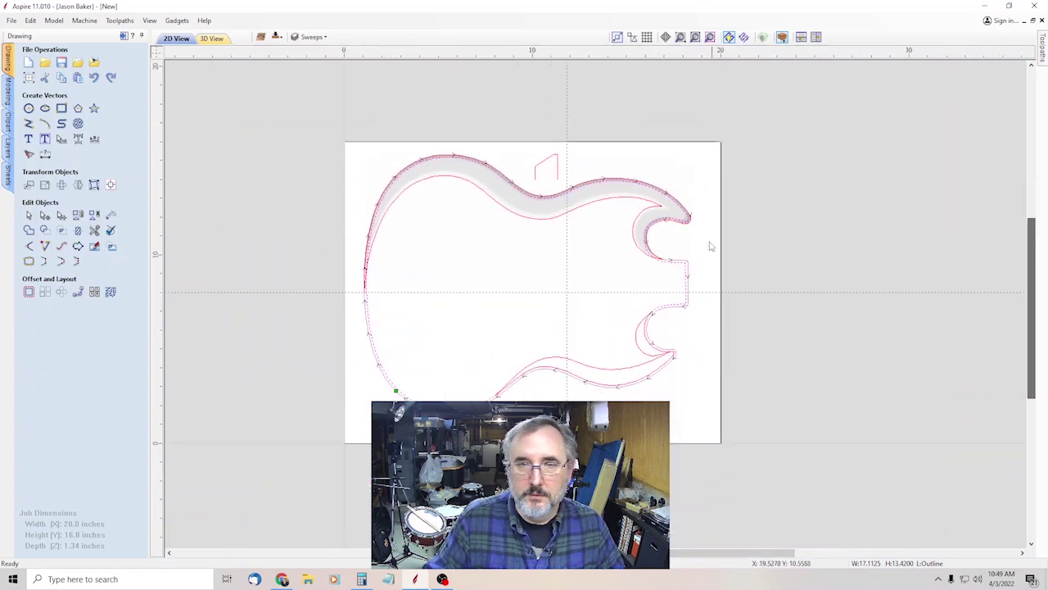
pyautogui.scroll(2, 711, 246)
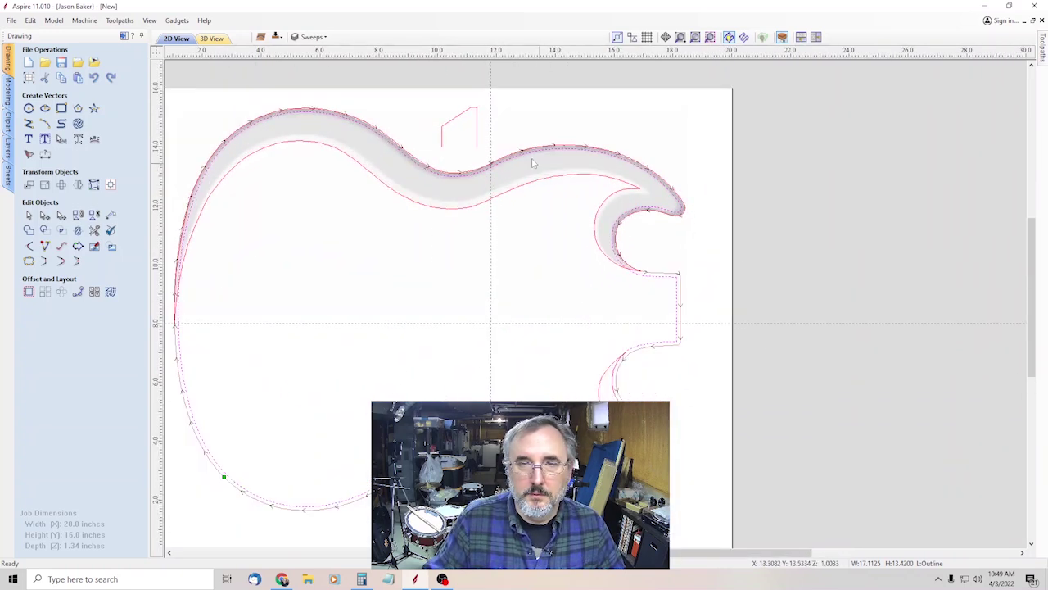
pyautogui.click(1041, 61)
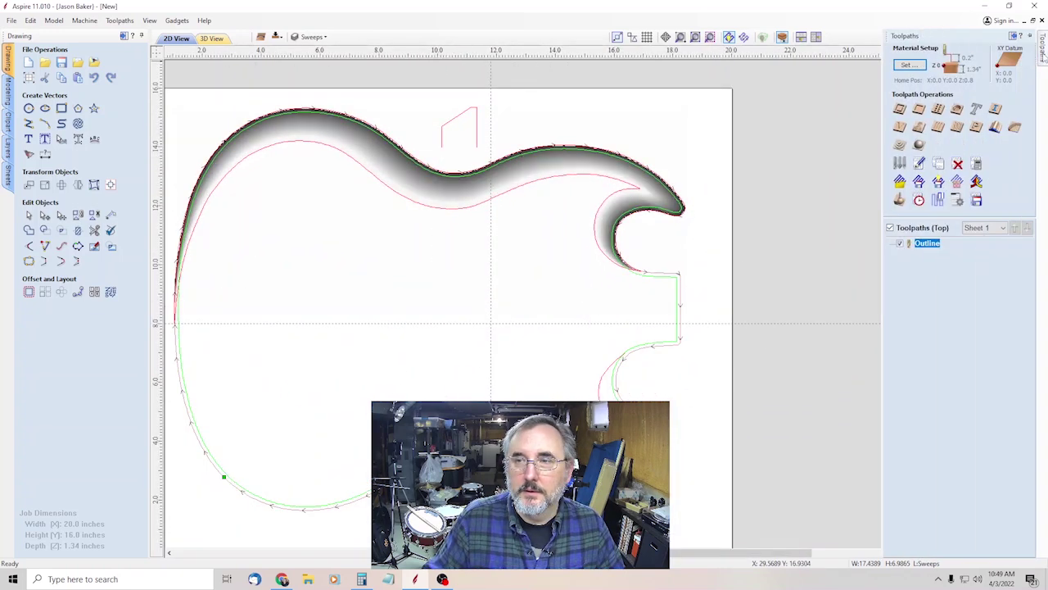
pyautogui.click(900, 146)
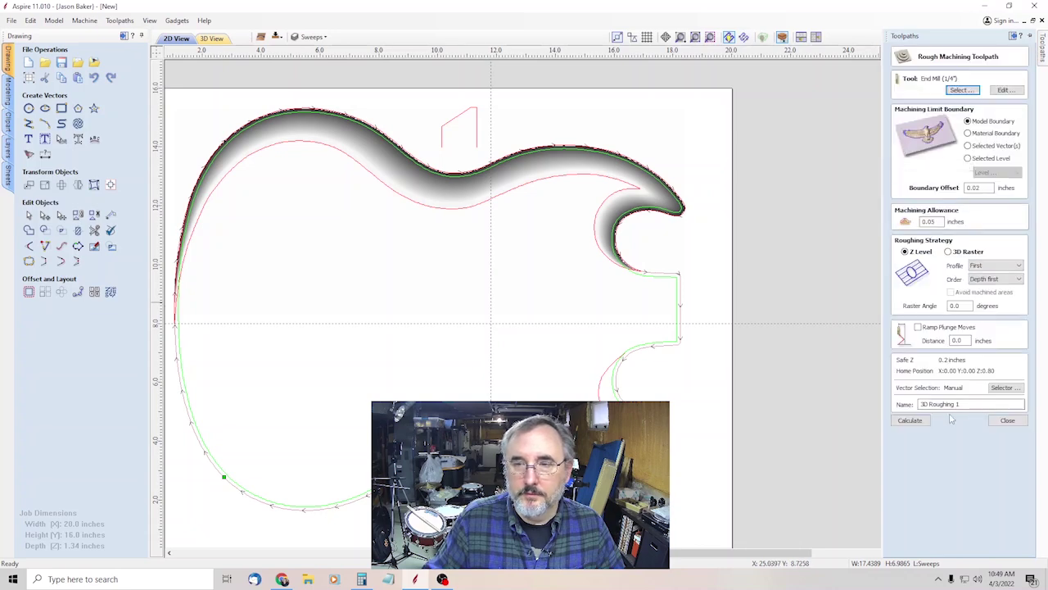
pyautogui.click(910, 420)
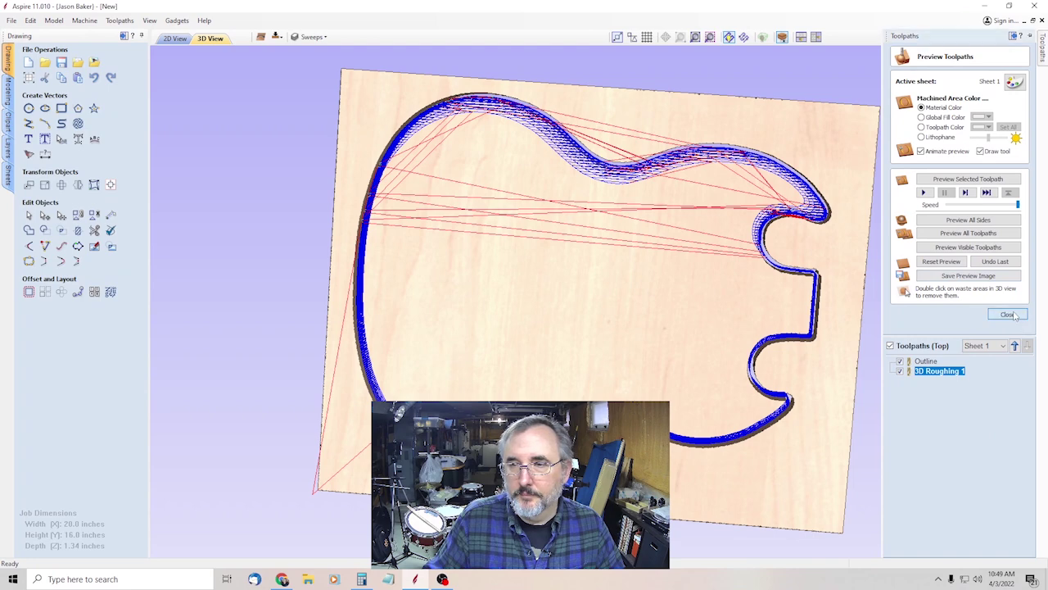
pyautogui.click(1008, 314)
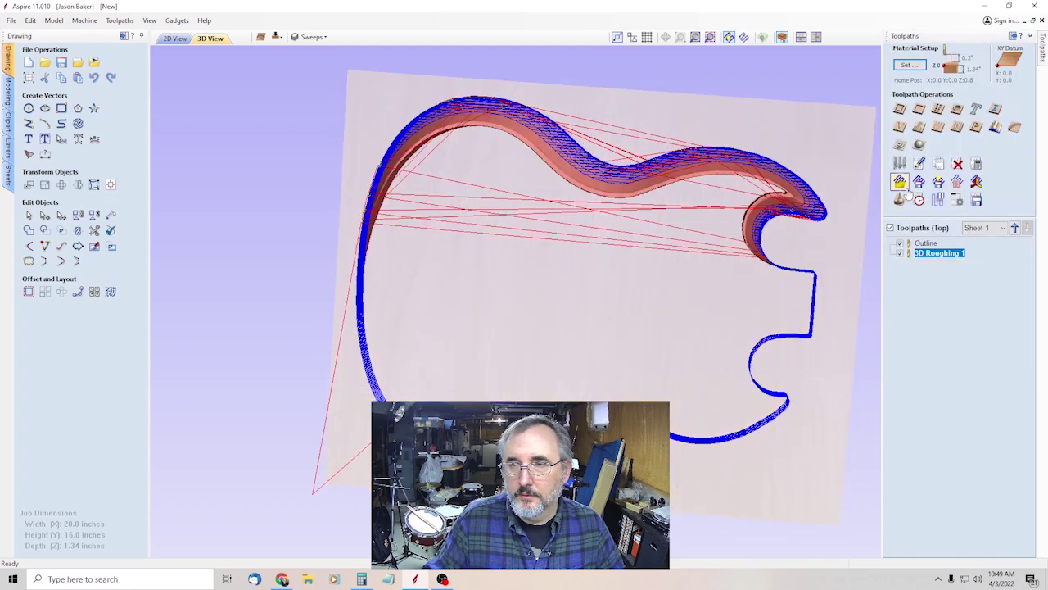
# Step: Calculate a raster 3D finishing toolpath with the 1/8" ball nose, and rerun the preview of all sides from a reset state
pyautogui.click(920, 146)
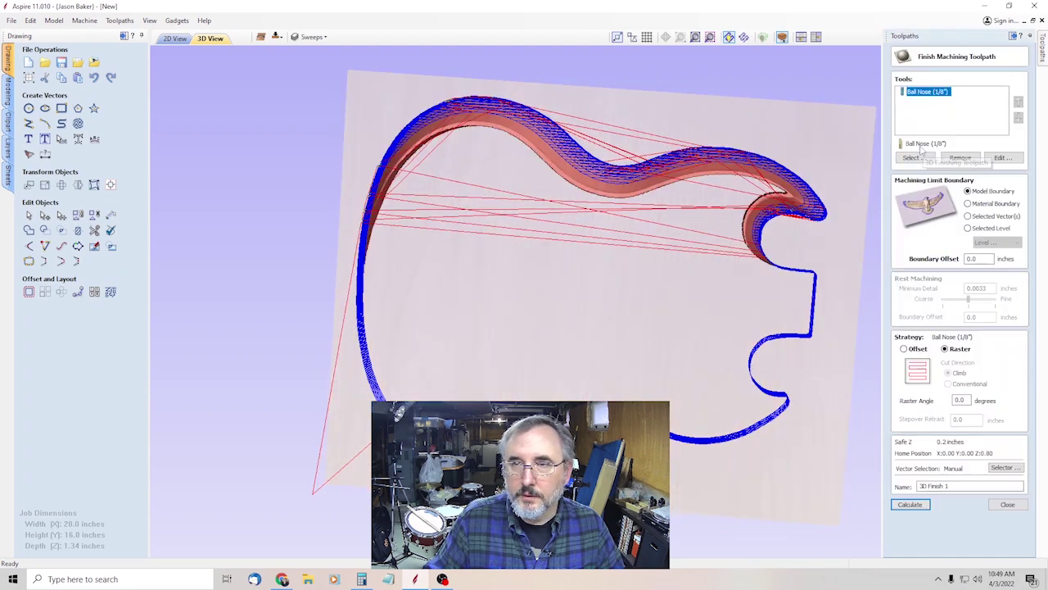
pyautogui.click(910, 506)
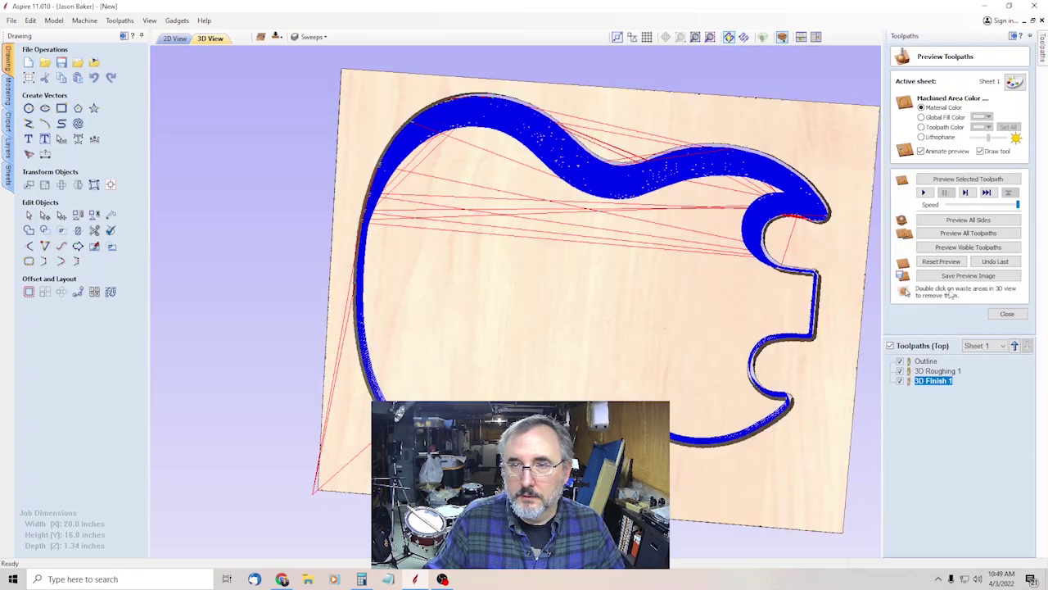
pyautogui.click(941, 261)
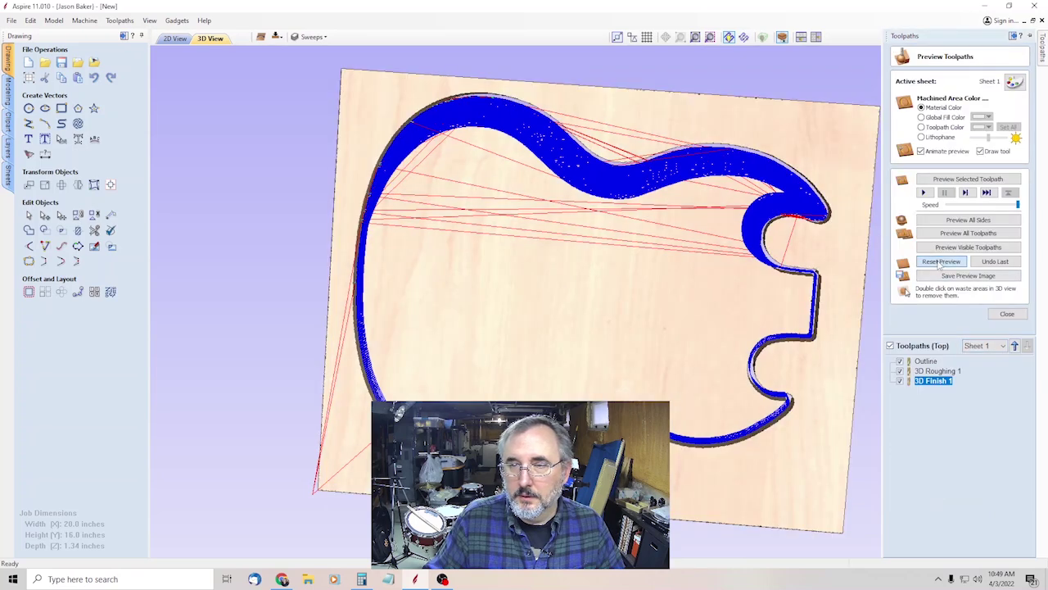
pyautogui.click(981, 221)
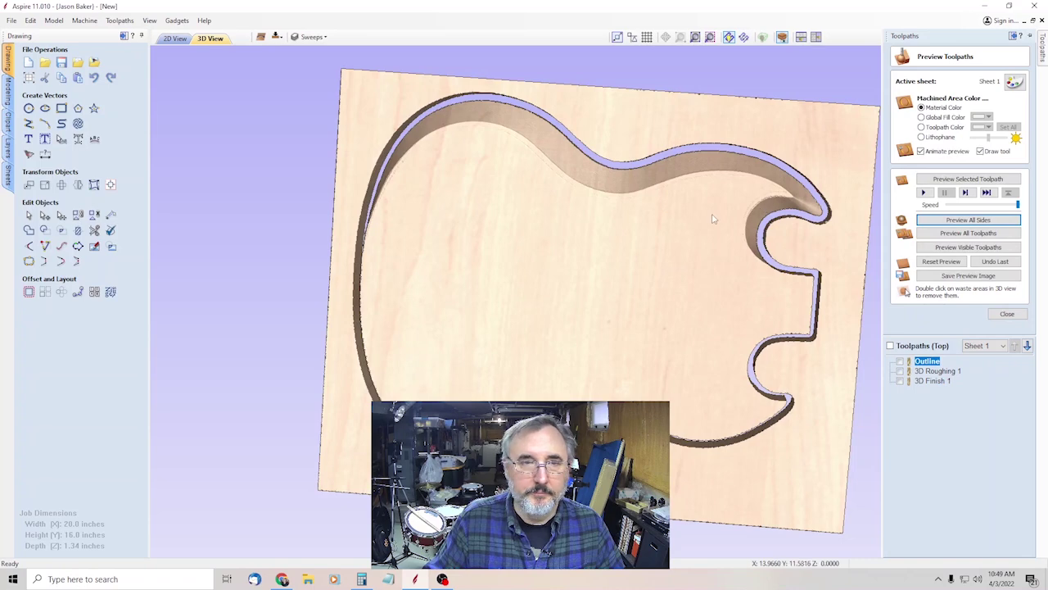
# Step: Remove the waste around the simulated guitar body and examine its bevel, horns and edges from several angles
pyautogui.scroll(3, 762, 196)
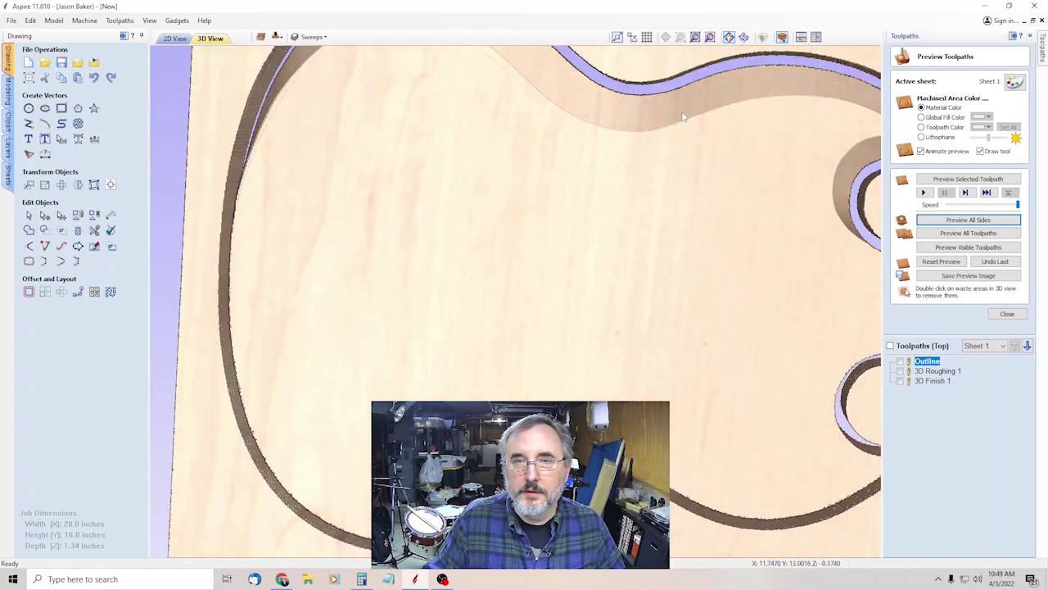
pyautogui.scroll(-5, 696, 93)
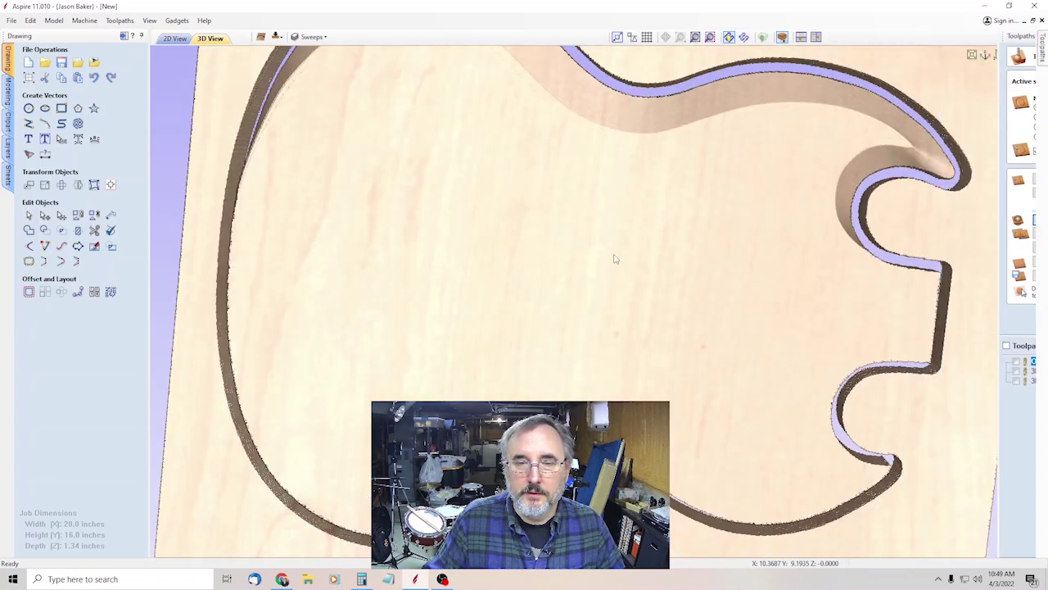
pyautogui.moveTo(697, 82); pyautogui.dragTo(801, 219)
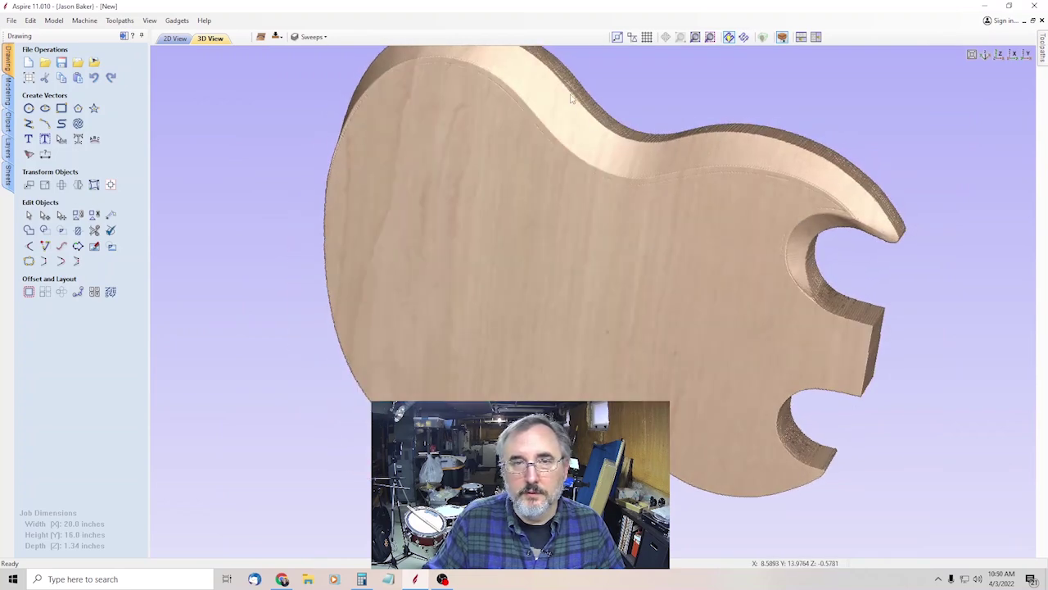
pyautogui.moveTo(571, 98); pyautogui.dragTo(853, 139)
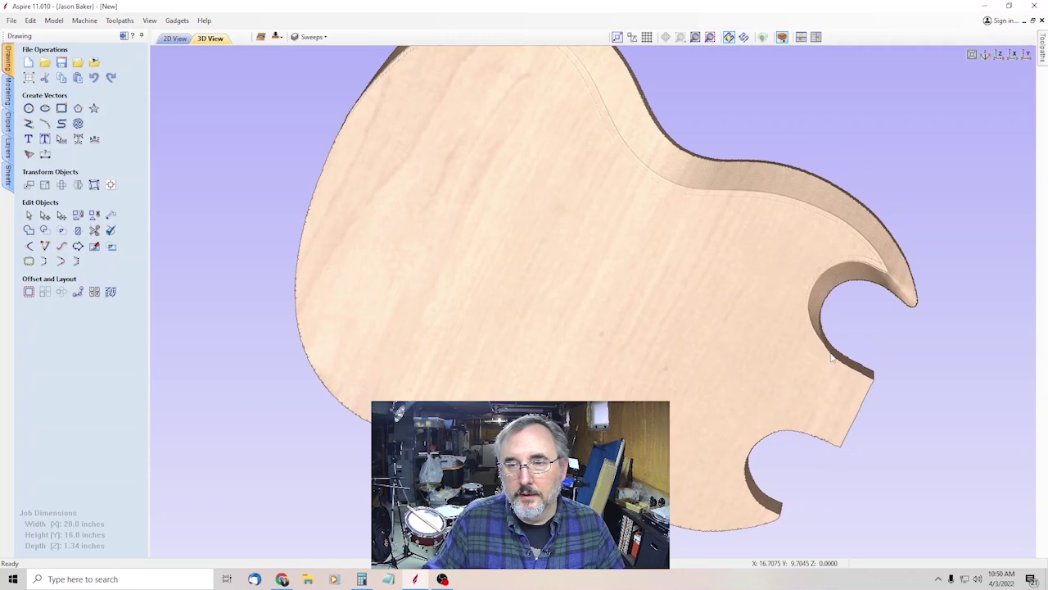
pyautogui.moveTo(489, 133); pyautogui.dragTo(420, 231)
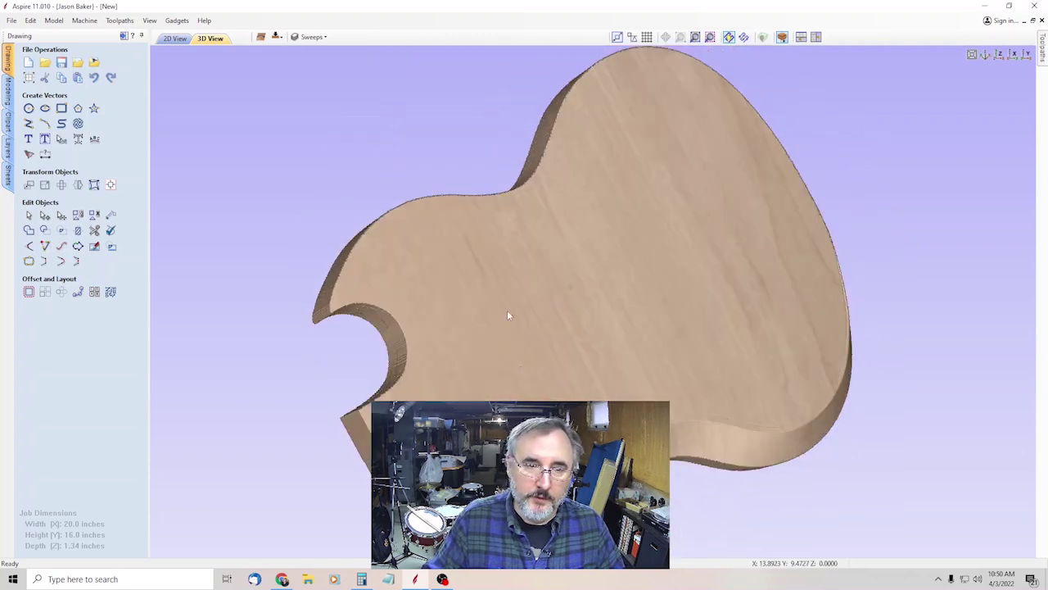
pyautogui.moveTo(508, 315); pyautogui.dragTo(431, 352)
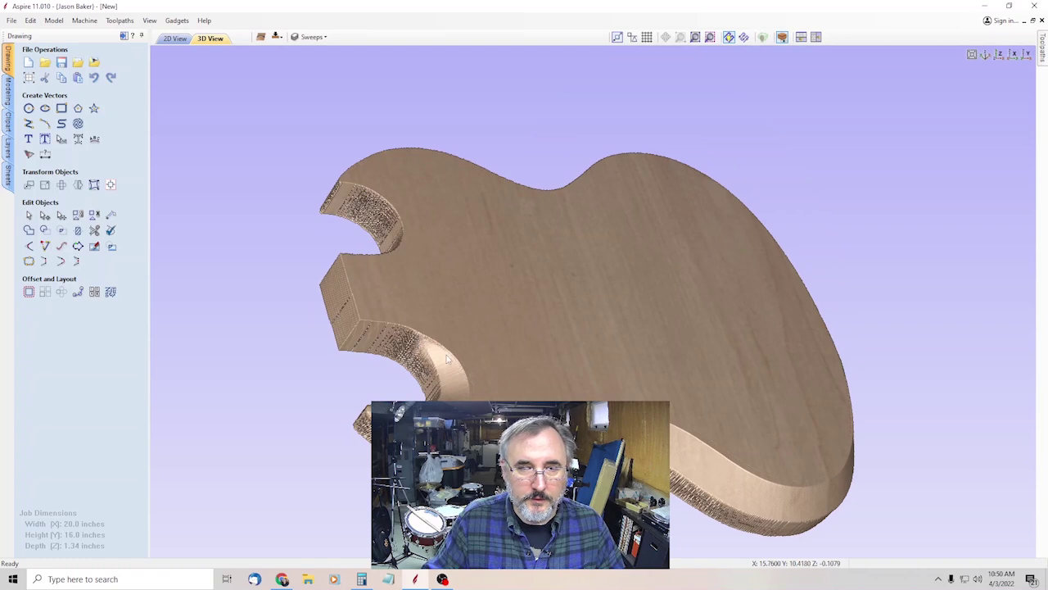
pyautogui.moveTo(491, 458); pyautogui.dragTo(908, 382)
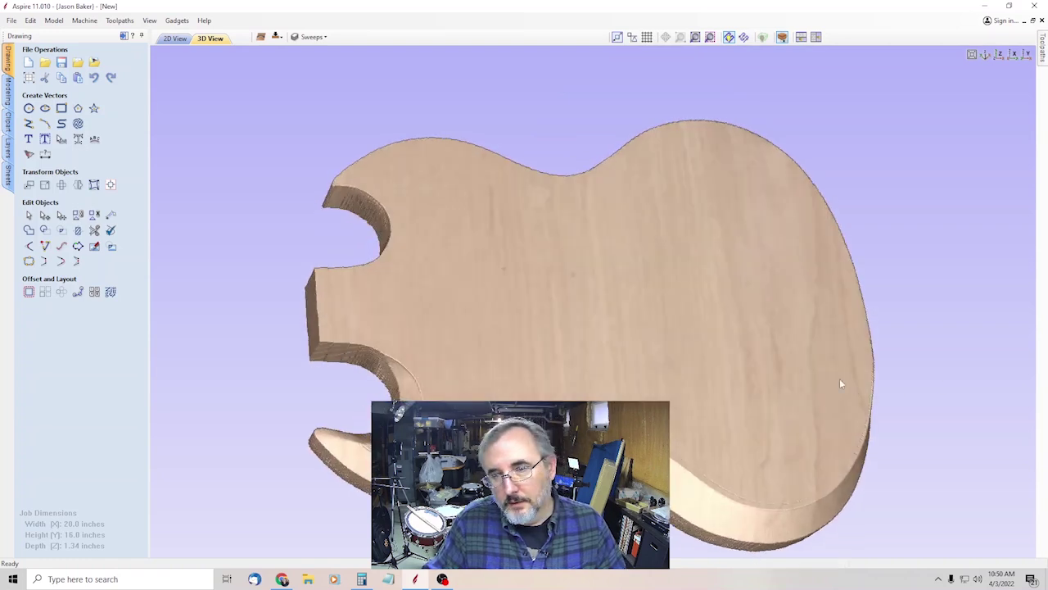
# Step: Edit Sheet 1 so its material appearance is Mahogany and apply it to the simulated guitar body
pyautogui.moveTo(840, 379); pyautogui.dragTo(818, 367)
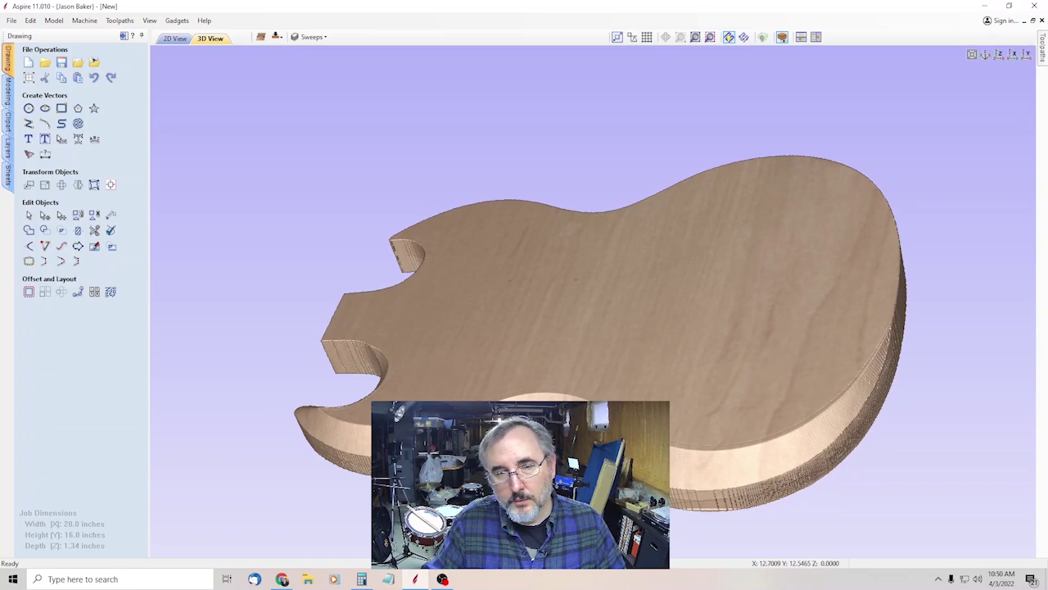
pyautogui.moveTo(781, 310); pyautogui.dragTo(837, 316)
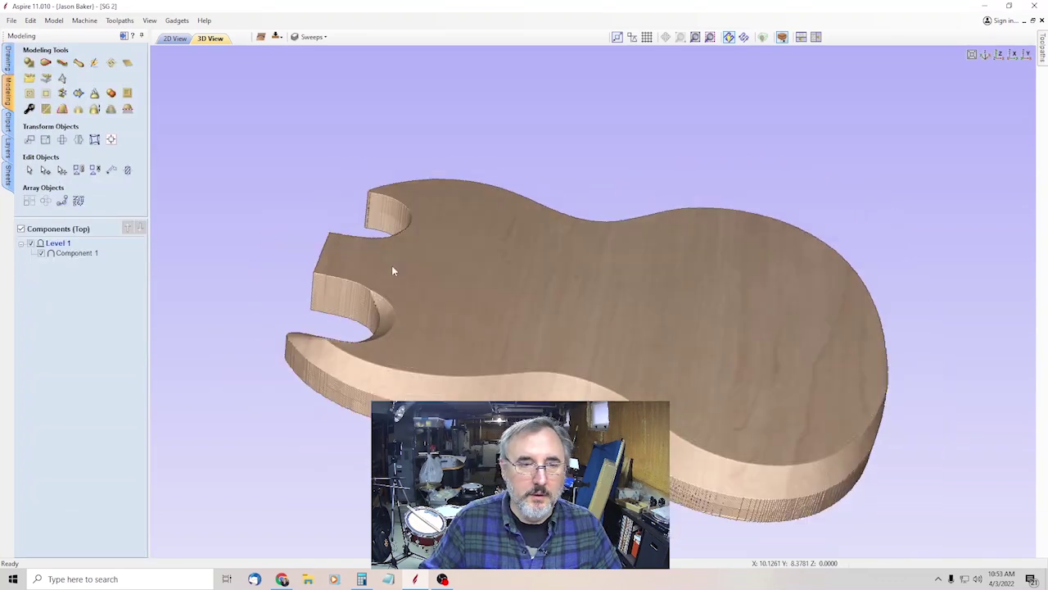
pyautogui.moveTo(393, 269); pyautogui.dragTo(315, 174)
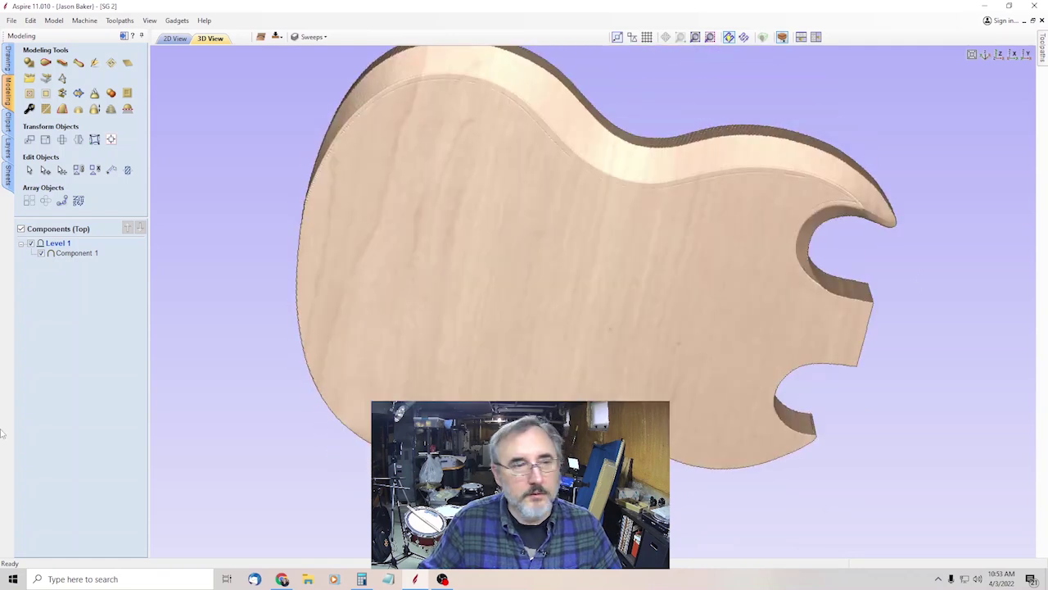
pyautogui.click(7, 182)
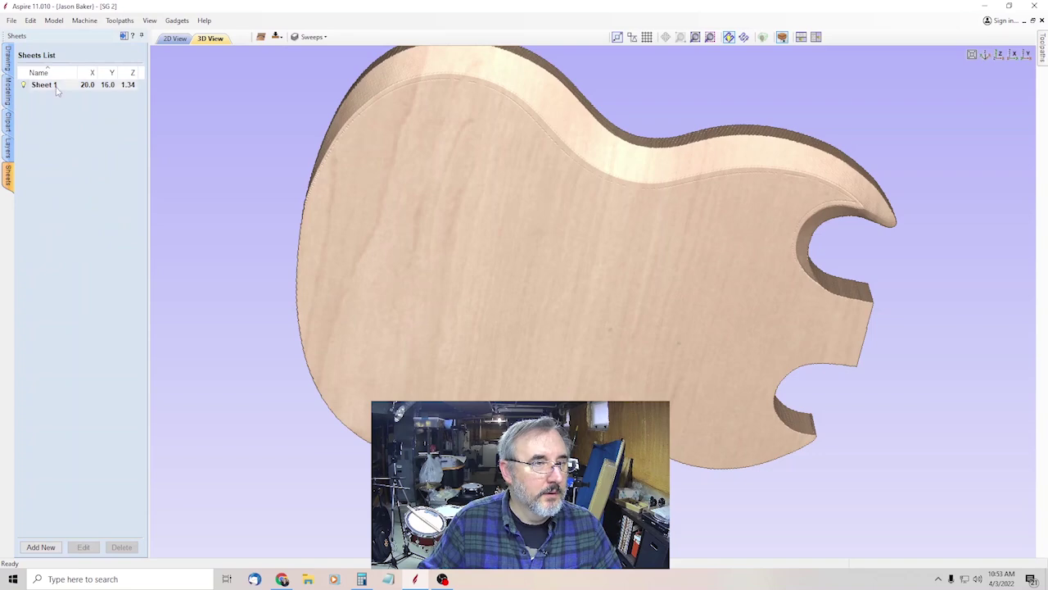
pyautogui.click(83, 547)
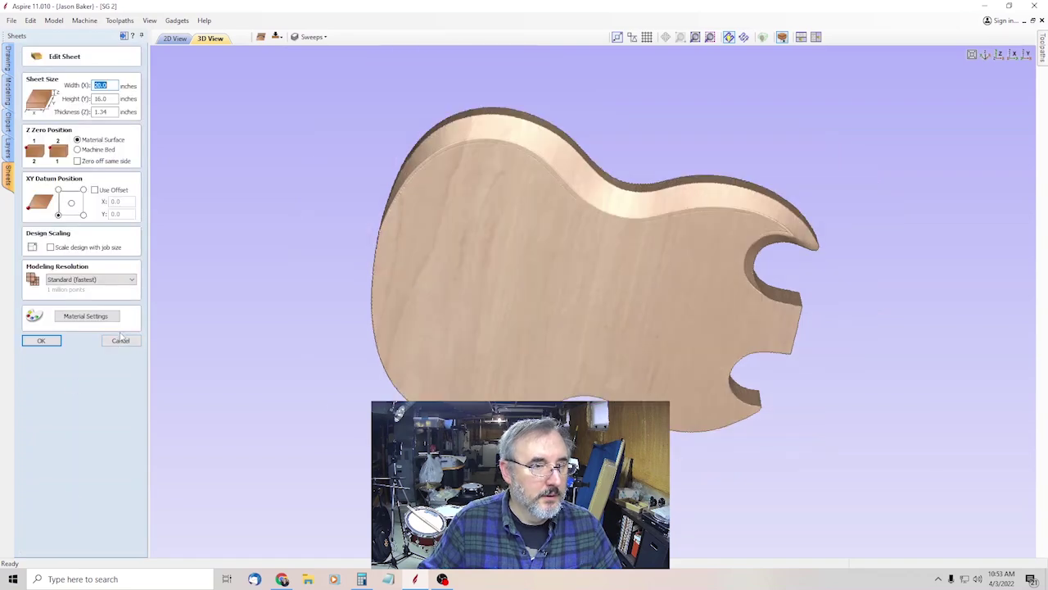
pyautogui.click(72, 315)
pyautogui.click(106, 344)
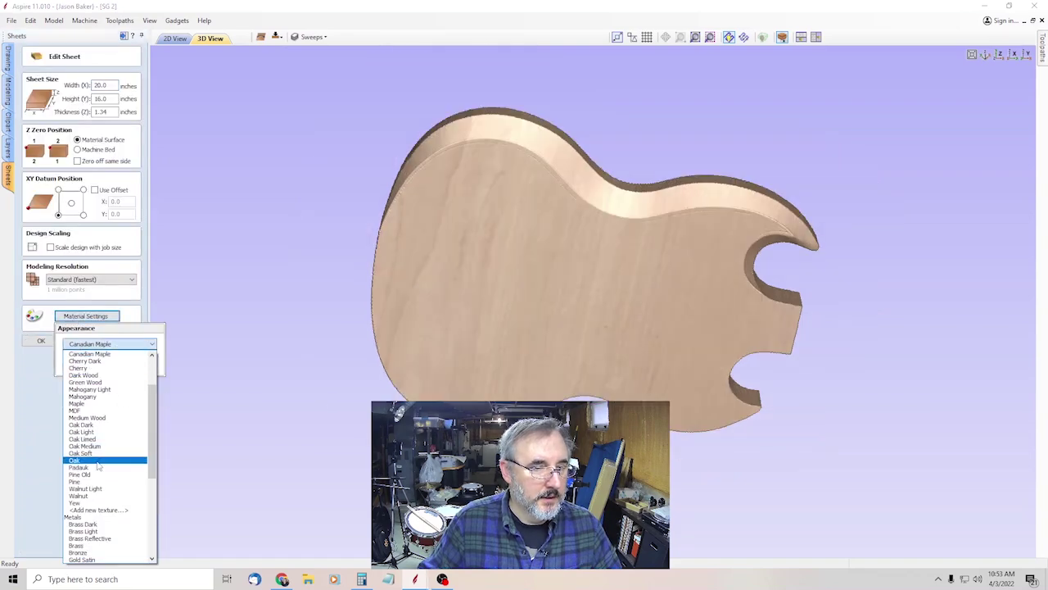
pyautogui.click(82, 397)
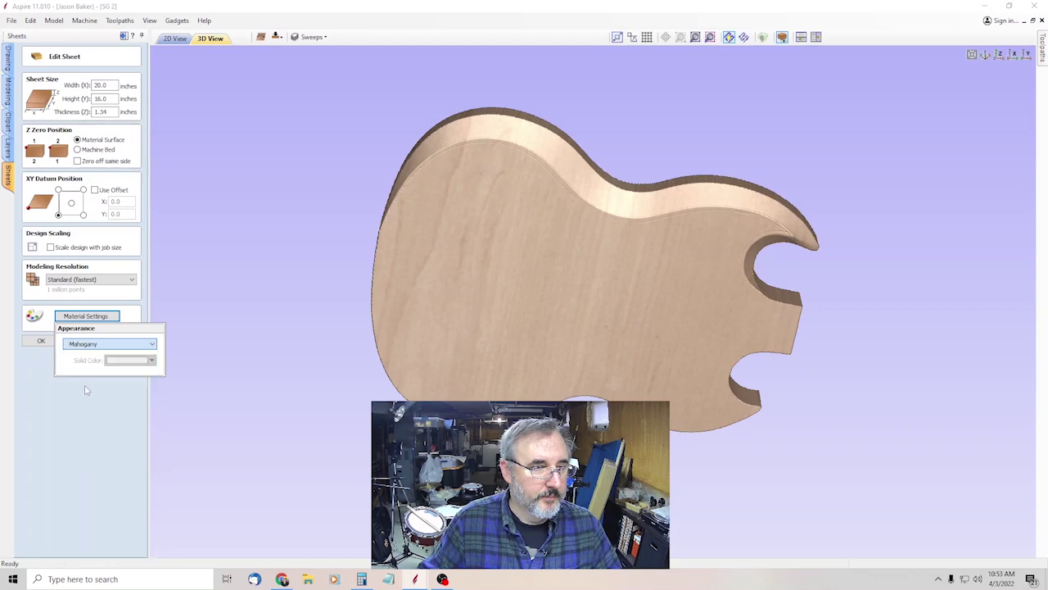
pyautogui.click(41, 340)
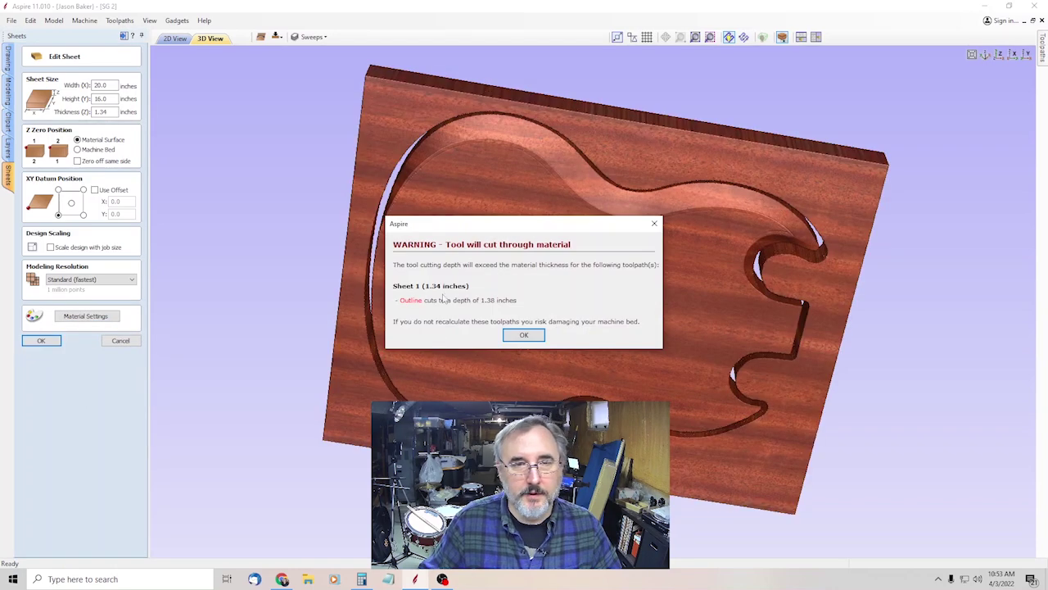
pyautogui.click(525, 336)
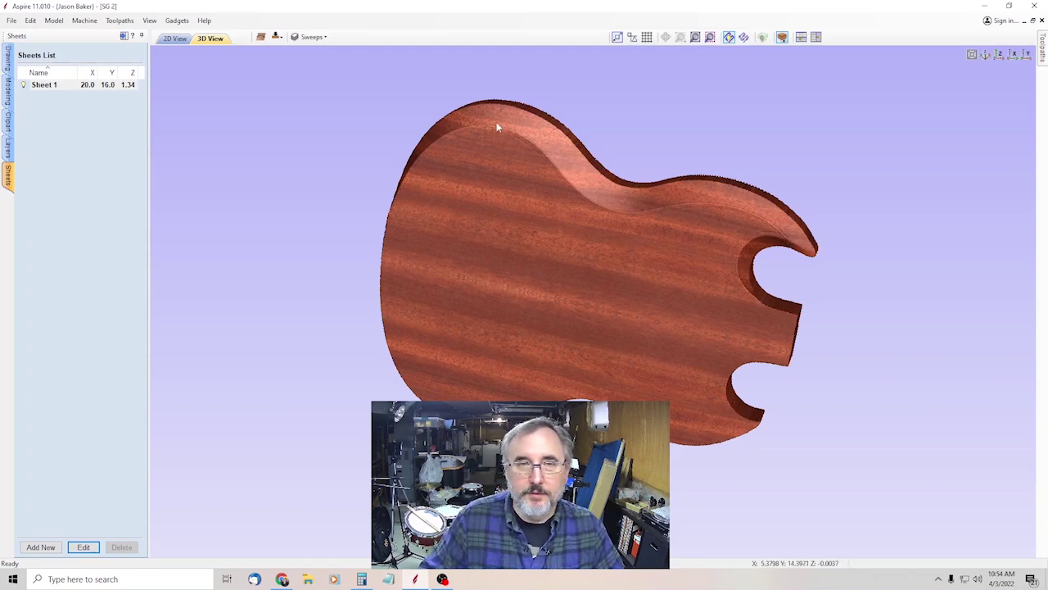
# Step: Inspect the mahogany body's upper bevel, and compare it with the sweep rails and cross-section profile in the 2D view
pyautogui.moveTo(720, 129); pyautogui.dragTo(791, 126)
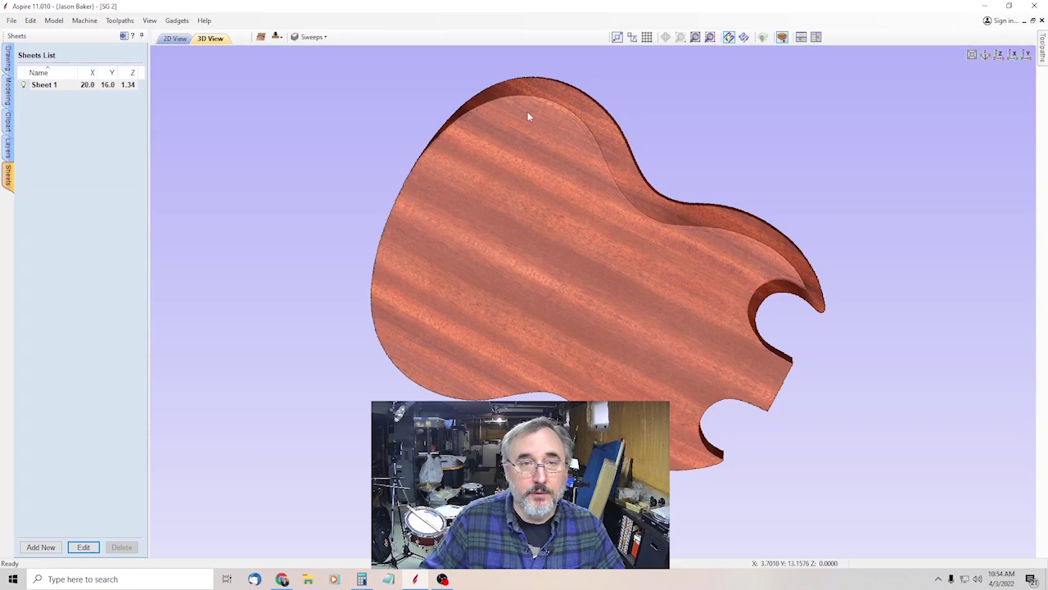
pyautogui.moveTo(528, 117); pyautogui.dragTo(601, 124)
pyautogui.click(185, 39)
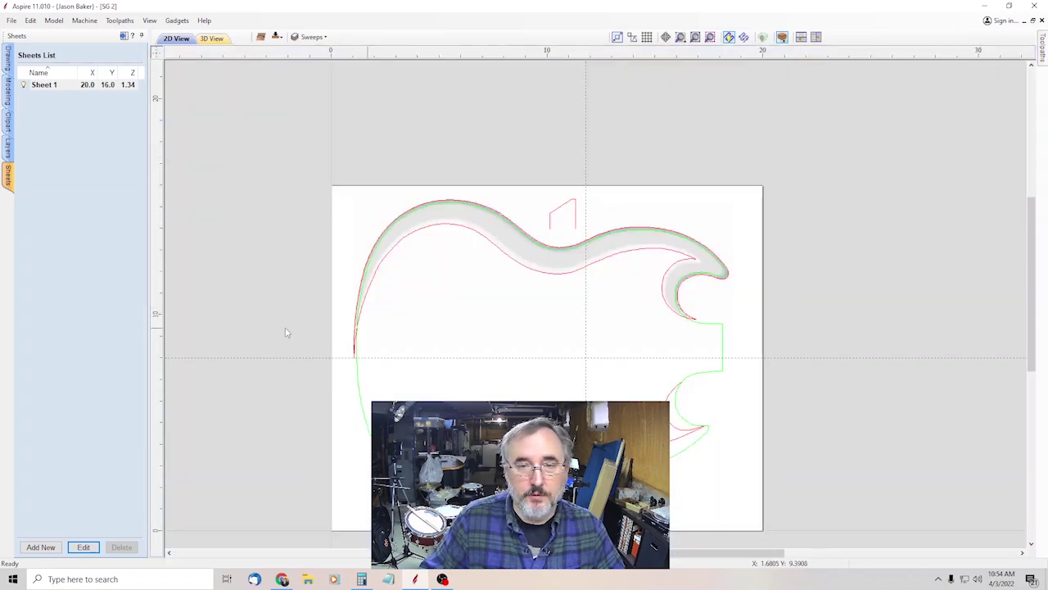
pyautogui.scroll(1, 584, 211)
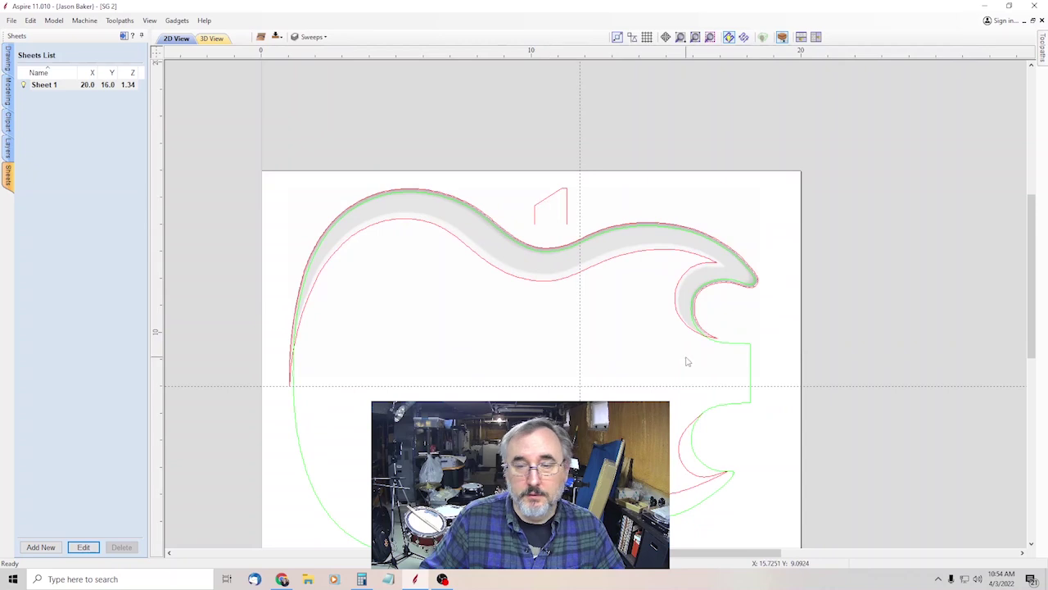
pyautogui.scroll(1, 657, 328)
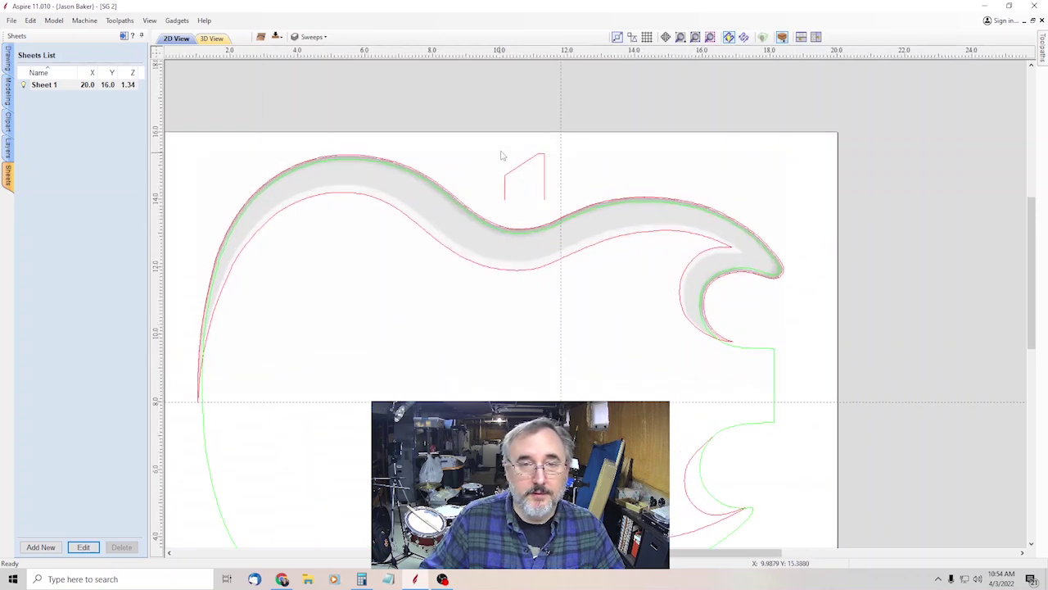
pyautogui.scroll(-3, 668, 302)
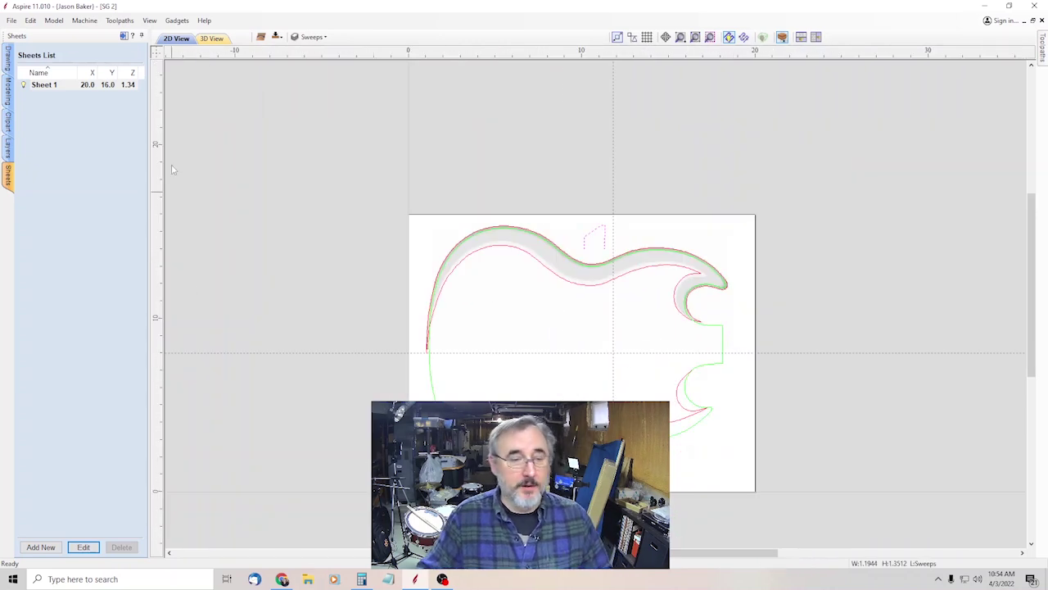
# Step: Examine the mahogany guitar body in 3D from several angles, including its bevels, horn cutouts and waist
pyautogui.click(211, 39)
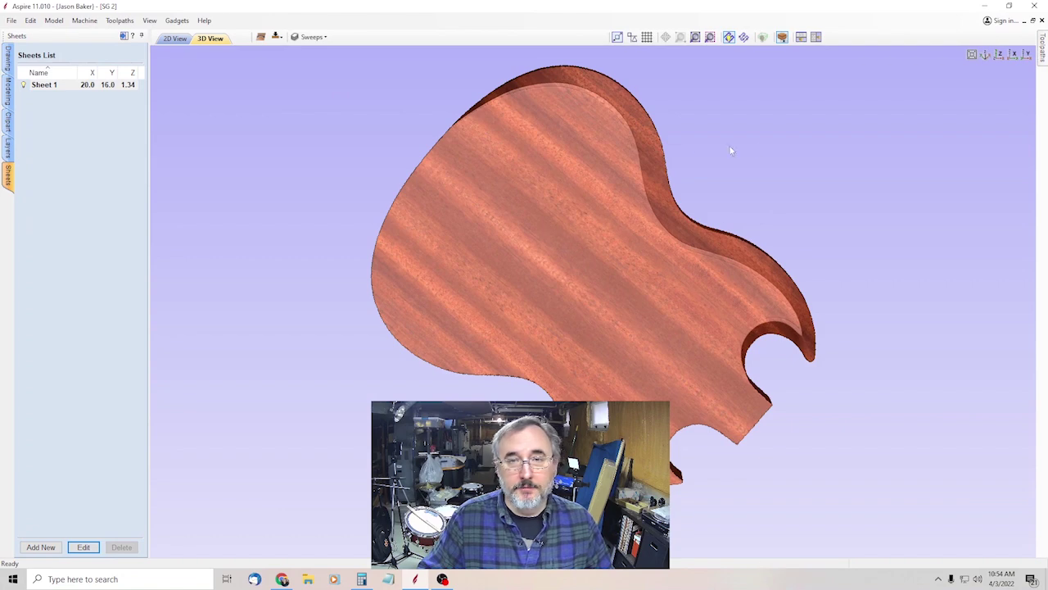
pyautogui.moveTo(729, 147); pyautogui.dragTo(809, 117)
pyautogui.moveTo(507, 180); pyautogui.dragTo(579, 301)
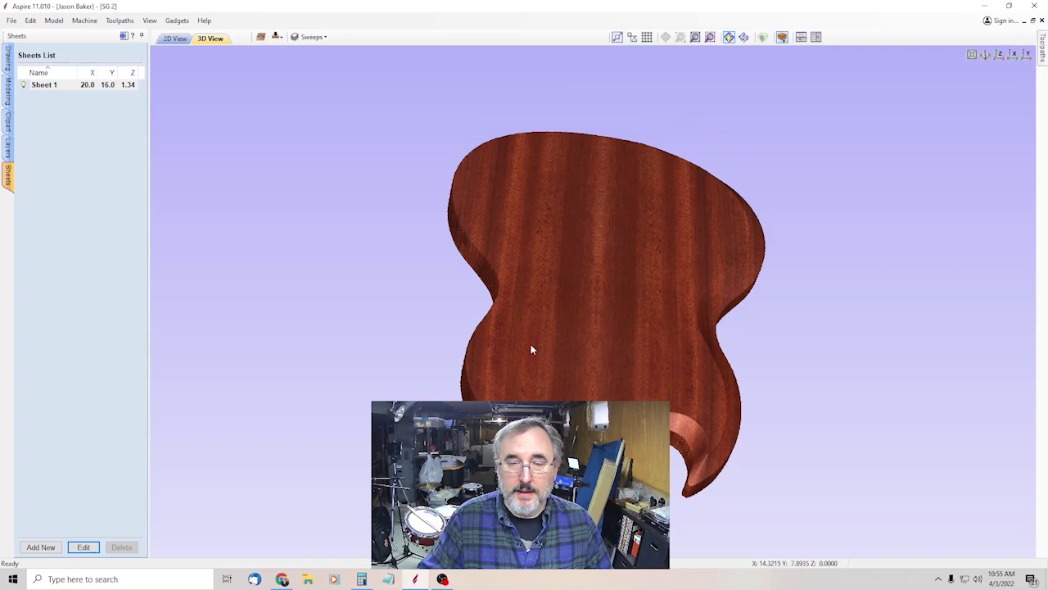
pyautogui.moveTo(531, 349); pyautogui.dragTo(573, 344)
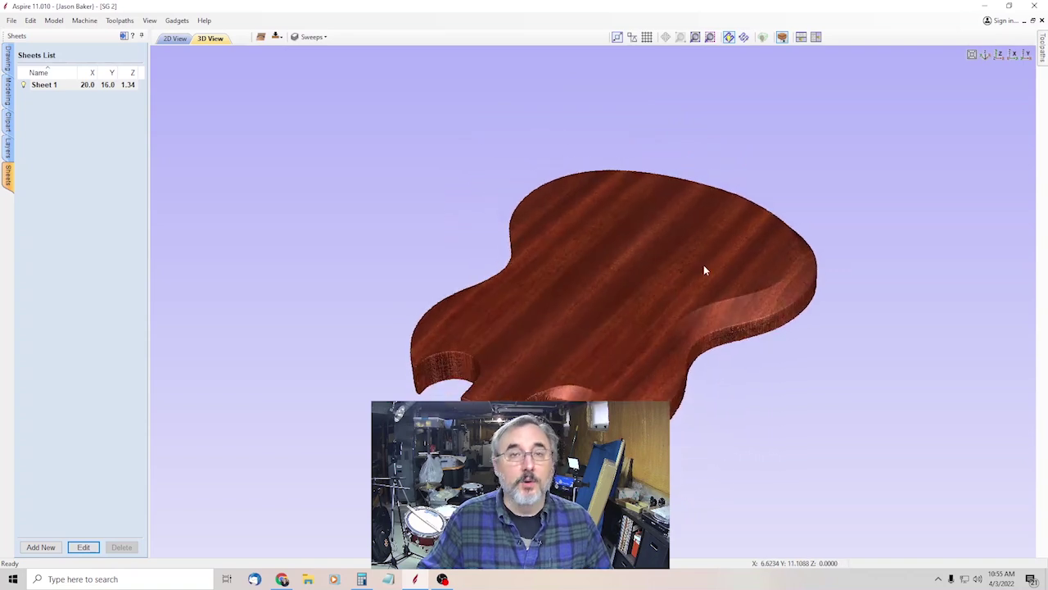
pyautogui.moveTo(705, 266); pyautogui.dragTo(740, 334)
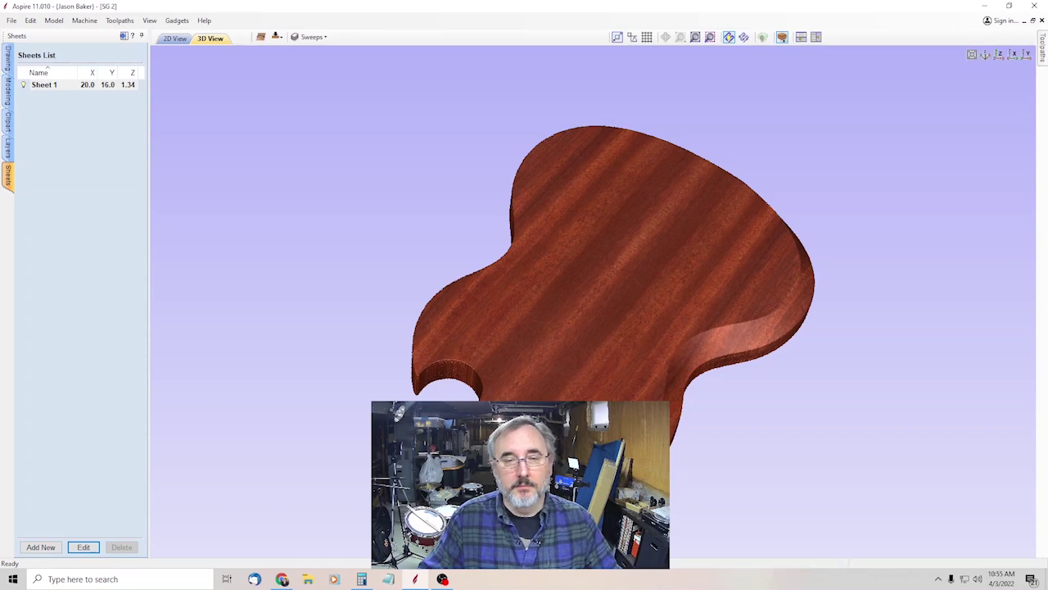
pyautogui.moveTo(598, 300); pyautogui.dragTo(580, 260)
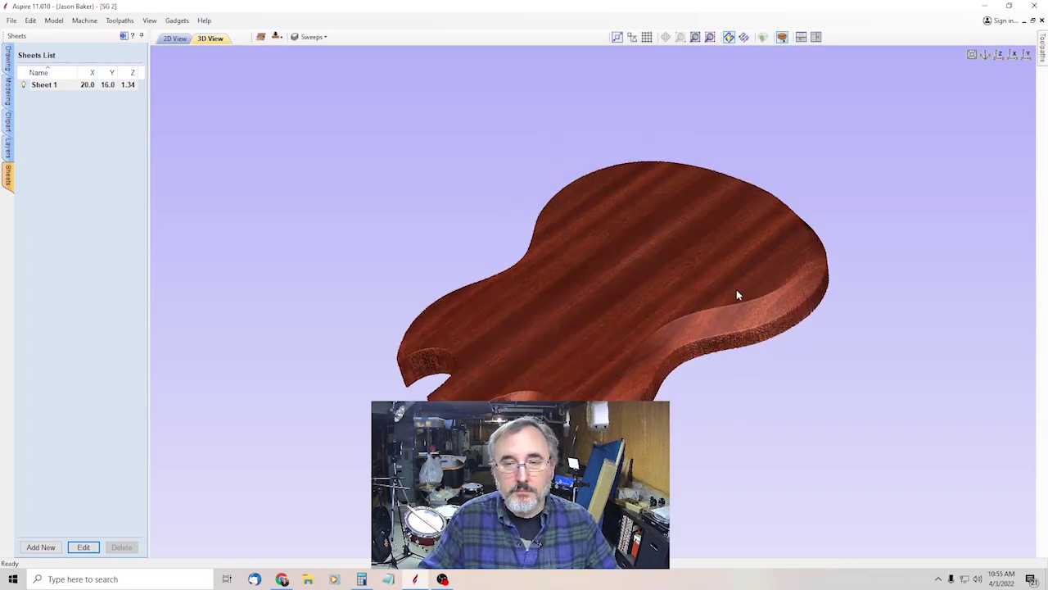
pyautogui.moveTo(740, 294); pyautogui.dragTo(304, 246)
pyautogui.moveTo(423, 273); pyautogui.dragTo(454, 327)
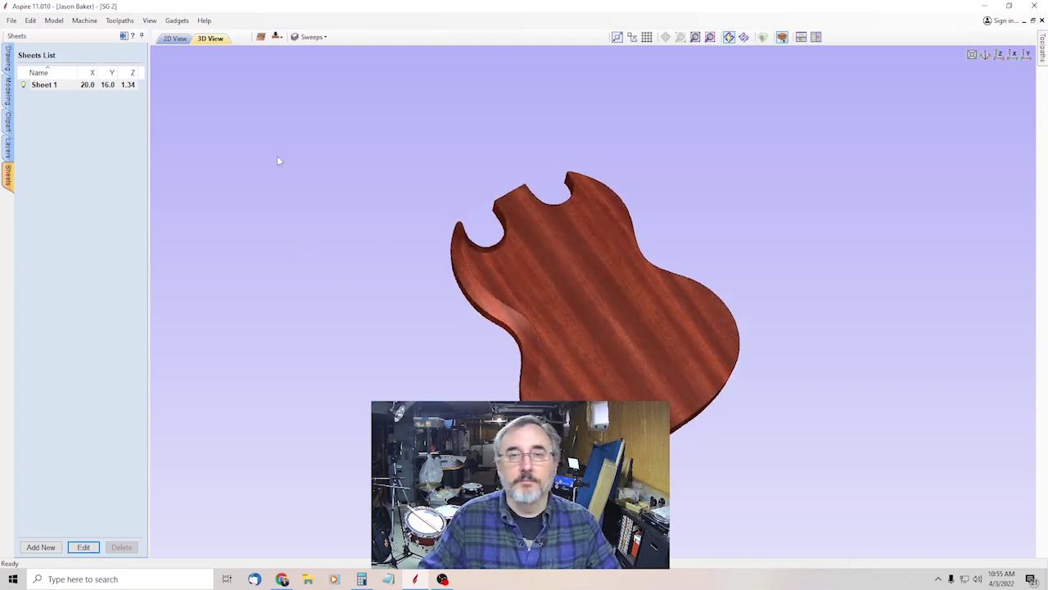